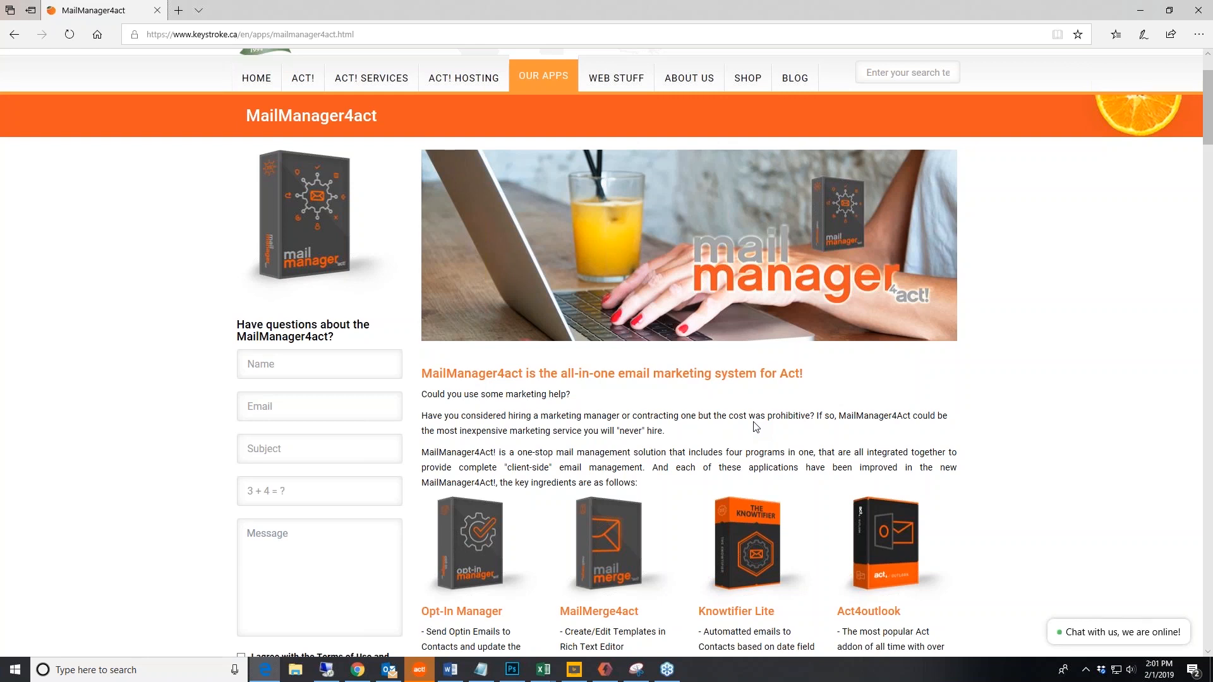
- Review the MailManager4act product page, from the four included programs through the feature descriptions
scroll(731, 440, "down", 2)
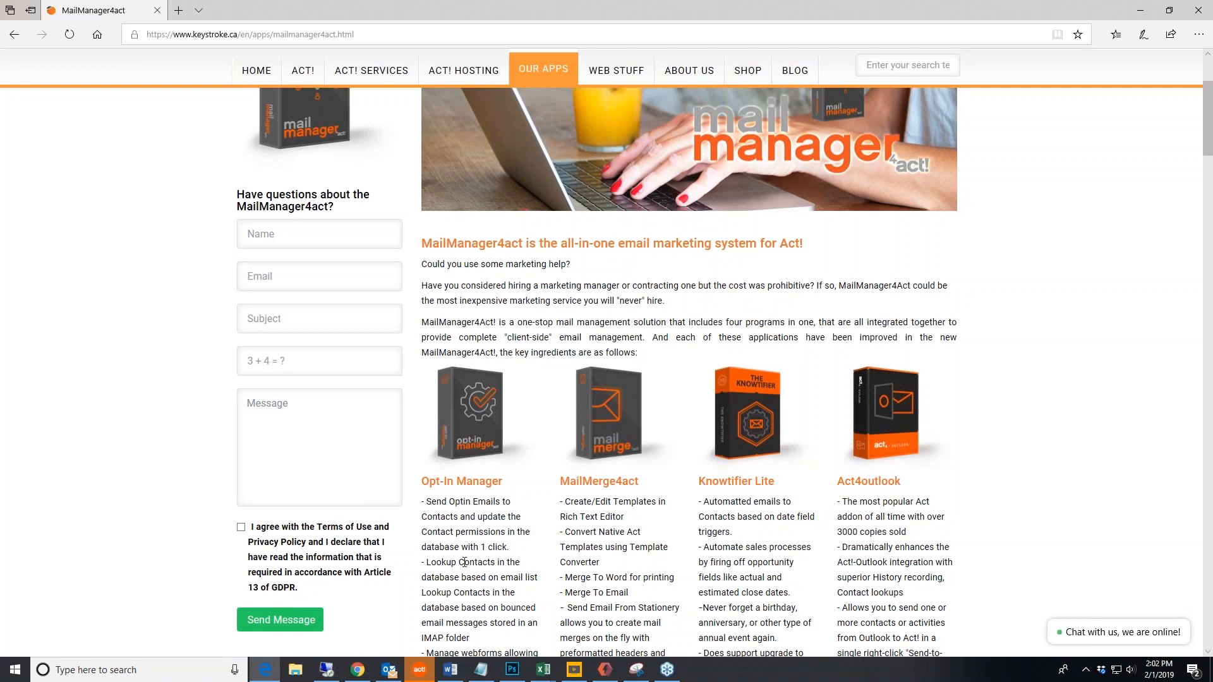
scroll(464, 563, "down", 2)
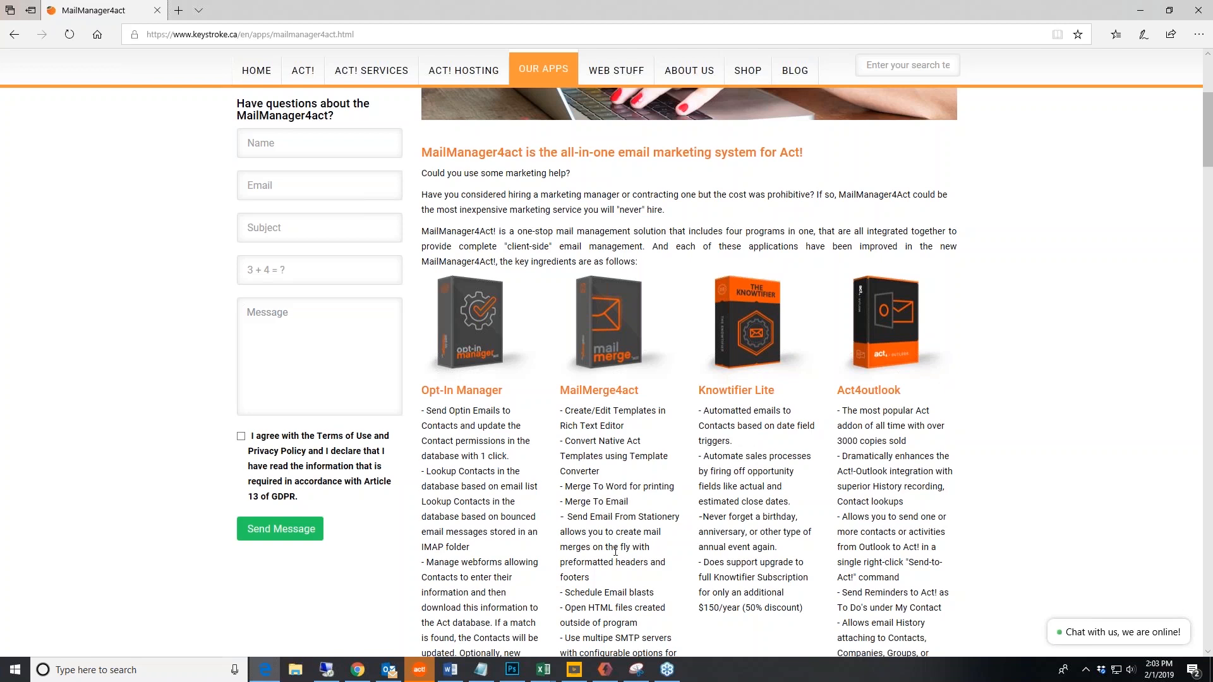
scroll(616, 551, "down", 1)
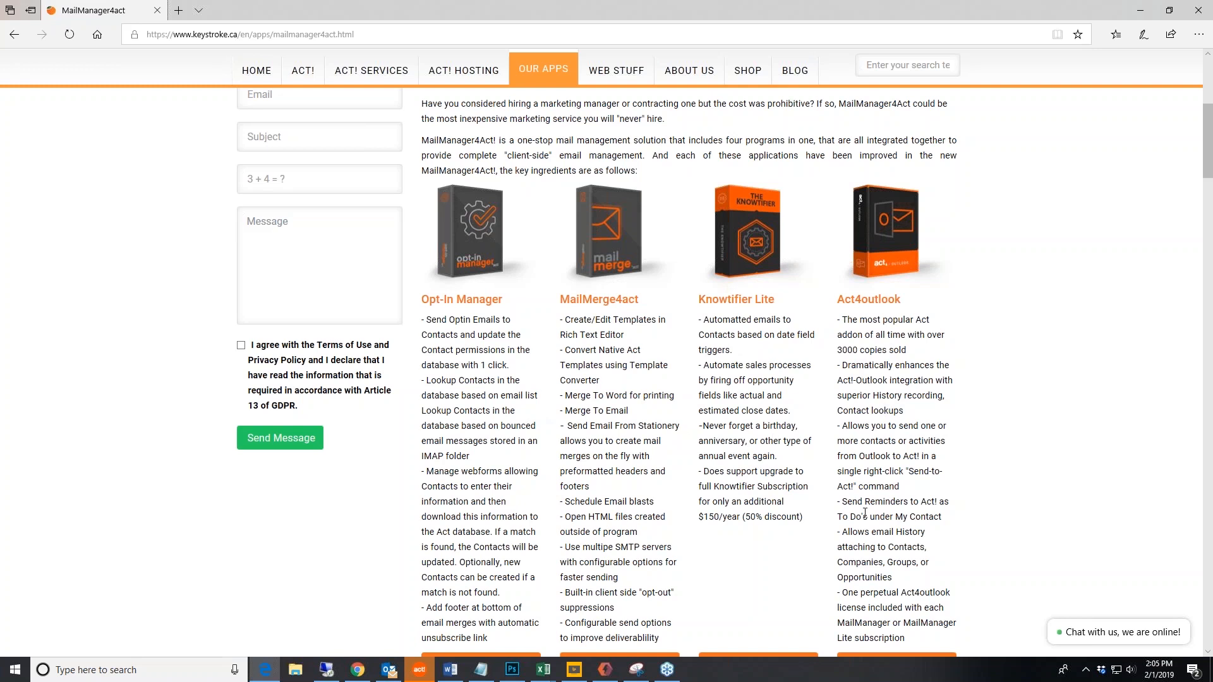
scroll(861, 512, "up", 1)
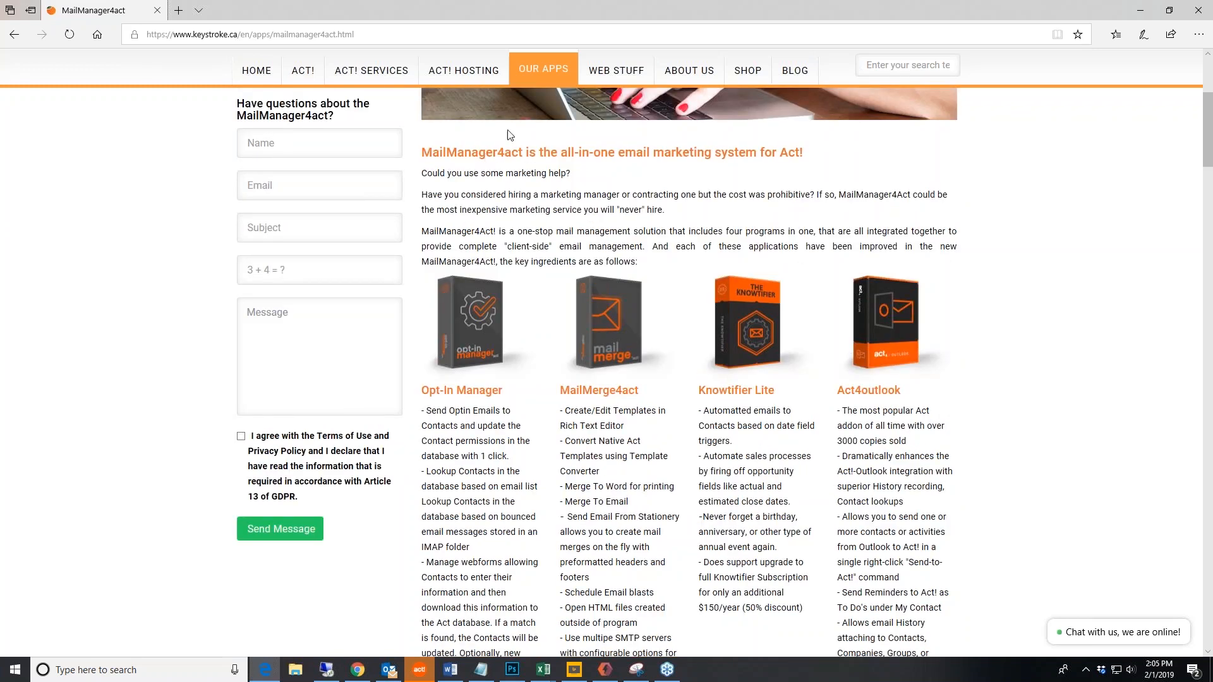
mouse_move(542, 68)
scroll(899, 430, "down", 5)
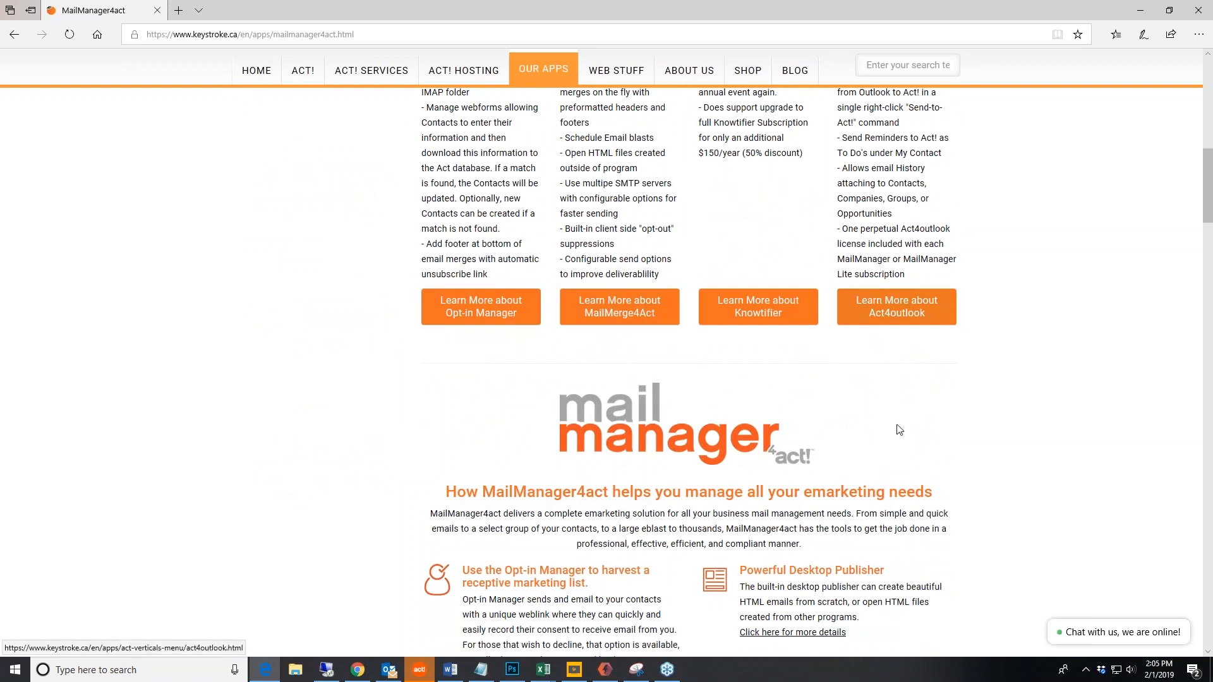
scroll(900, 431, "down", 3)
scroll(871, 587, "down", 7)
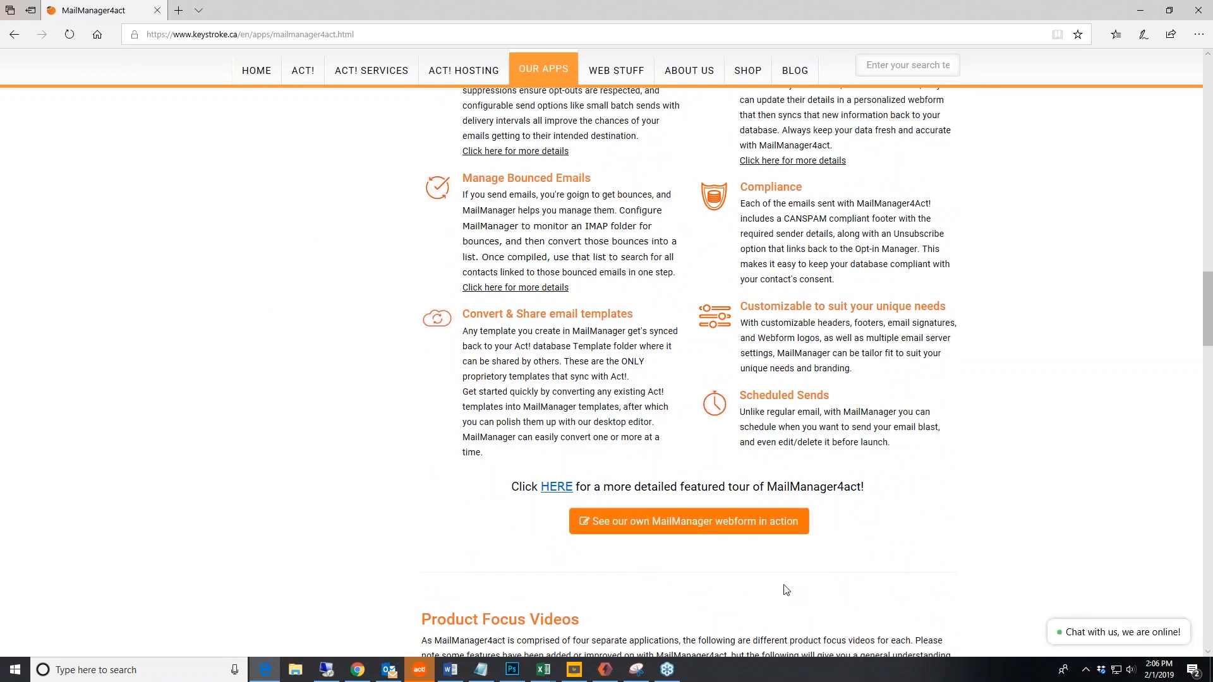
- Switch to Act! and clear the MailManager4Act demo meeting with the result Meeting Held
left_click(420, 669)
left_click(720, 254)
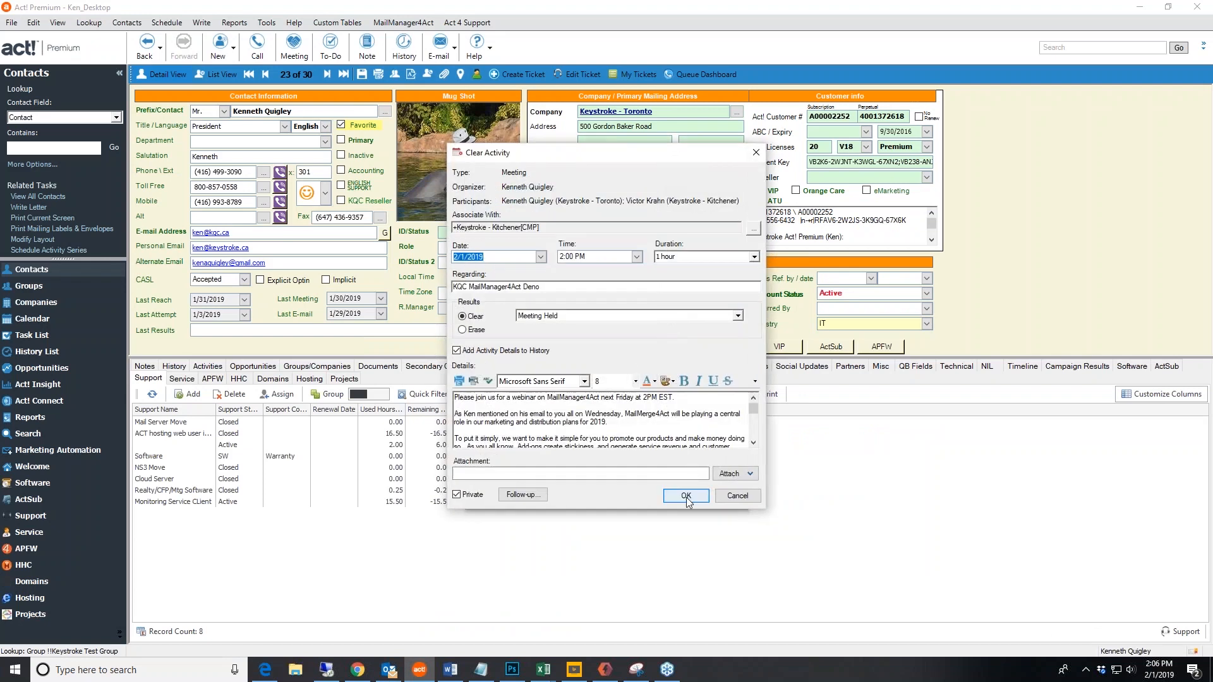
left_click(686, 496)
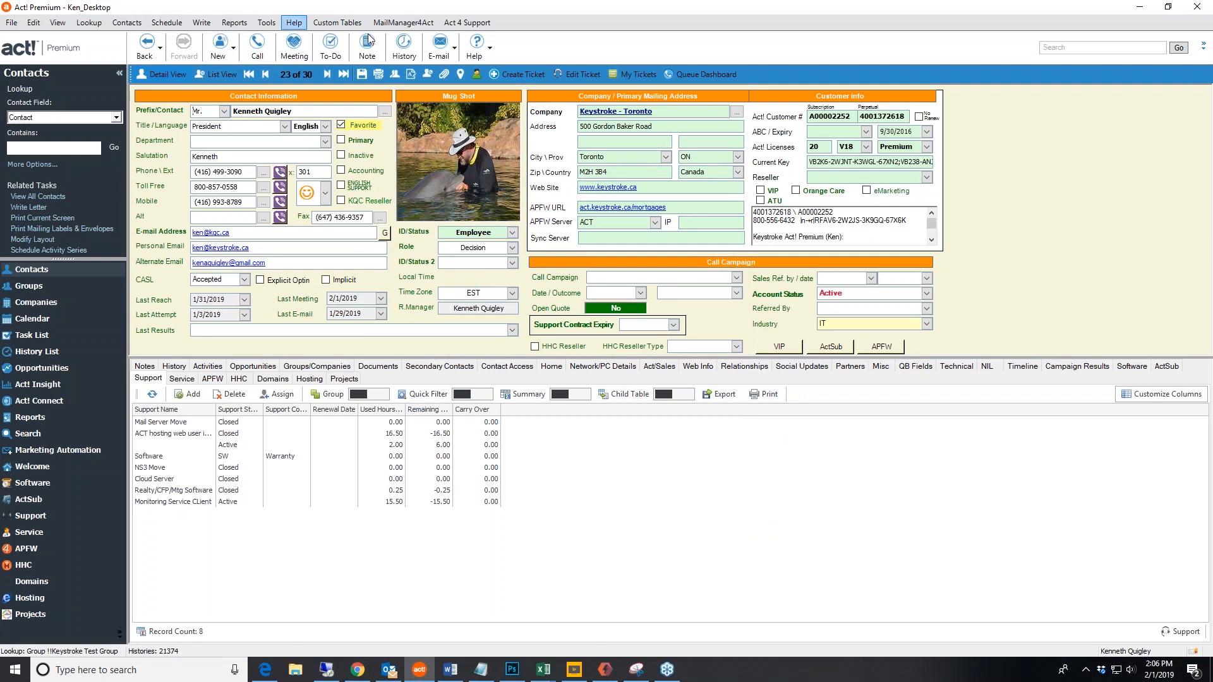
- Look over the MailManager4Act writing commands and open the MailManager4Act settings
left_click(404, 23)
mouse_move(202, 25)
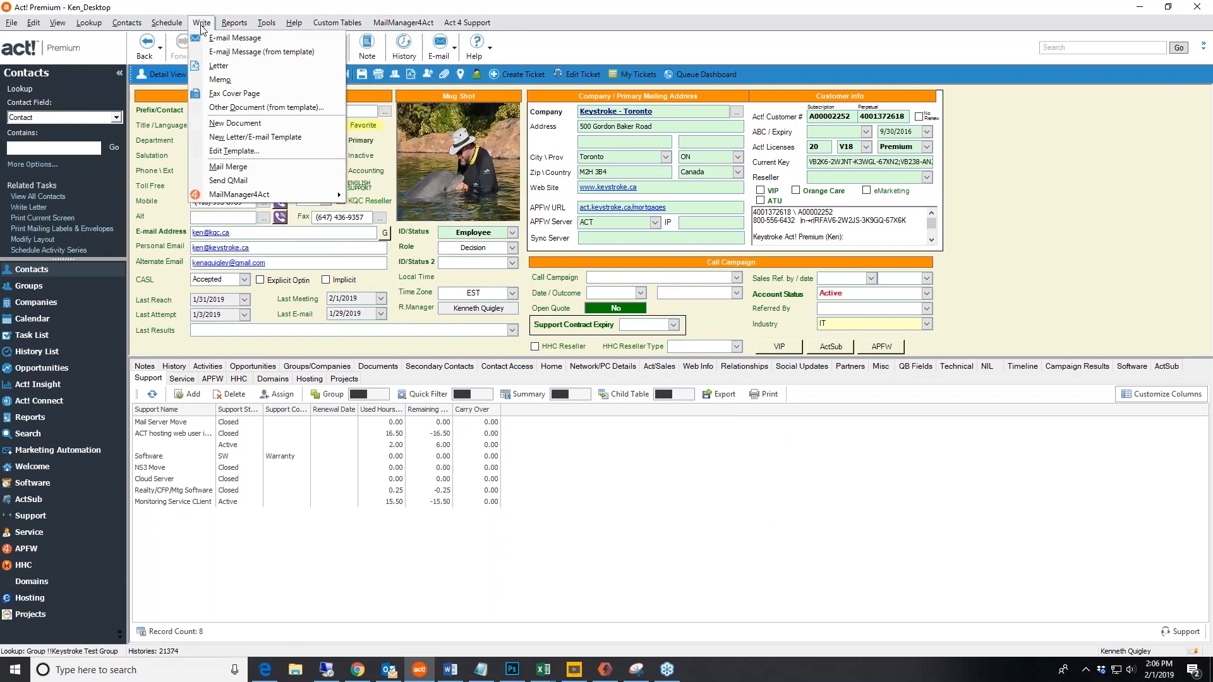
mouse_move(278, 194)
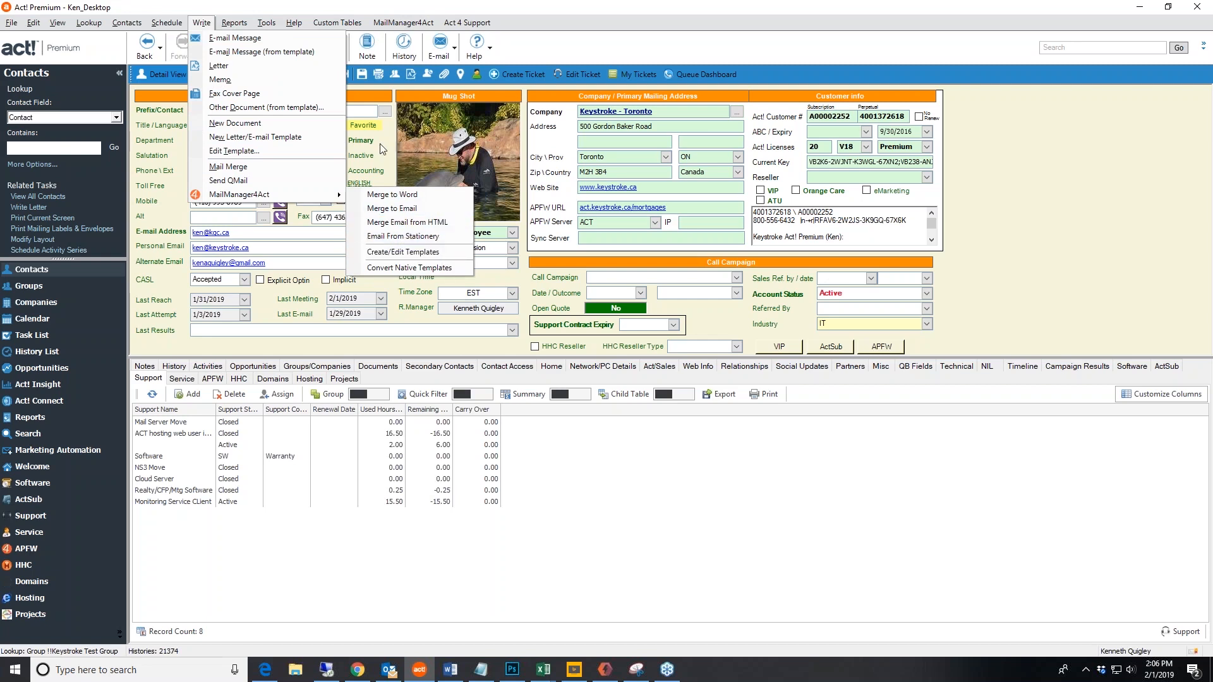
left_click(405, 23)
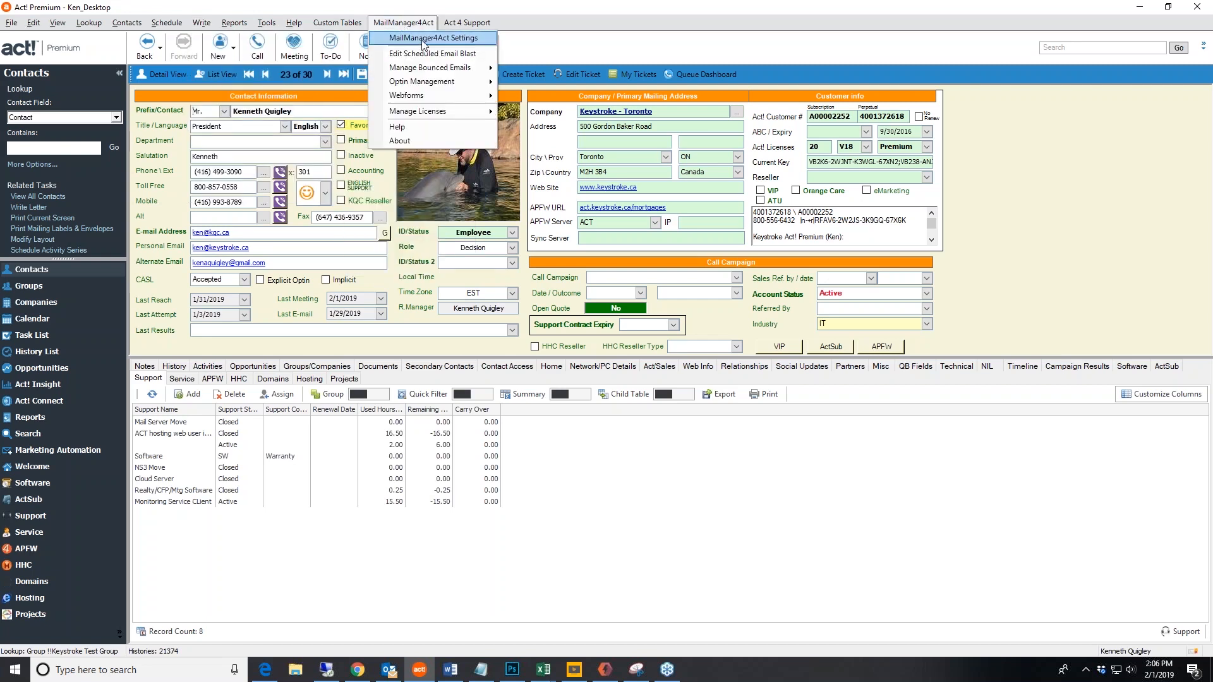
left_click(422, 39)
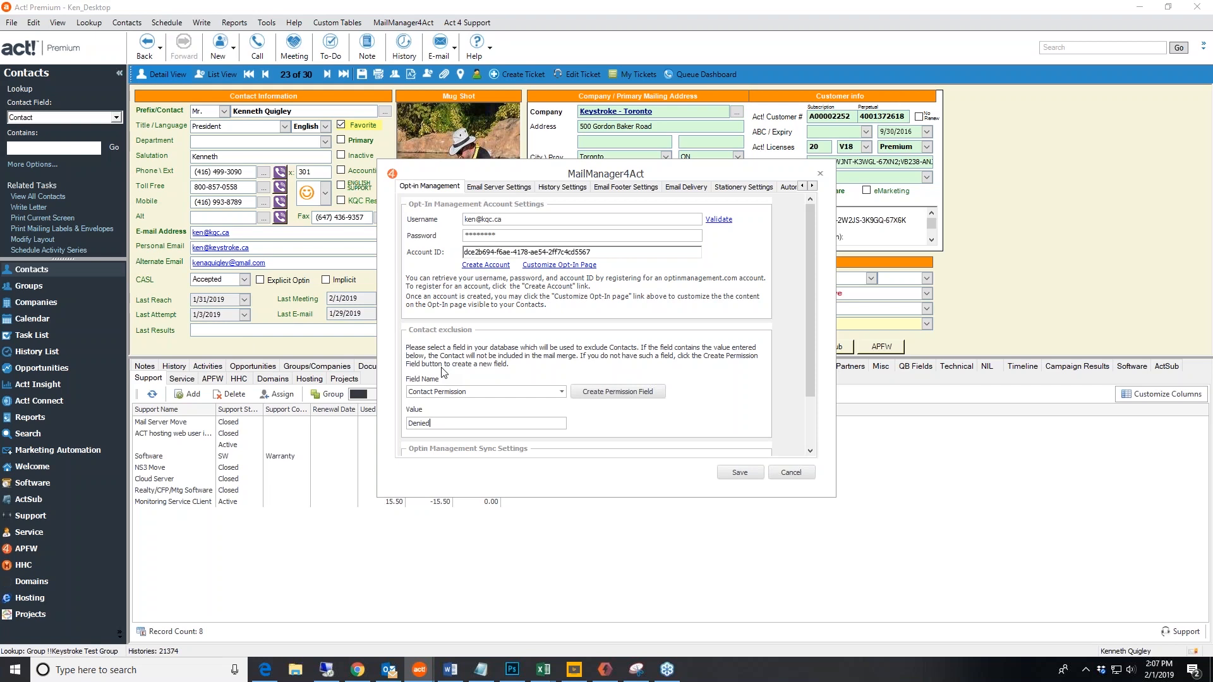
- Review the SMTP email server settings by loading the smtp.sendgrid.net, in-v3.mailjet.com and mail.keystroke.ca presets
left_click(498, 186)
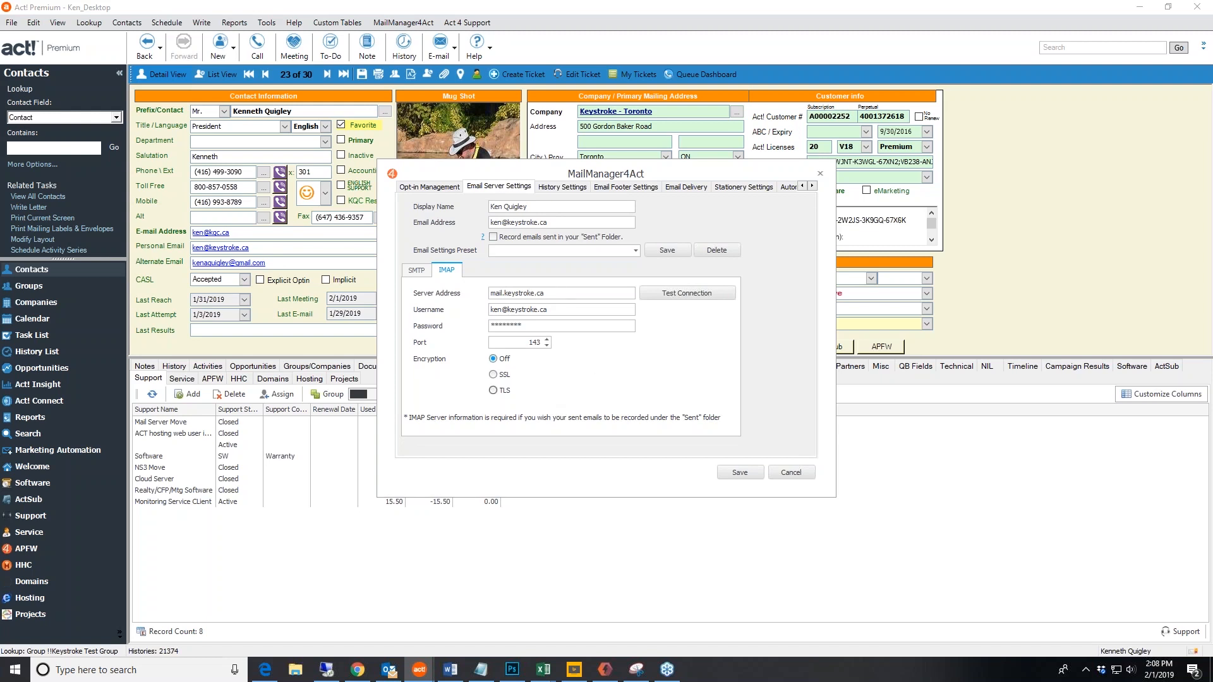
left_click(416, 271)
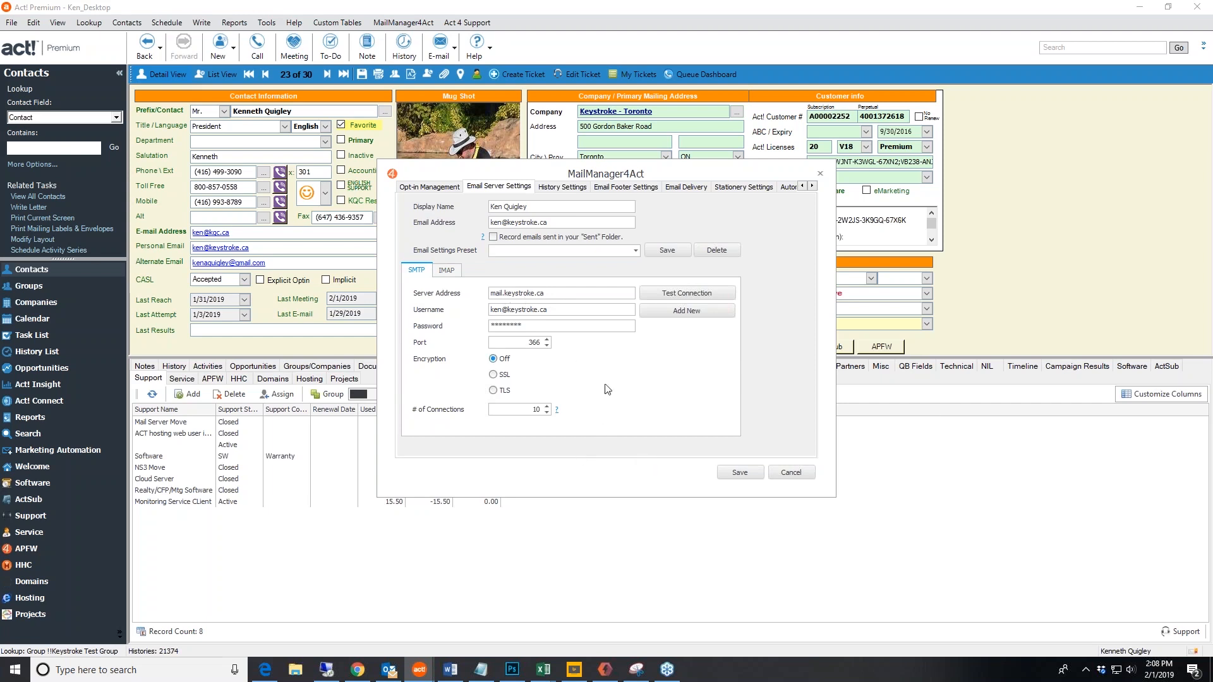
left_click(636, 251)
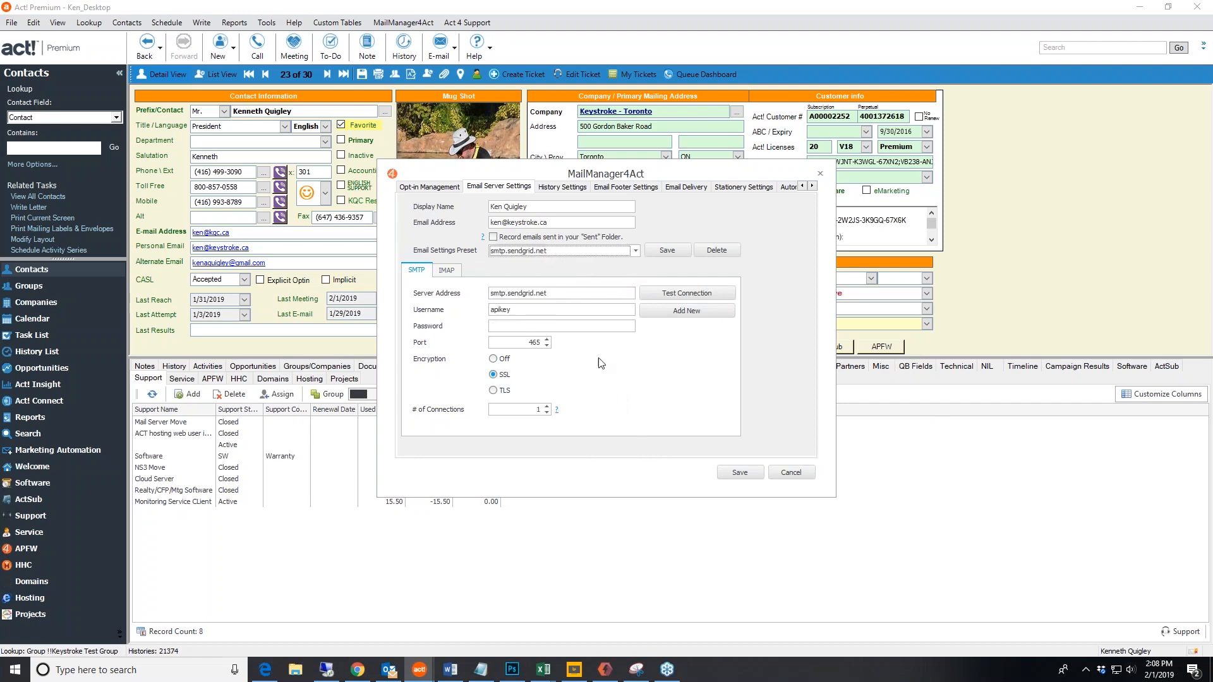
left_click(636, 250)
left_click(517, 291)
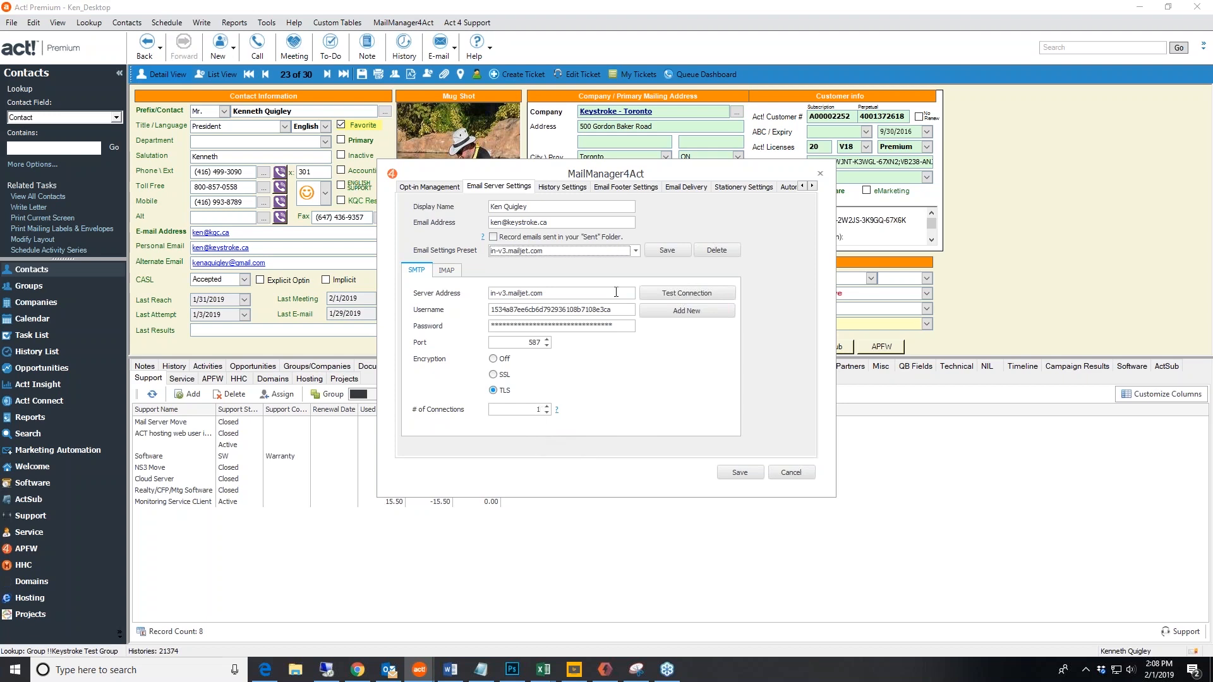
left_click(636, 251)
left_click(545, 286)
key("Down")
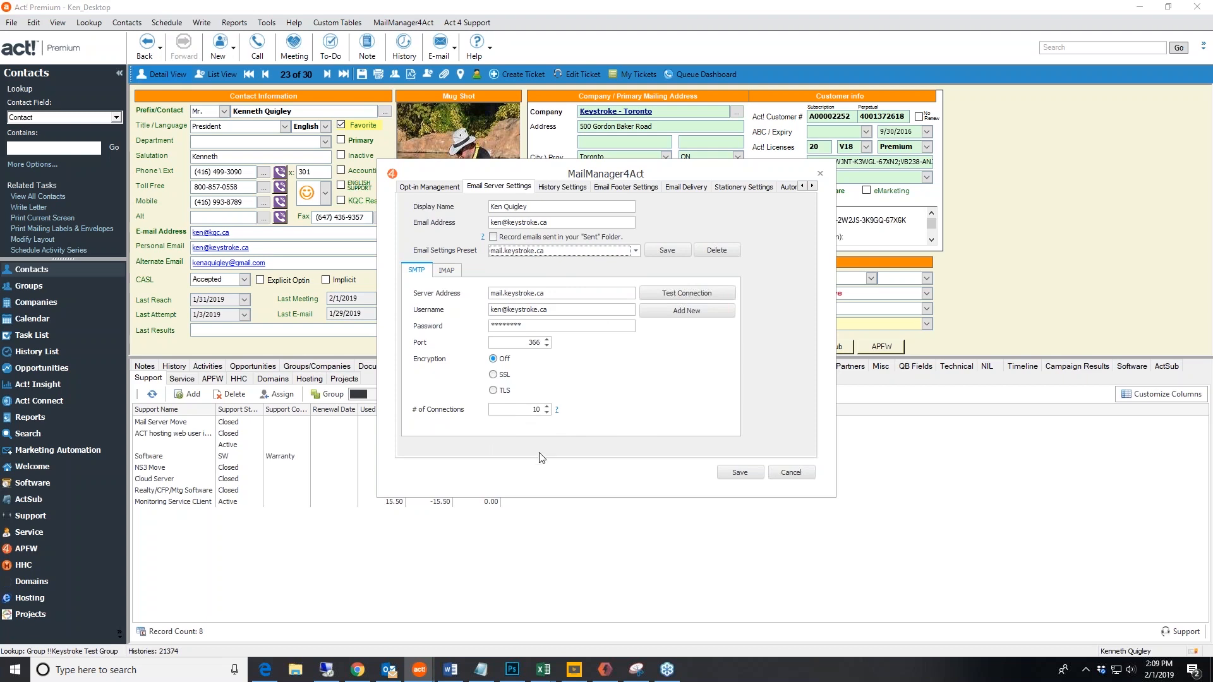
- Check the history type setting and compare the email footer presets, ending with the Keystroke preset
left_click(580, 189)
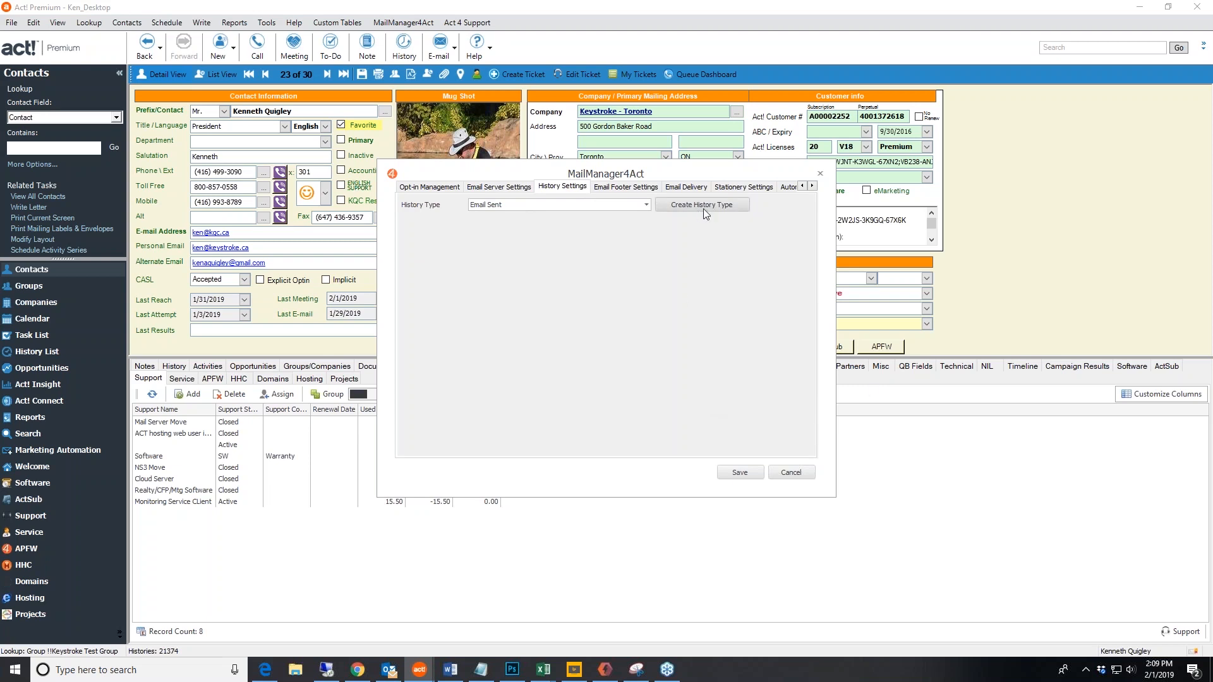
left_click(626, 187)
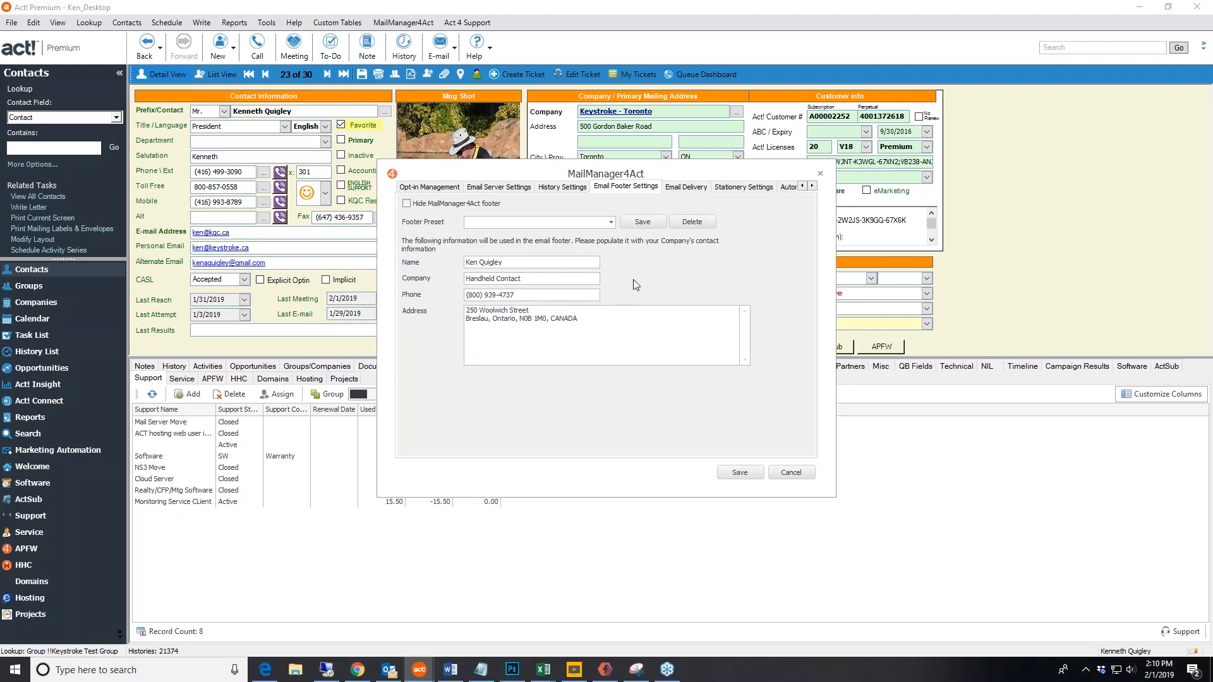
left_click(611, 226)
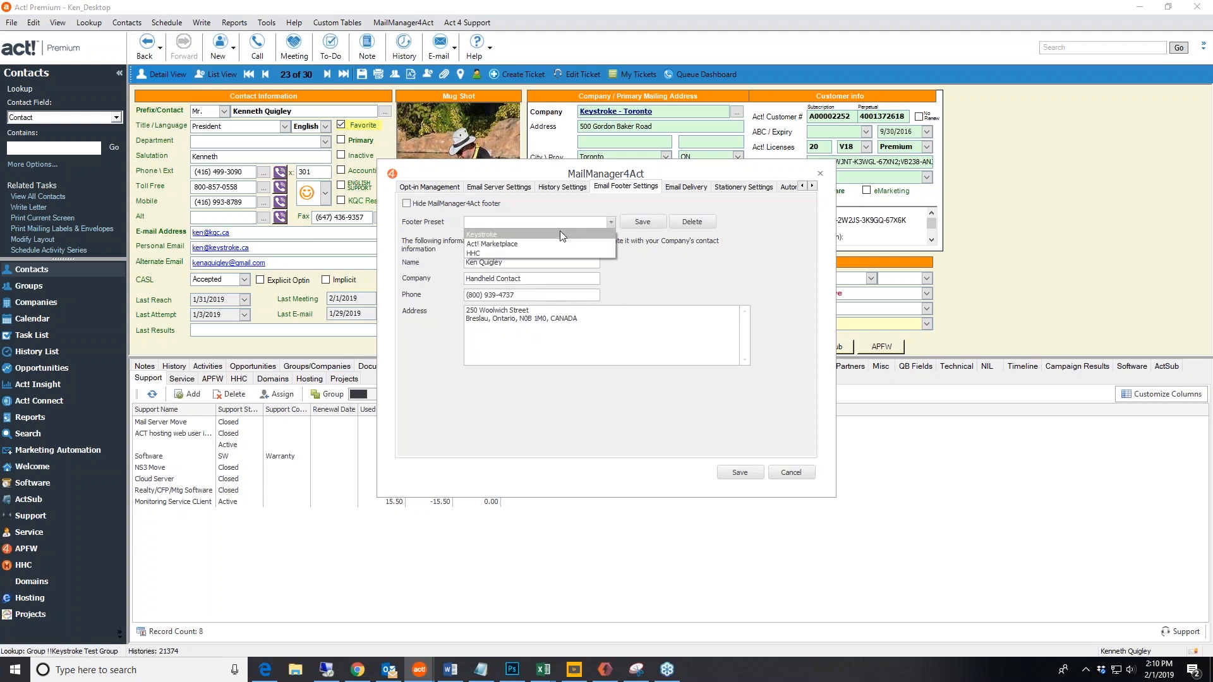
left_click(560, 230)
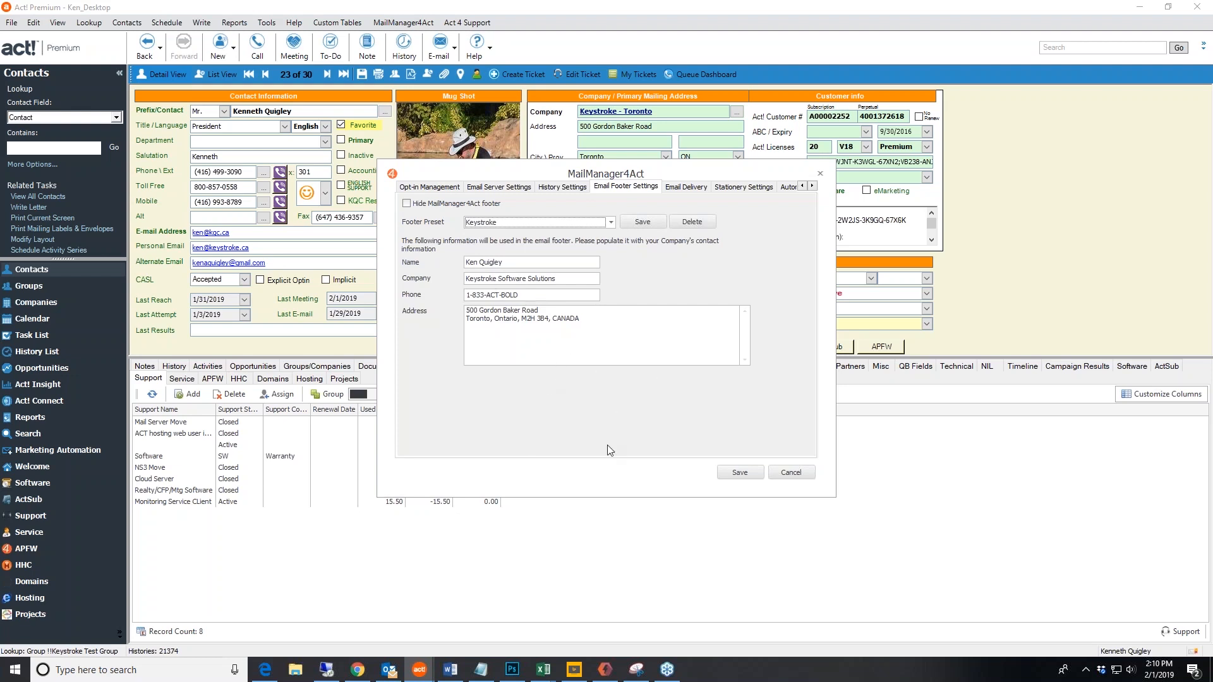
left_click(611, 222)
left_click(578, 240)
left_click(611, 222)
left_click(570, 231)
- Examine the email delivery option and the stationery settings, including logo alignment, greeting text and closing text
left_click(686, 188)
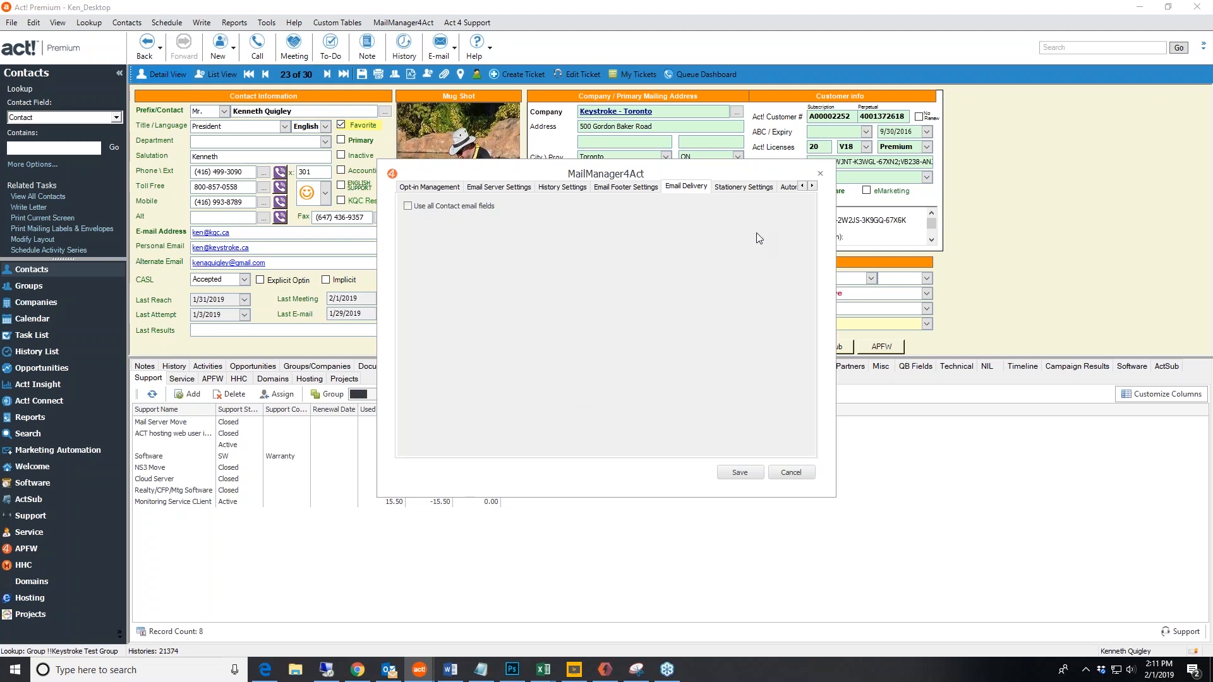
left_click(743, 187)
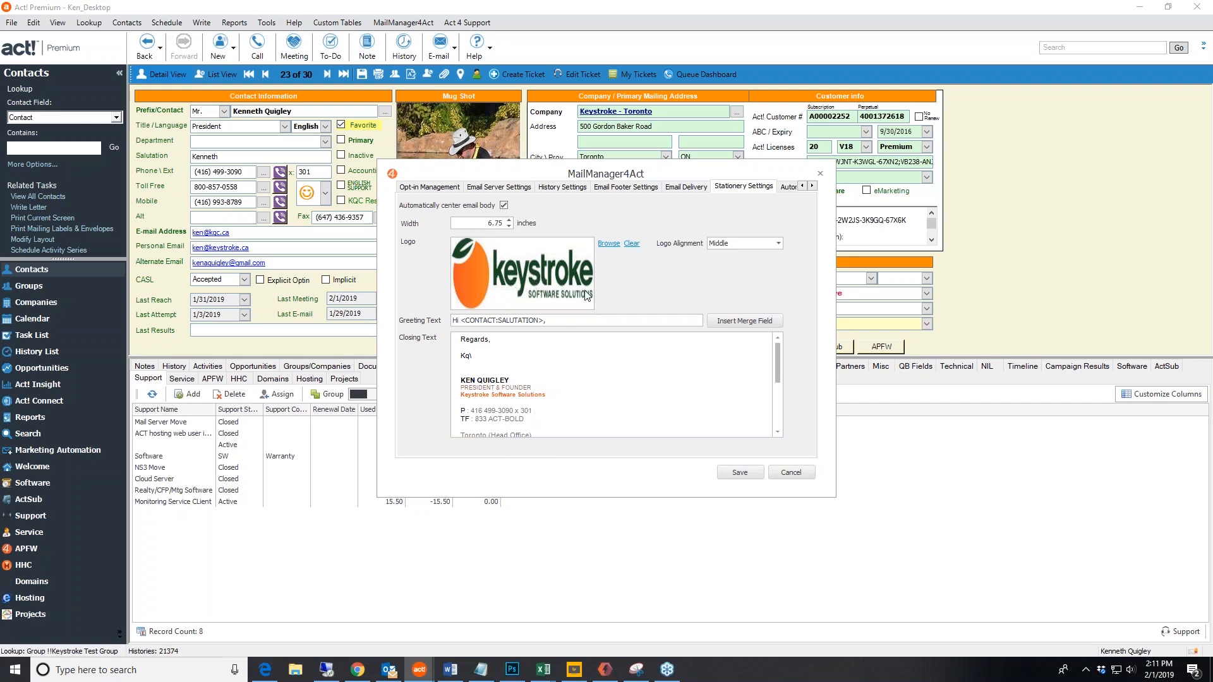
left_click(779, 244)
left_click(809, 237)
left_click(504, 320)
scroll(497, 371, "down", 5)
scroll(496, 371, "up", 3)
- Check the automatic sync and update options, and close the MailManager4Act settings without saving
left_click(790, 186)
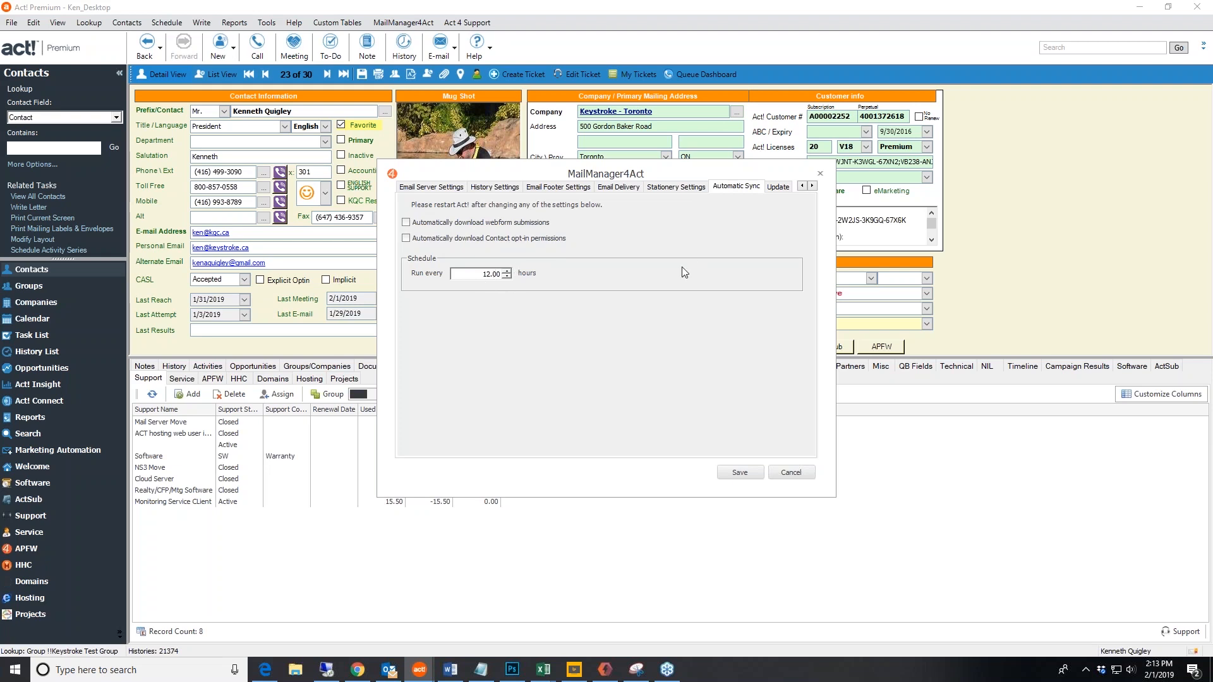
left_click(780, 187)
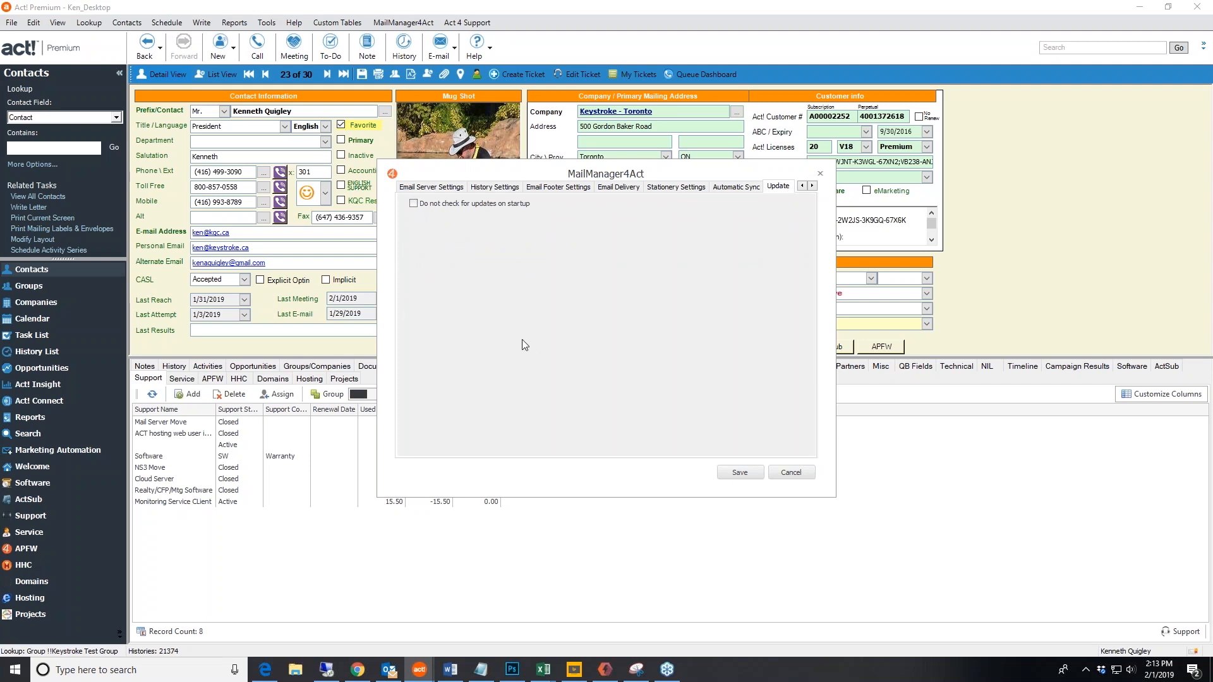
left_click(784, 475)
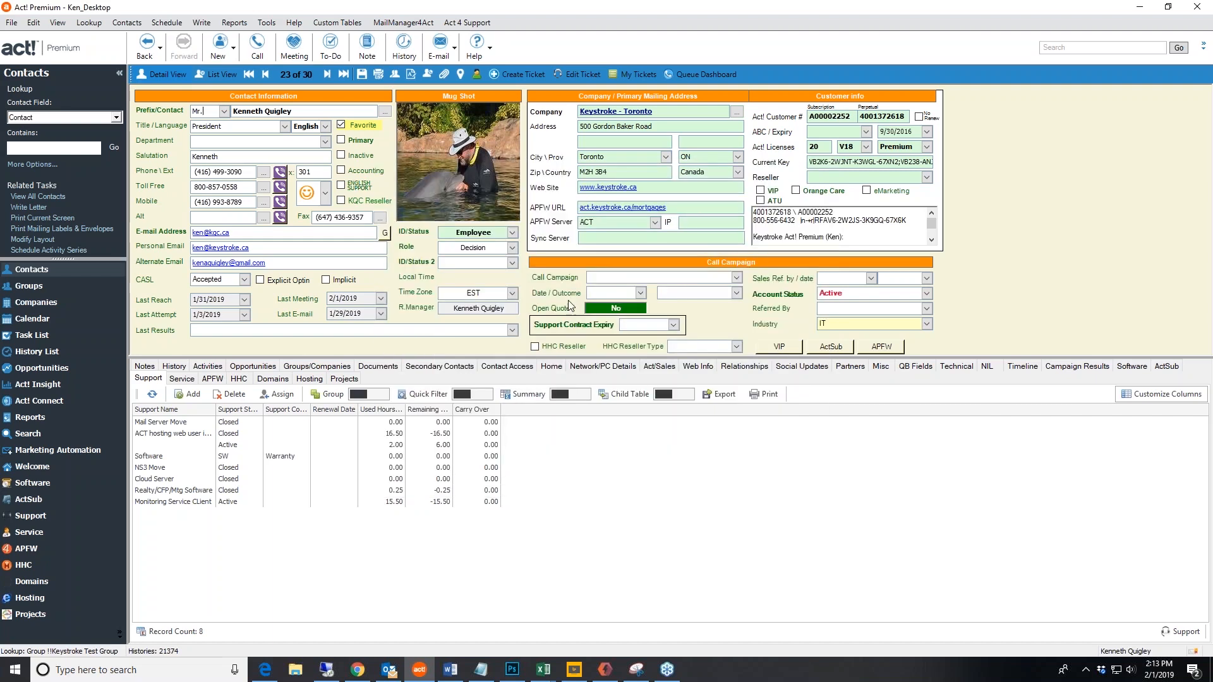
- Open bounced email management for monitoring an IMAP folder
left_click(398, 23)
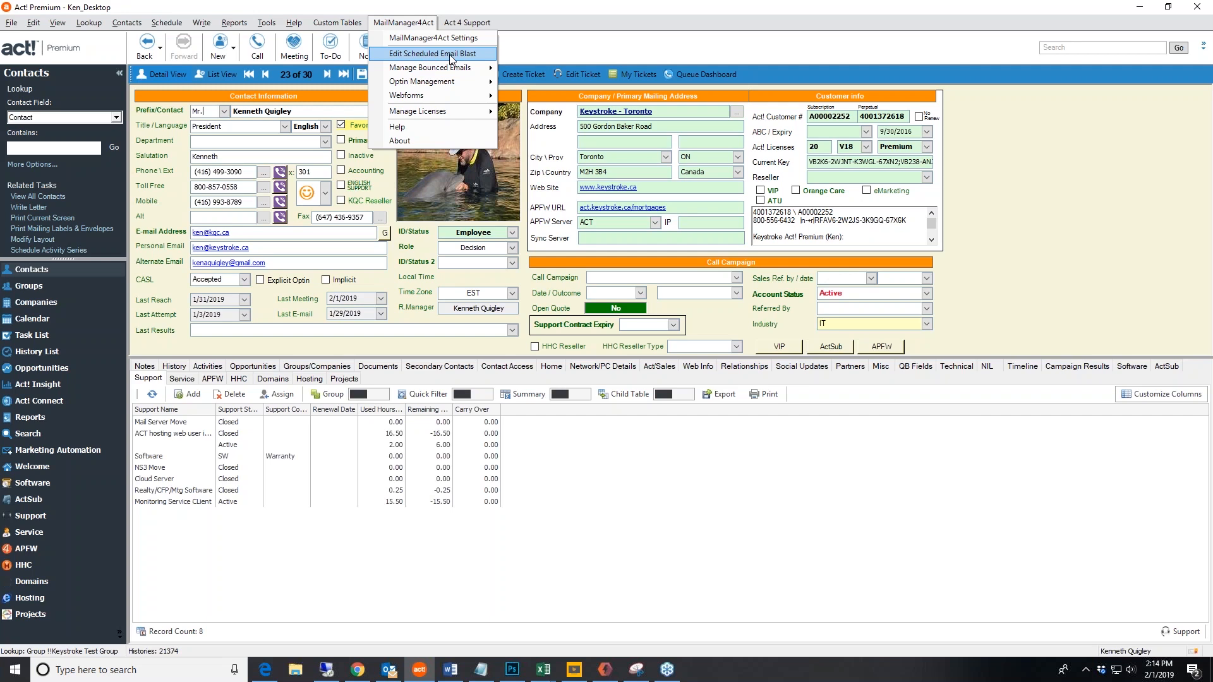
mouse_move(448, 71)
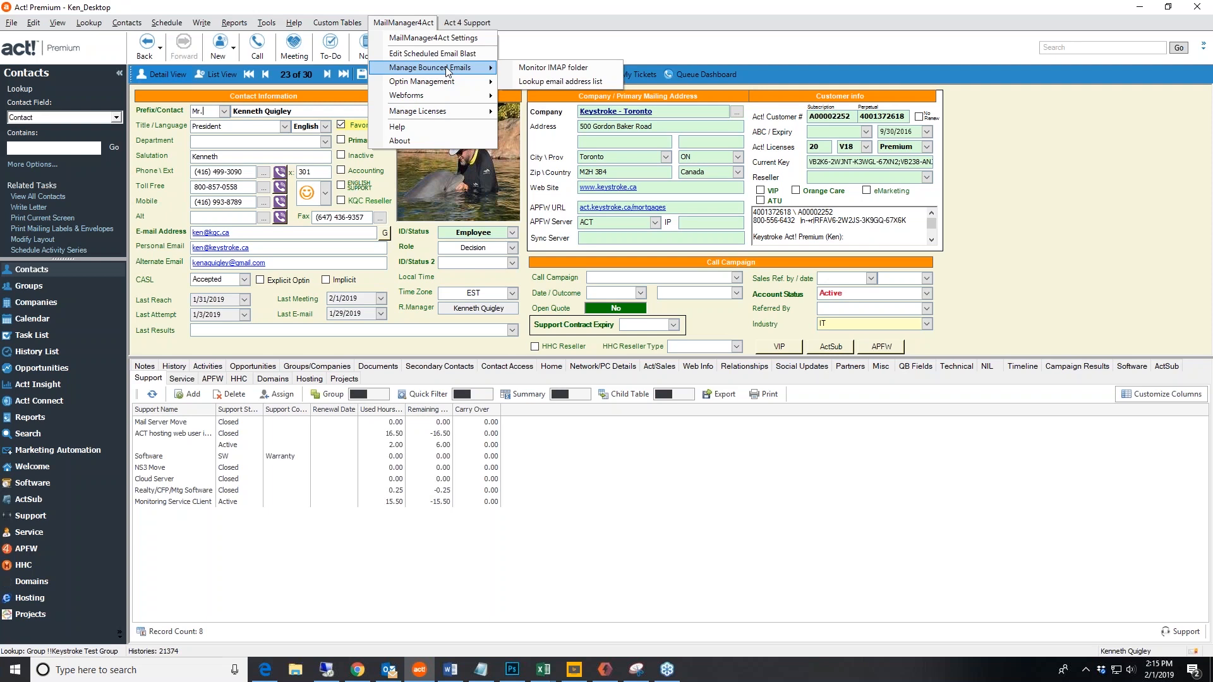
left_click(584, 68)
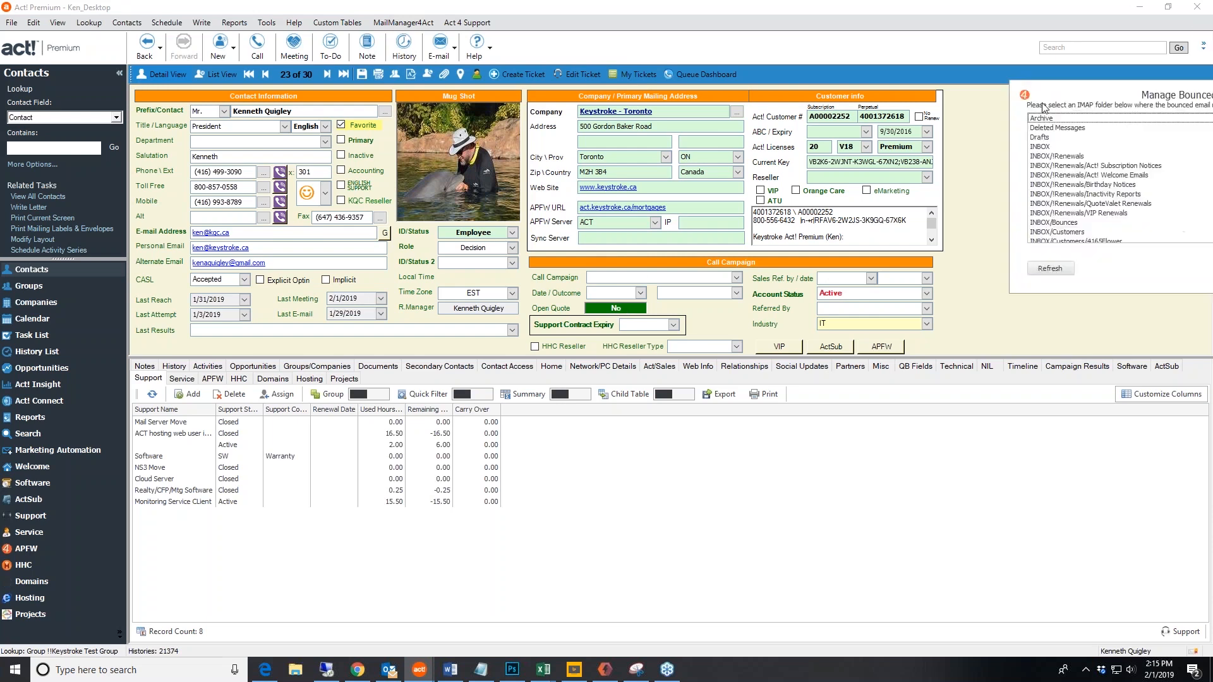
- Switch to Outlook, locate the Bounces folder under the Inbox, and return to Act!
left_click(396, 676)
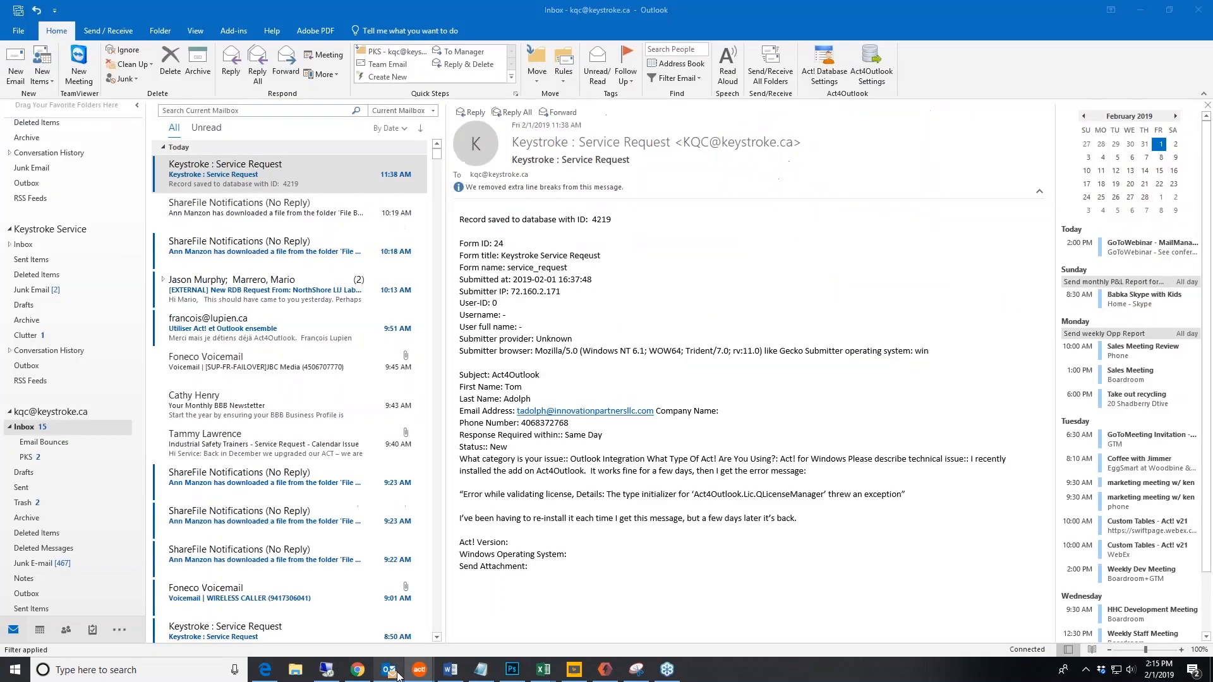
scroll(75, 441, "up", 2)
scroll(77, 445, "up", 5)
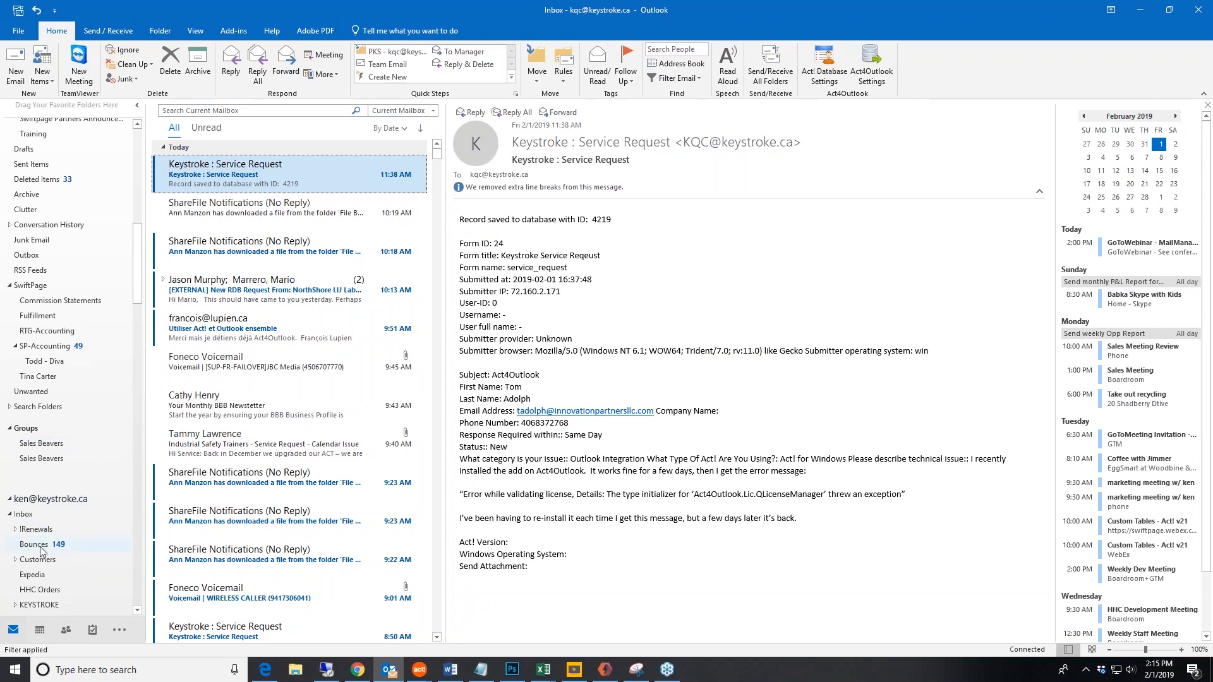
left_click(1143, 11)
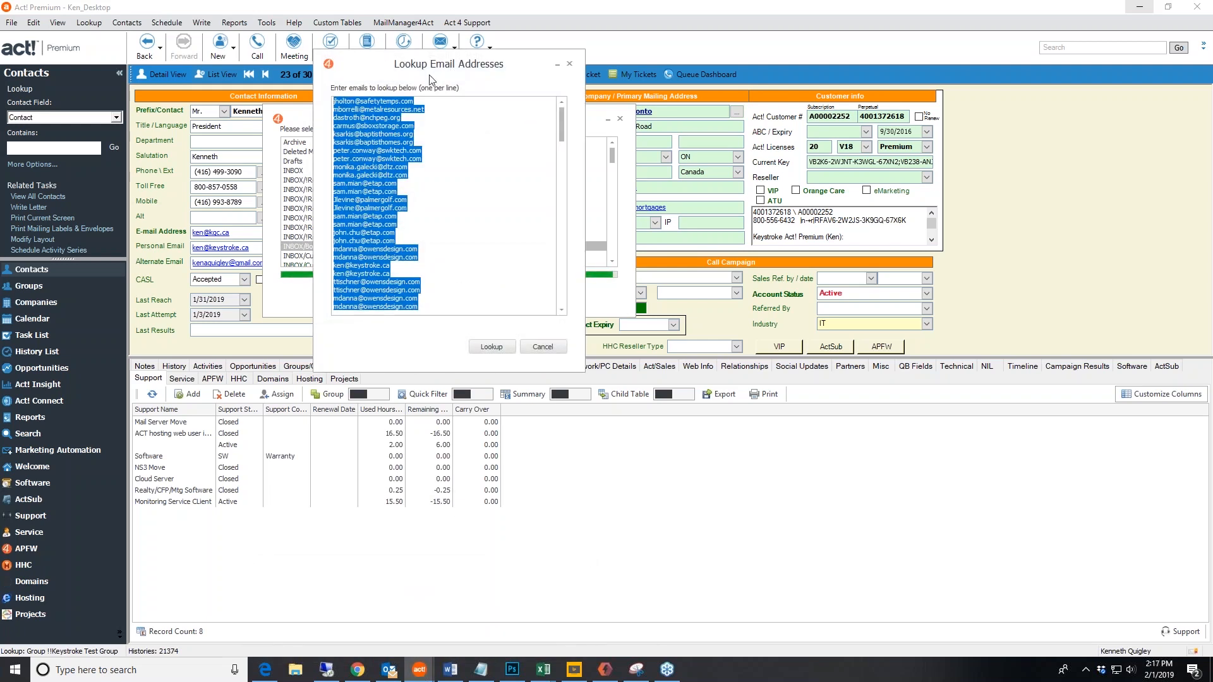
- Look up the contacts matching the collected bounced email addresses and bring the contact list forward
left_click(476, 135)
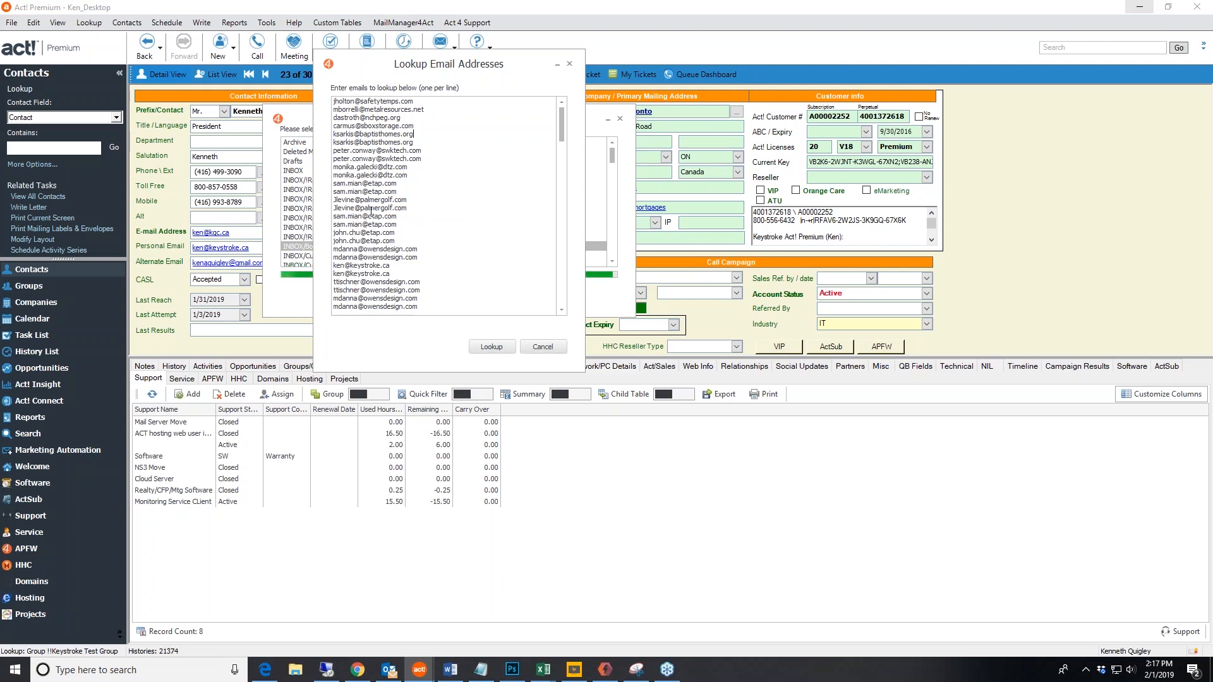
left_click(494, 348)
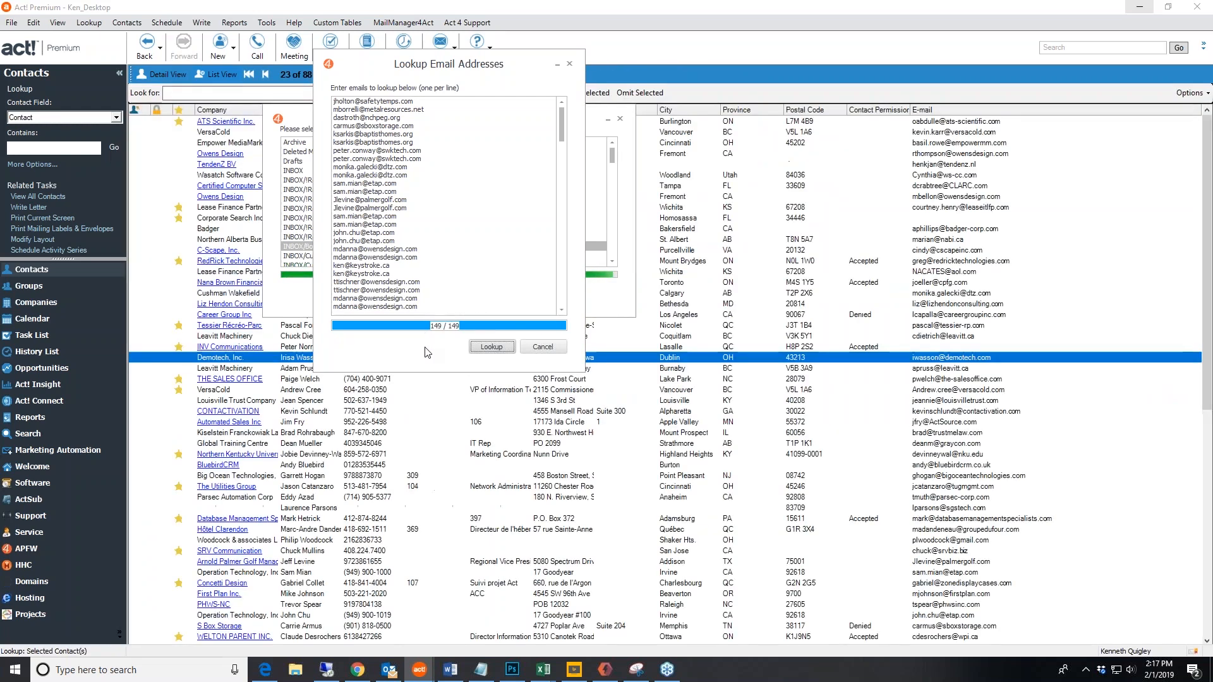
left_click(657, 306)
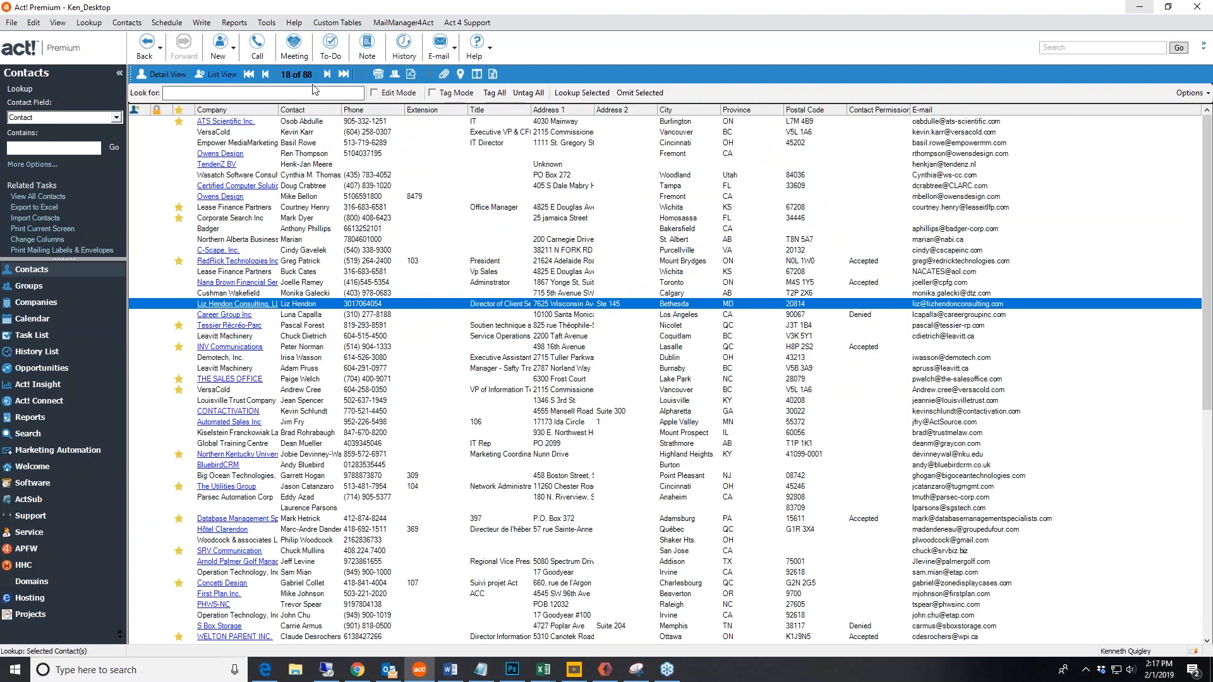
- Sort the contacts by Contact Permission and omit all contacts marked Accepted from the lookup
left_click(871, 109)
left_click_drag(874, 209, 872, 307)
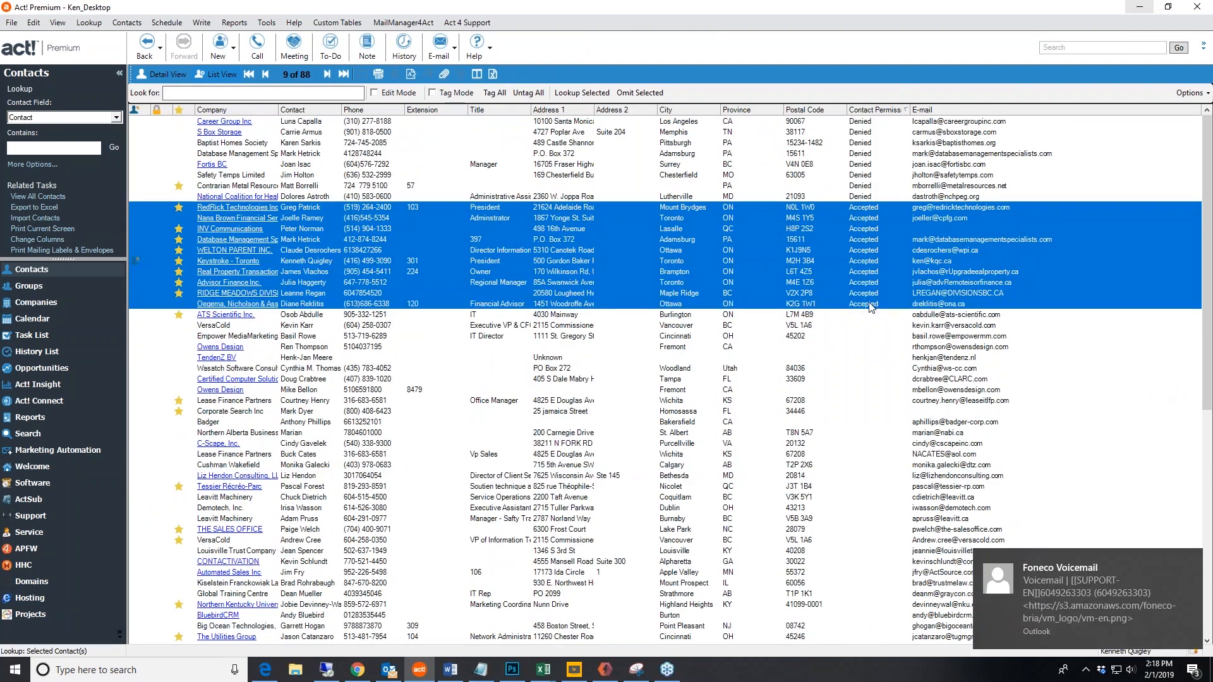
left_click(640, 93)
- Replace the Contact Permission field with Denied for all contacts in the current lookup
left_click(33, 23)
left_click(68, 124)
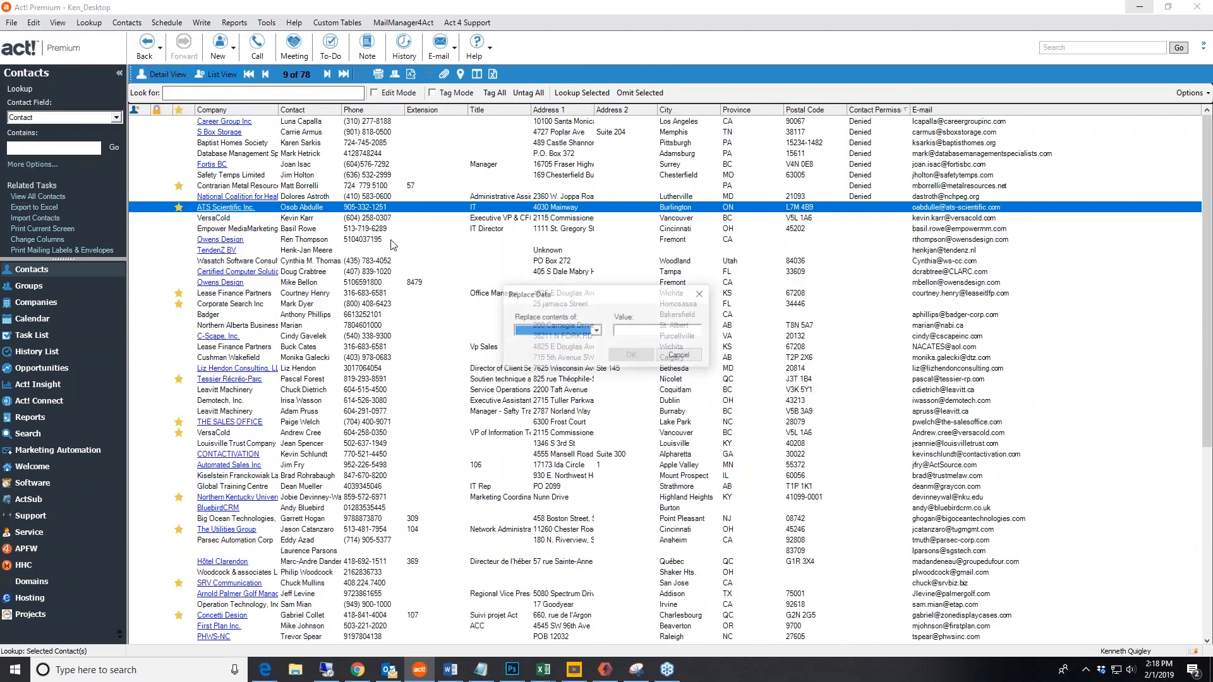
left_click(596, 331)
left_click(569, 350)
left_click(697, 332)
left_click(626, 350)
left_click(632, 357)
left_click(657, 385)
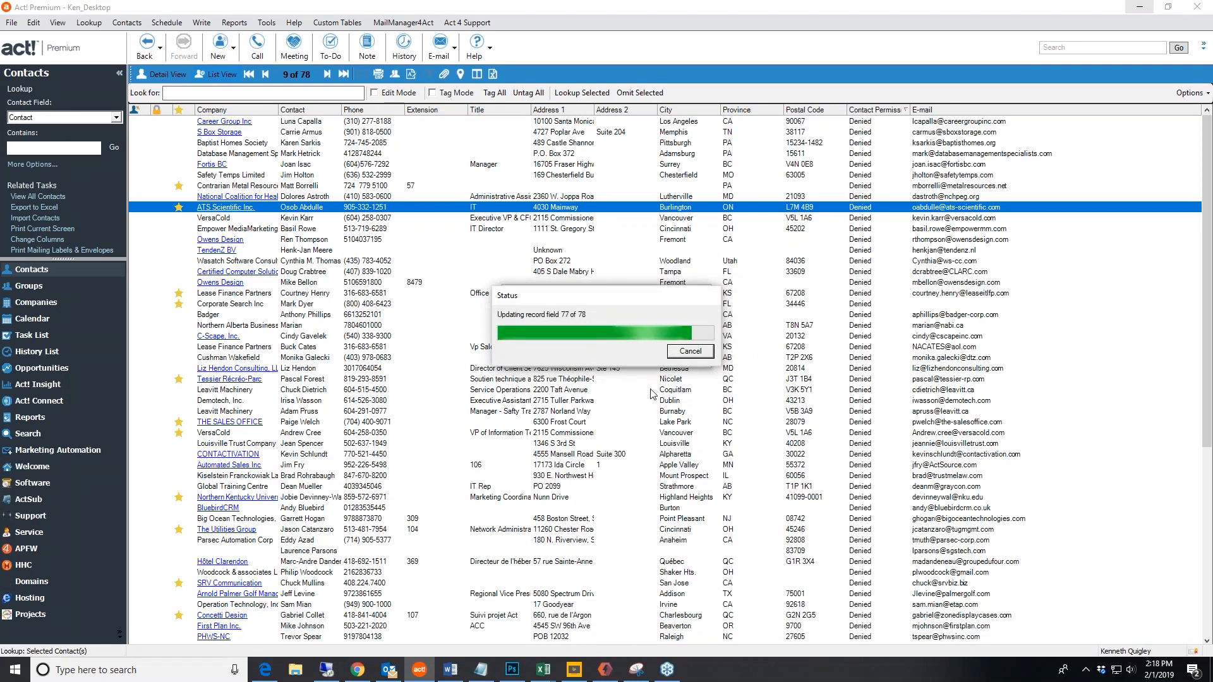
left_click(679, 351)
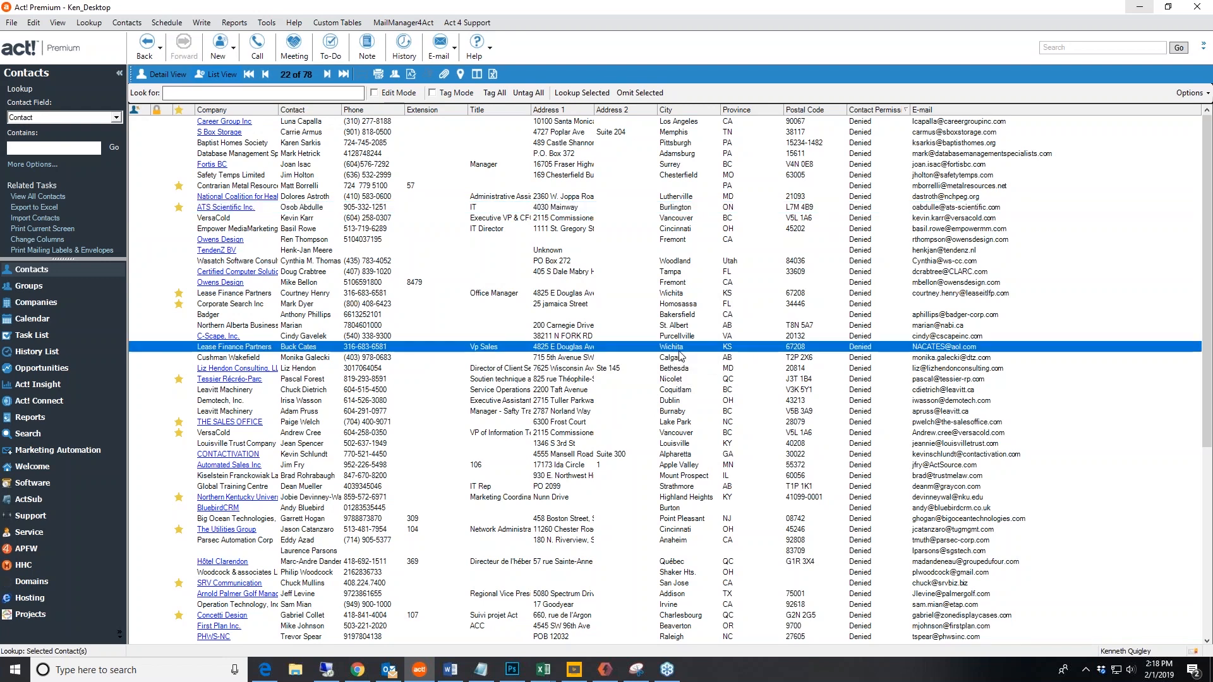
left_click(726, 304)
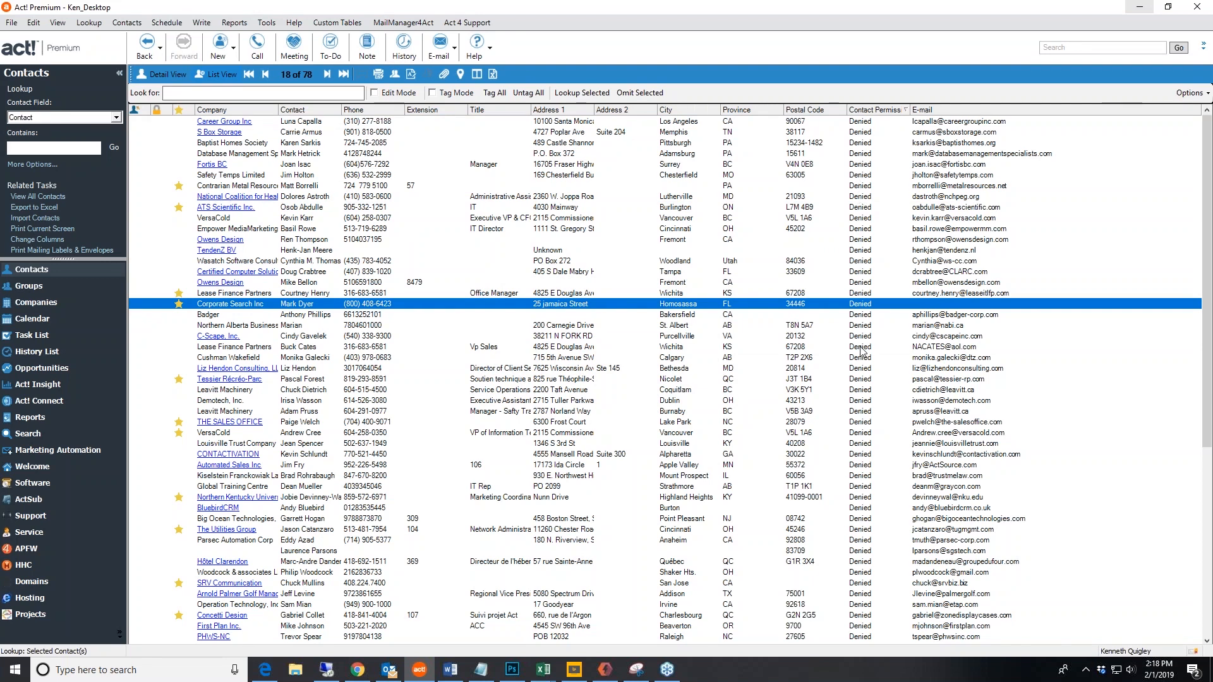
- Open the opt-in email for the current lookup and review its settings, preview text and Accept or Deny link
left_click(399, 24)
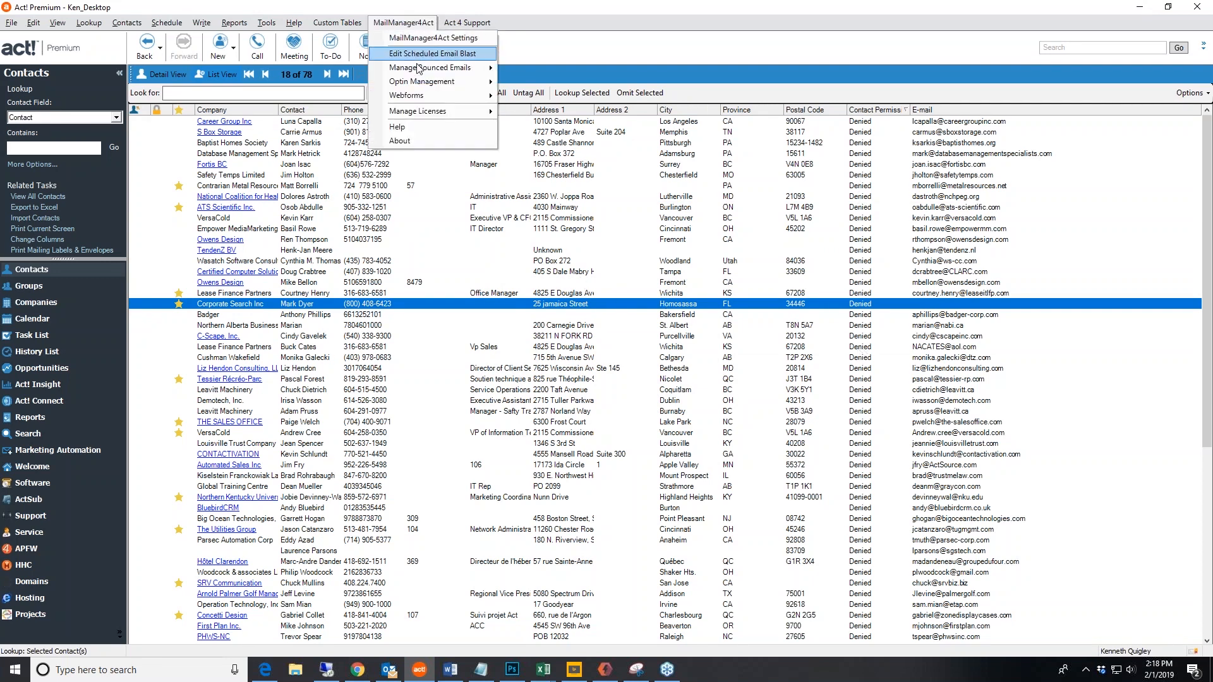
mouse_move(419, 70)
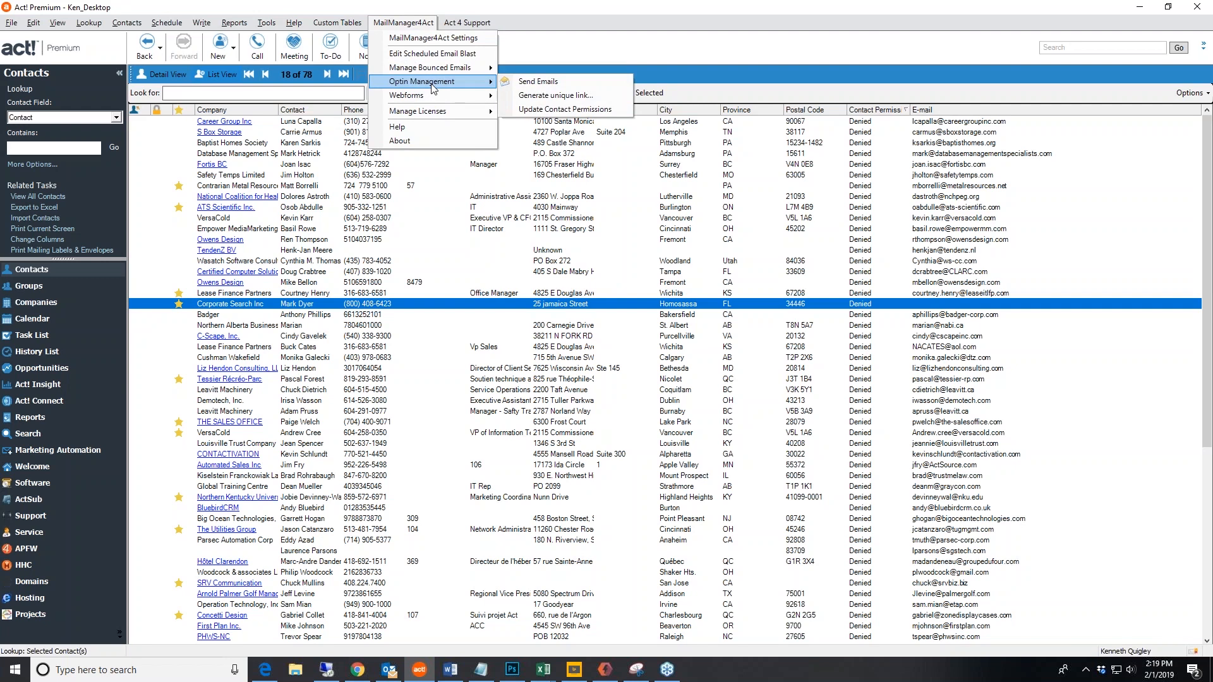
left_click(580, 83)
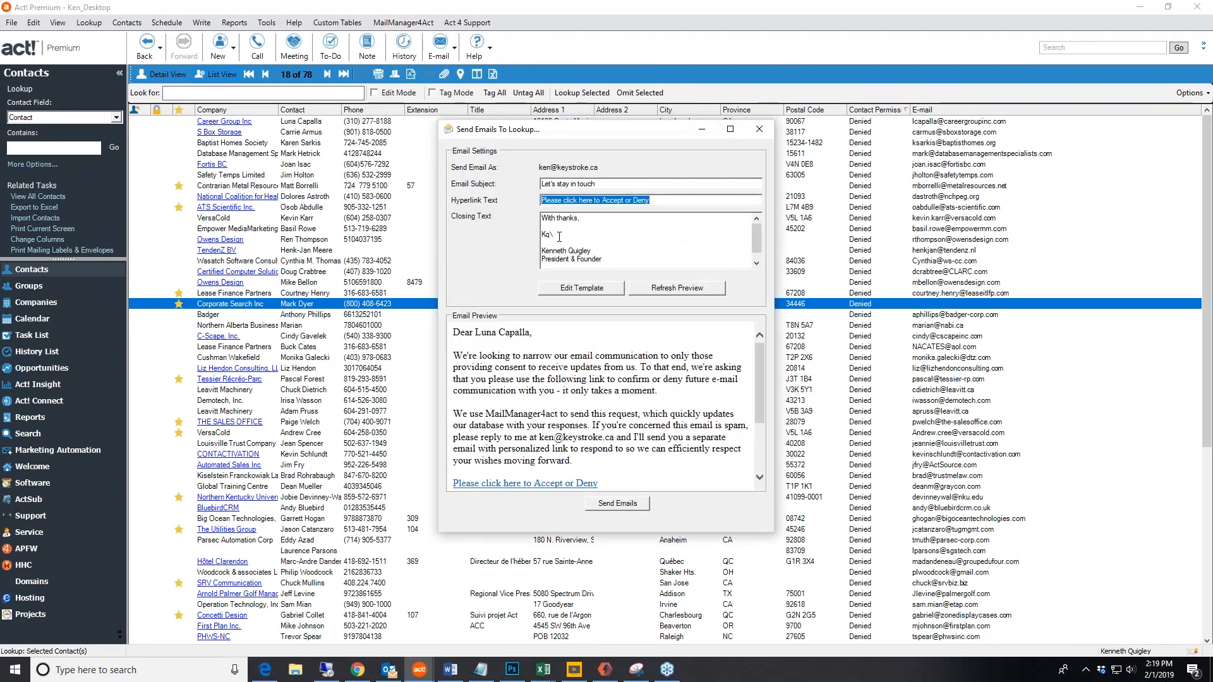
scroll(544, 387, "down", 3)
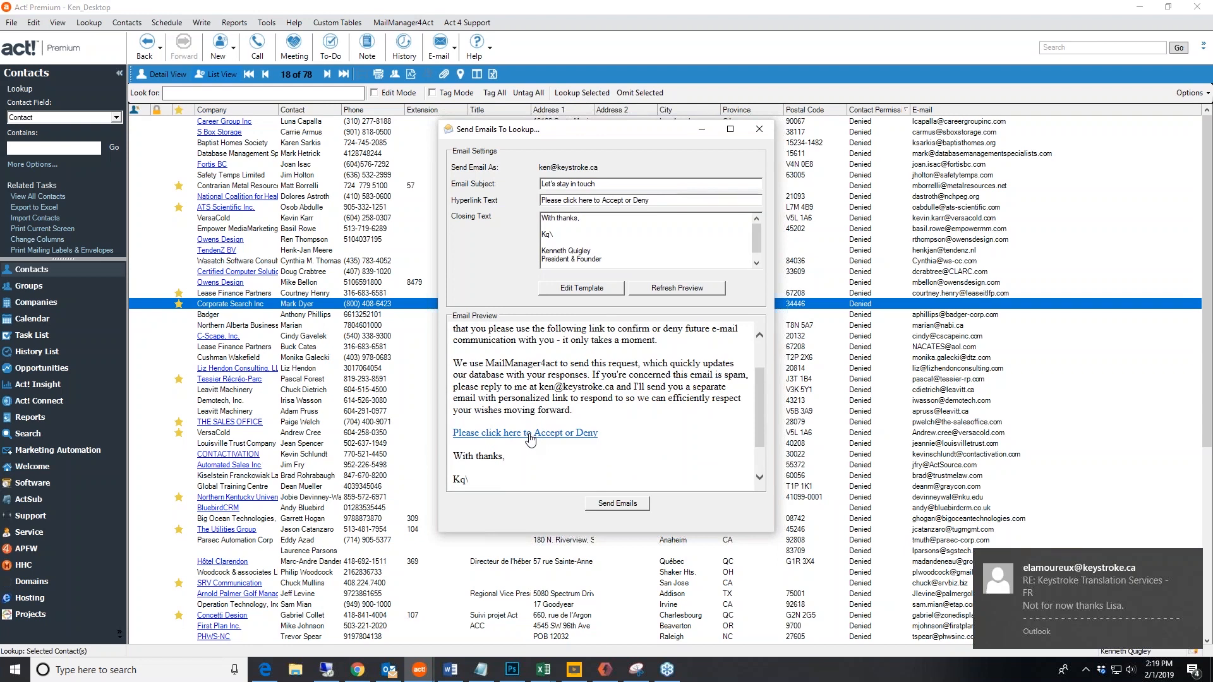
left_click(530, 435)
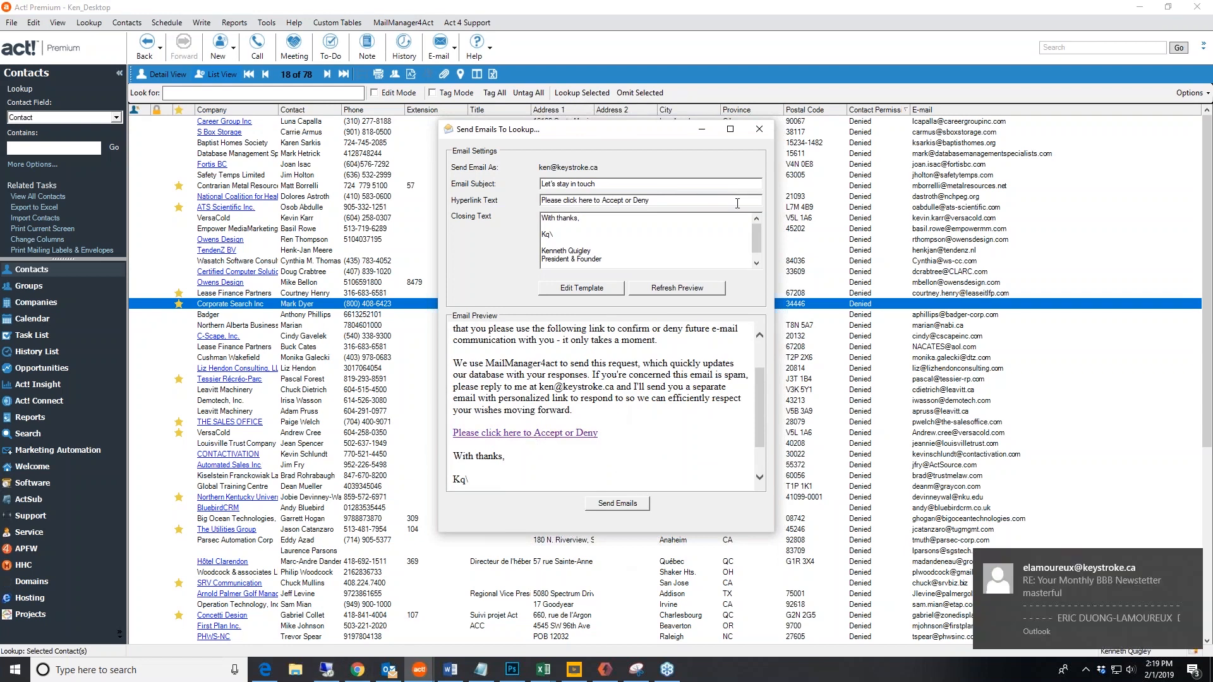
- Copy the Accept or Deny link from the email preview and open it in a new Edge tab
right_click(556, 438)
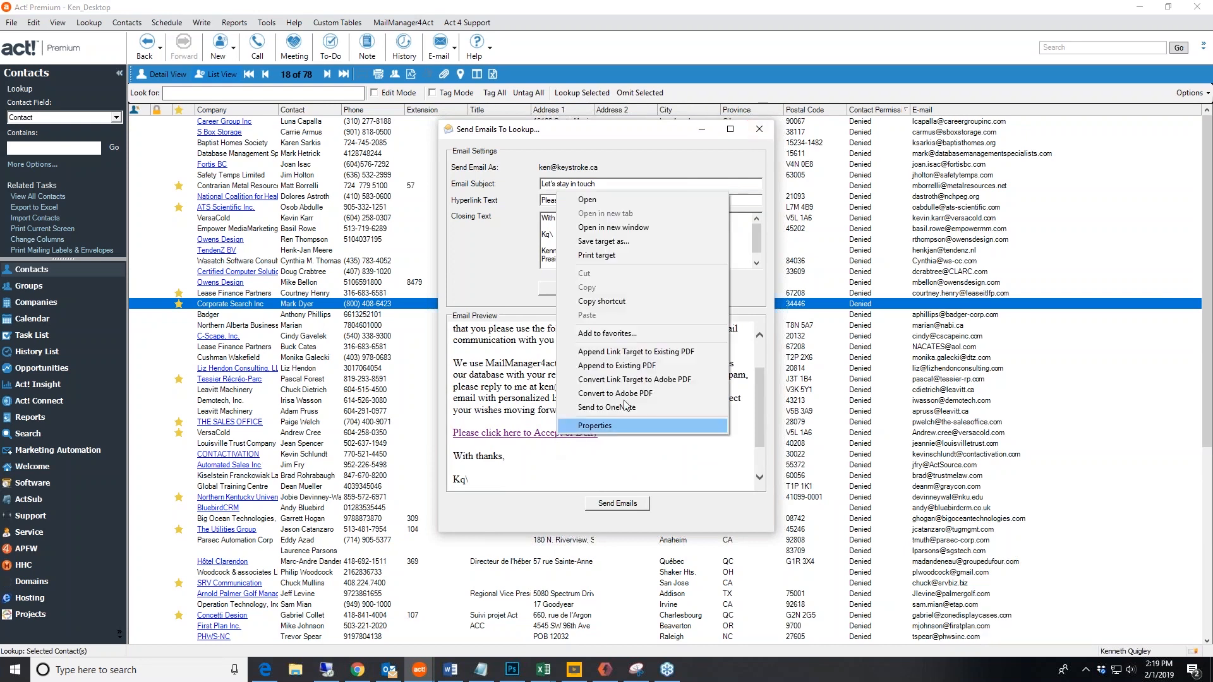
left_click(612, 302)
left_click(265, 670)
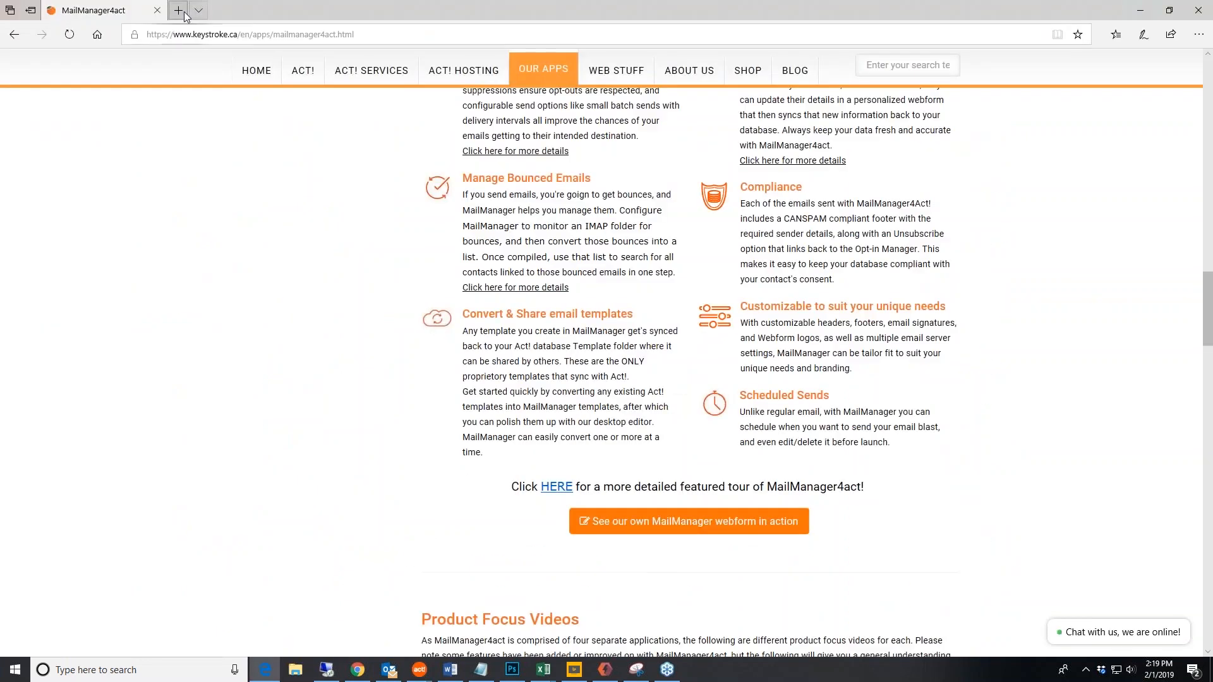
left_click(178, 10)
key("ctrl+v")
key("Return")
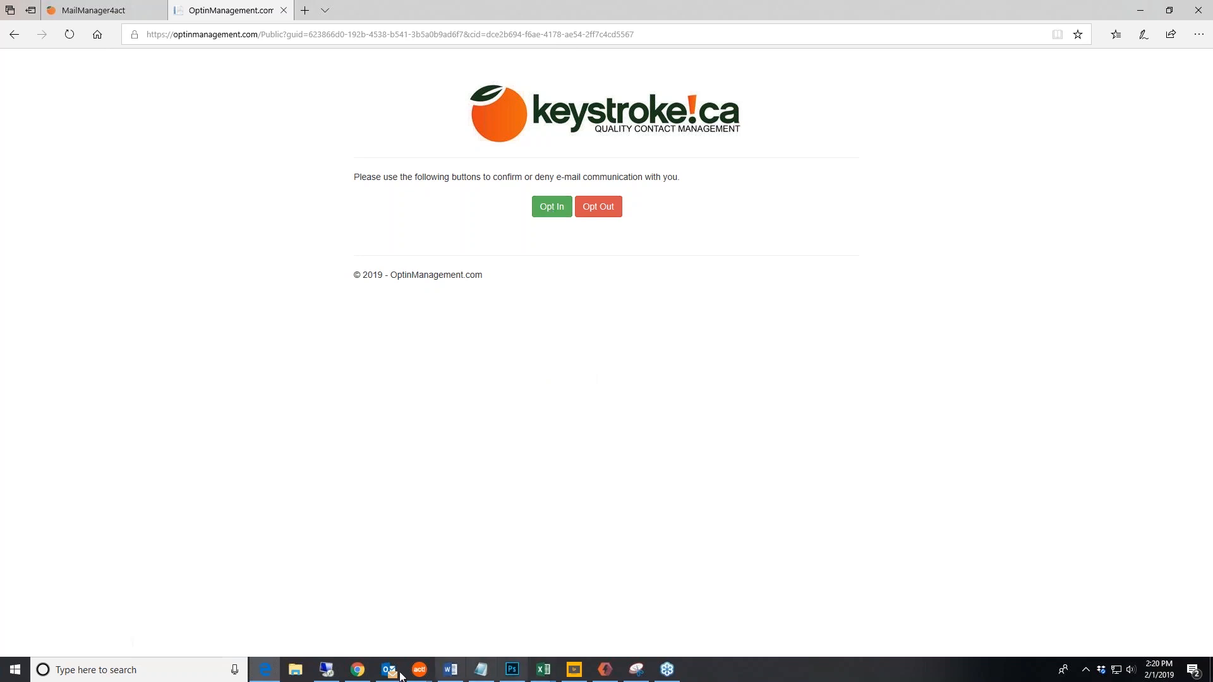
- Return to Act!, select the recipient's name in the email preview for copying, and close the opt-in email without sending
mouse_move(419, 673)
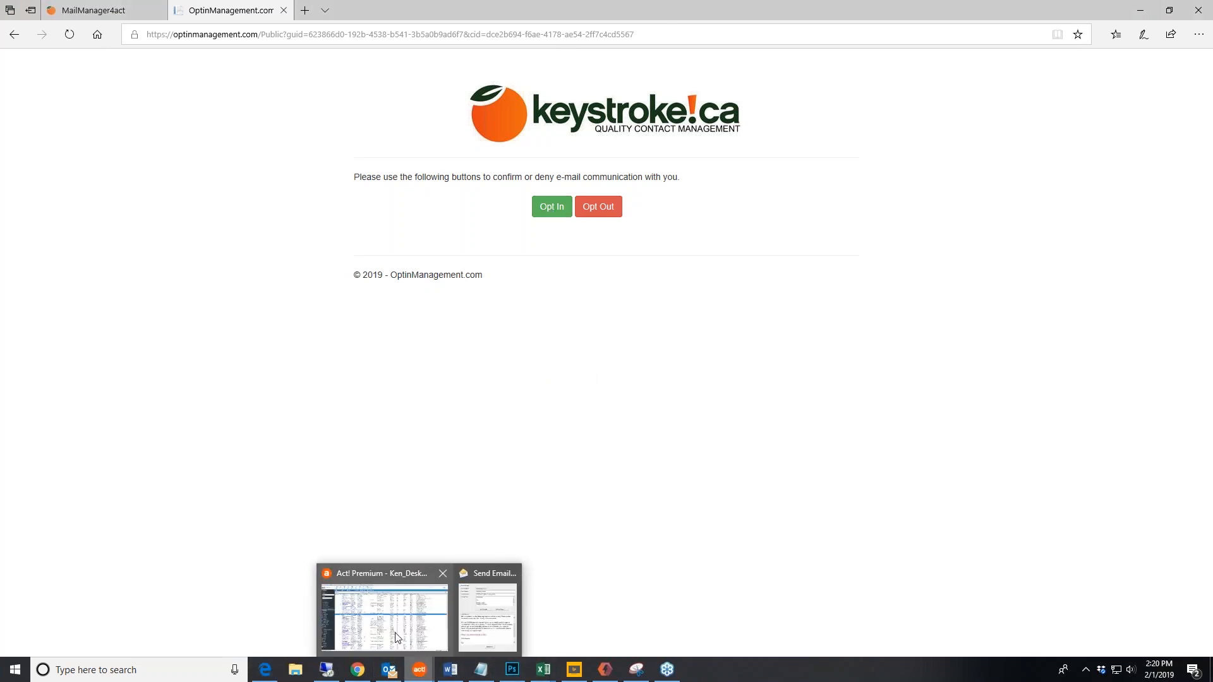
left_click(399, 633)
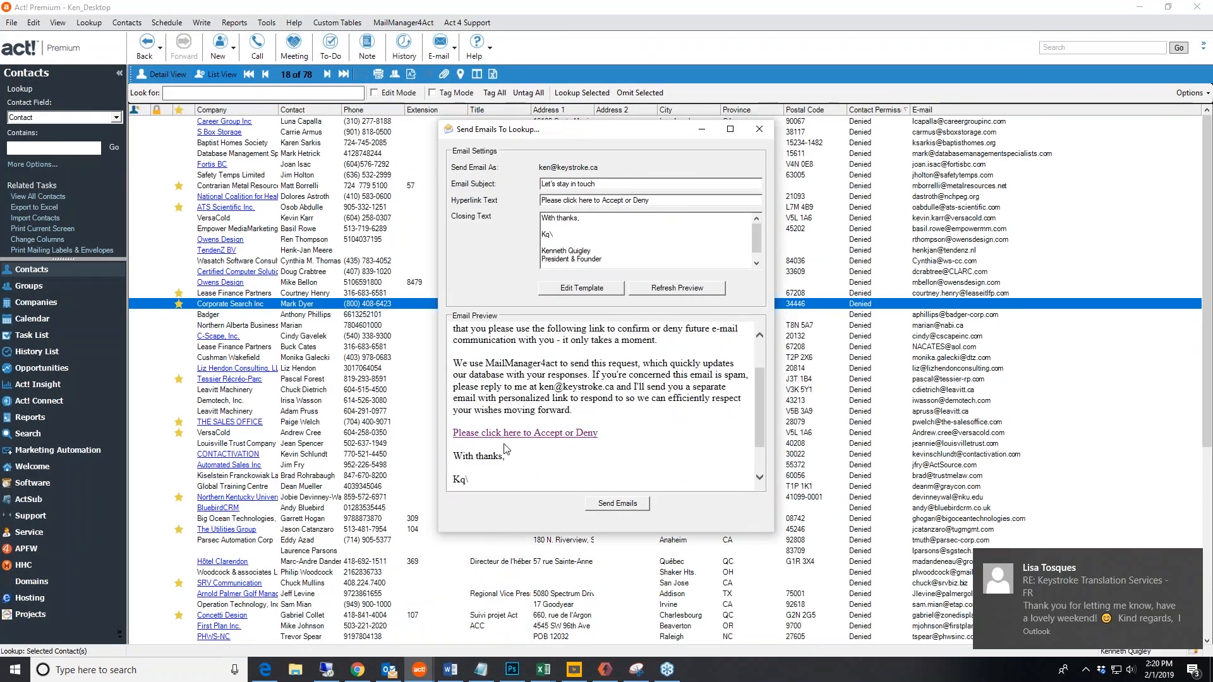
scroll(506, 450, "up", 2)
left_click_drag(531, 332, 475, 333)
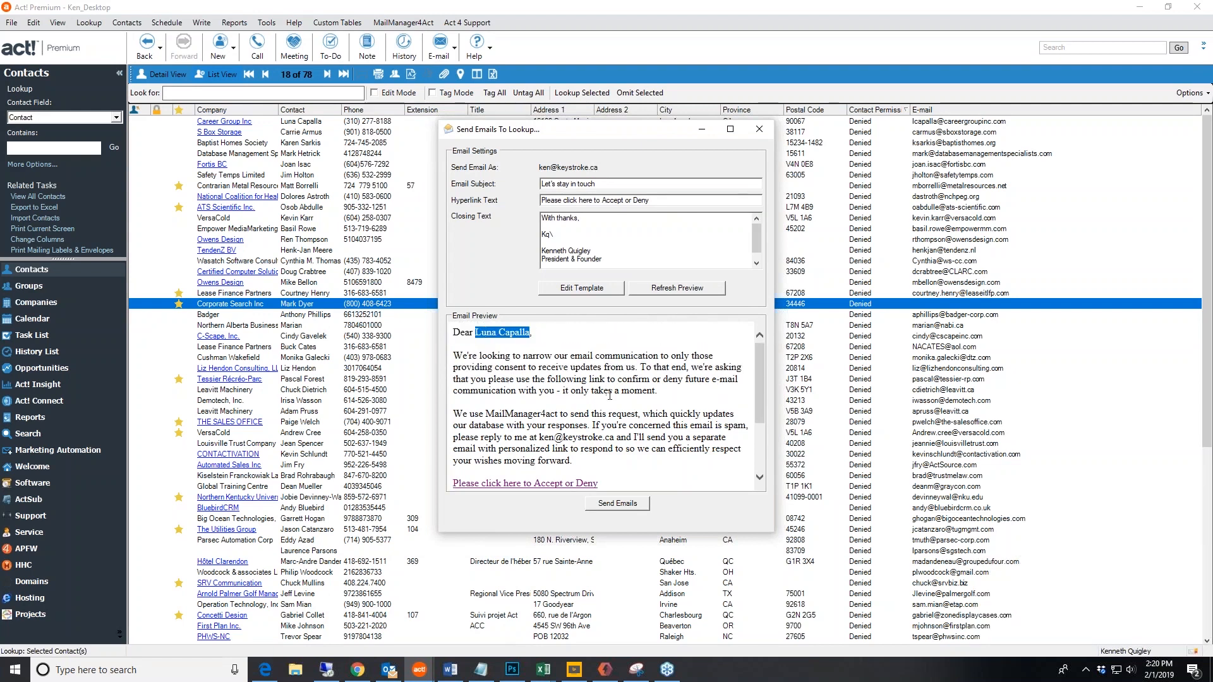
left_click(760, 129)
- Look up the contact by the copied name, open the detail record, and keep CASL set to Denied
left_click(54, 147)
key("ctrl+v")
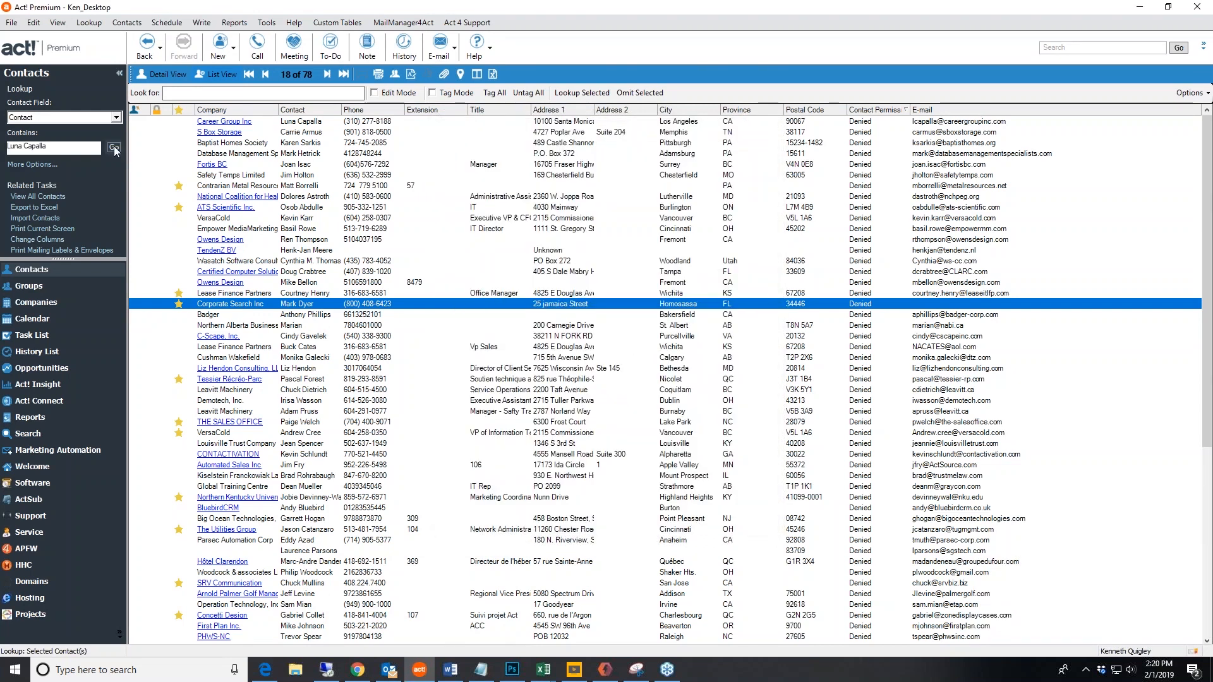
left_click(114, 146)
double_click(375, 126)
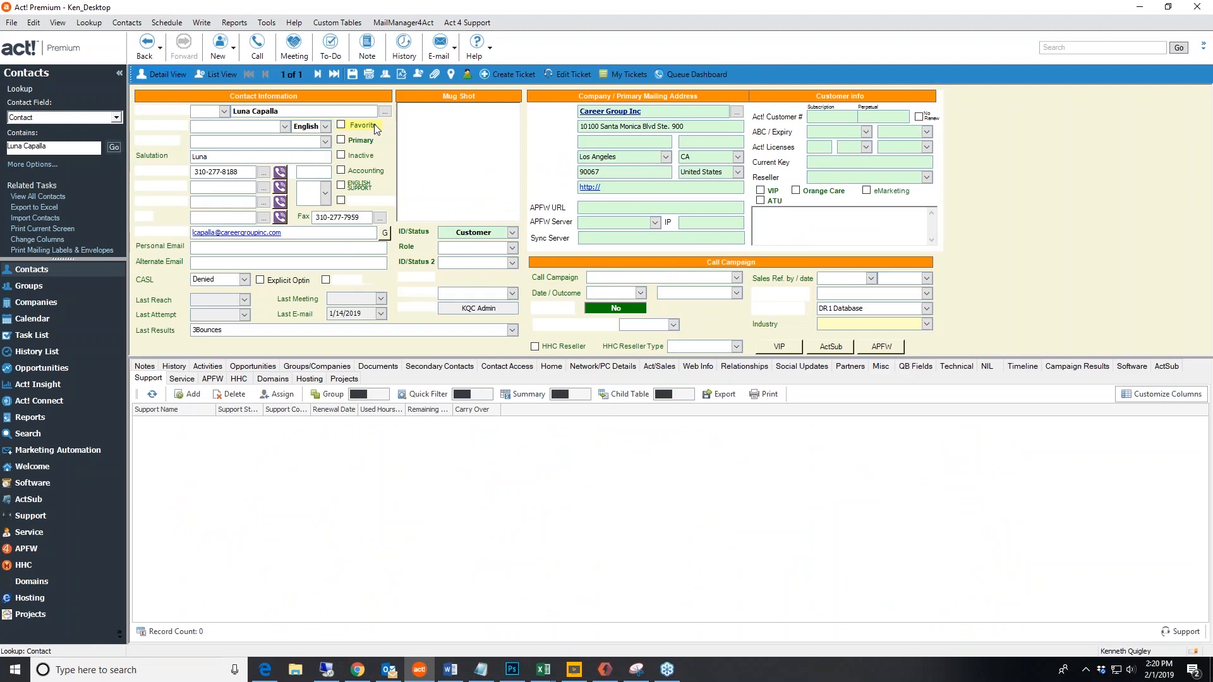
left_click(244, 280)
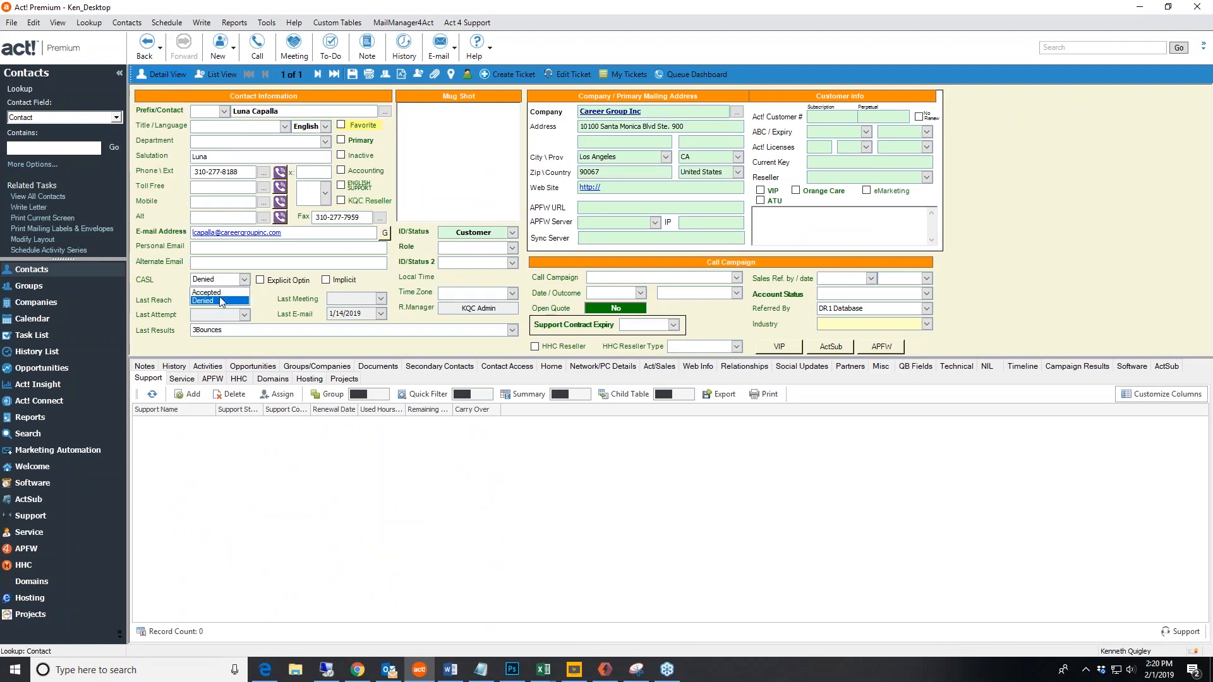
left_click(221, 302)
- Switch to the OptinManagement page in Edge and submit the contact's response as Opt In
left_click(1141, 7)
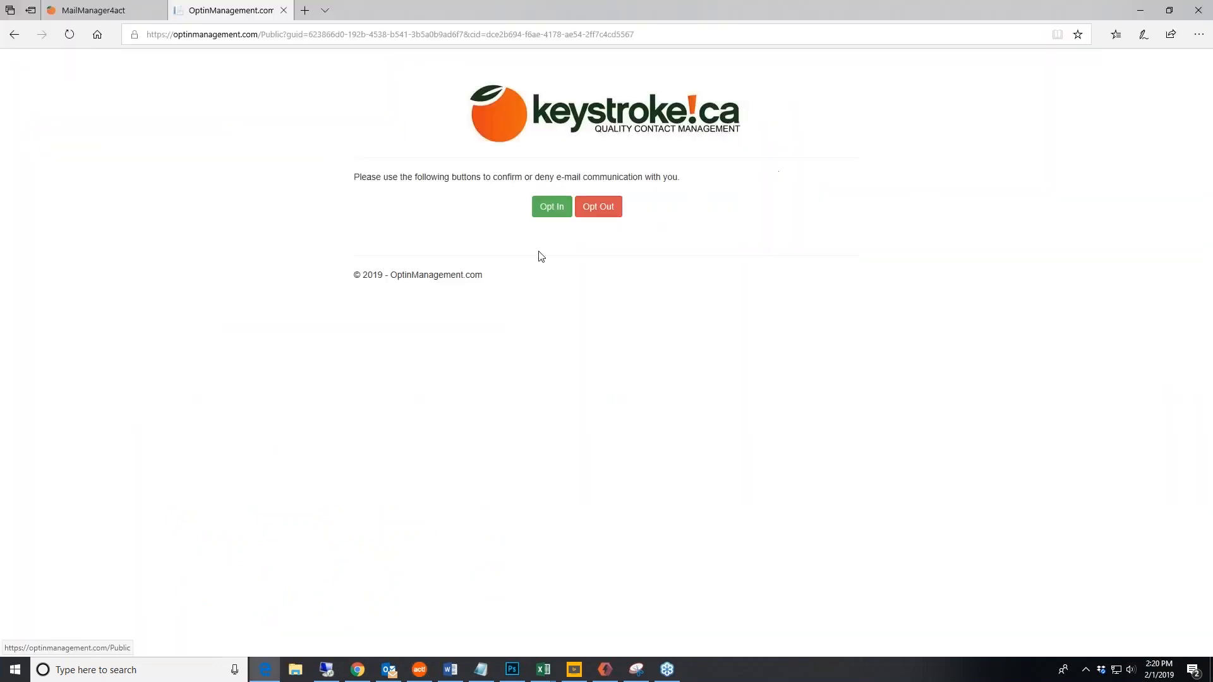
left_click(552, 208)
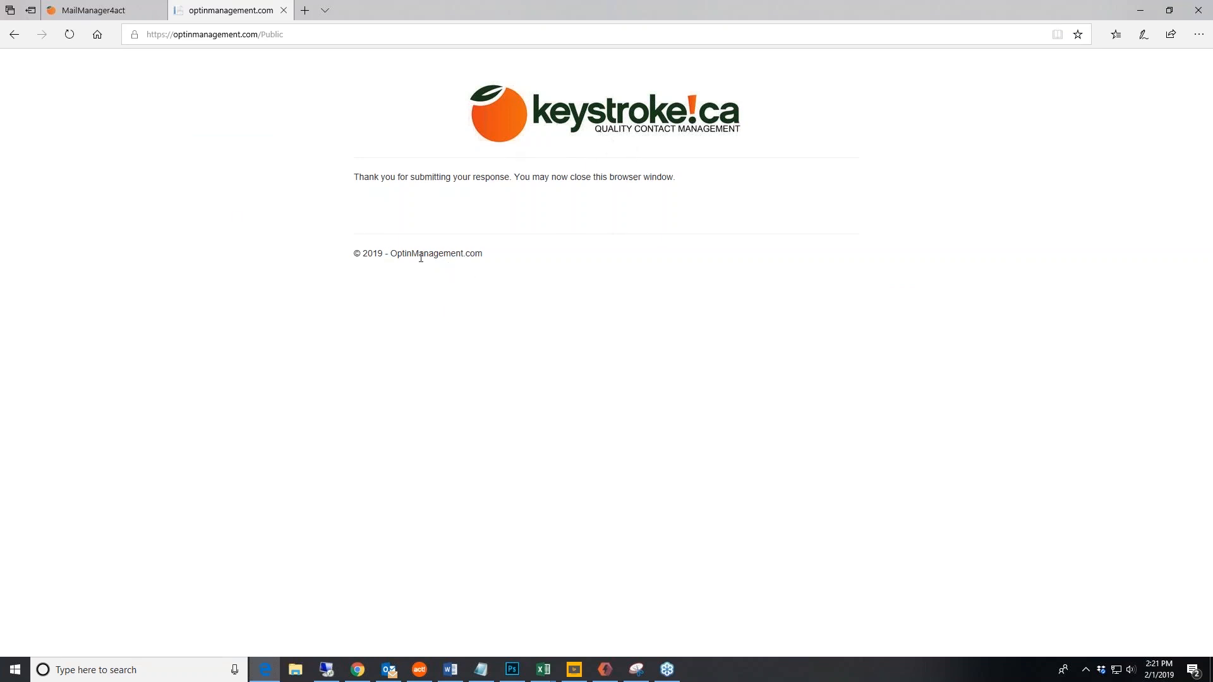
left_click(1141, 11)
- Return to Act! and update the contact permissions from the submitted opt-in responses
left_click(419, 669)
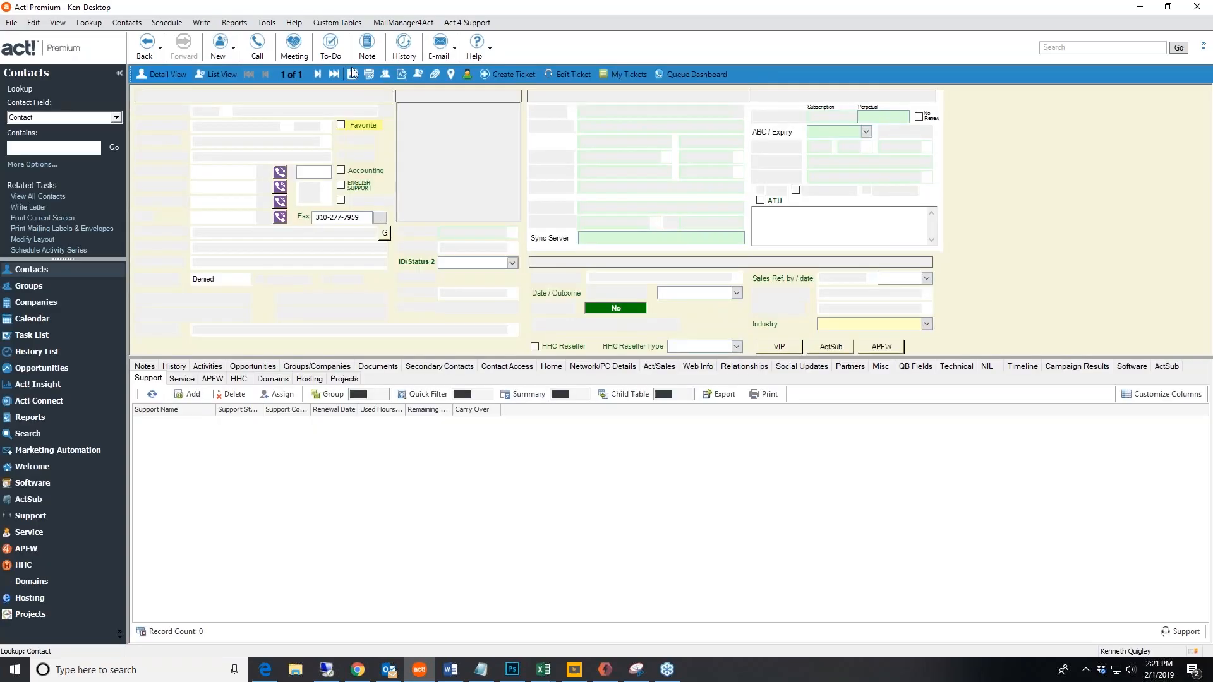
left_click(398, 24)
mouse_move(414, 82)
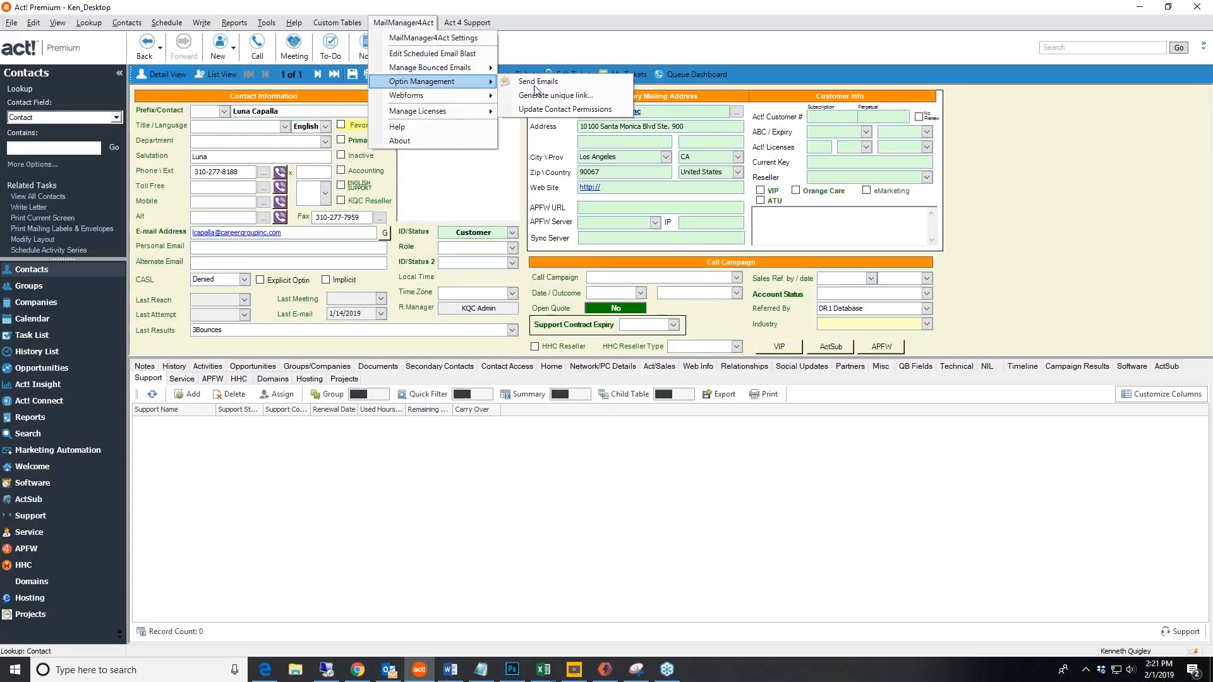
left_click(588, 110)
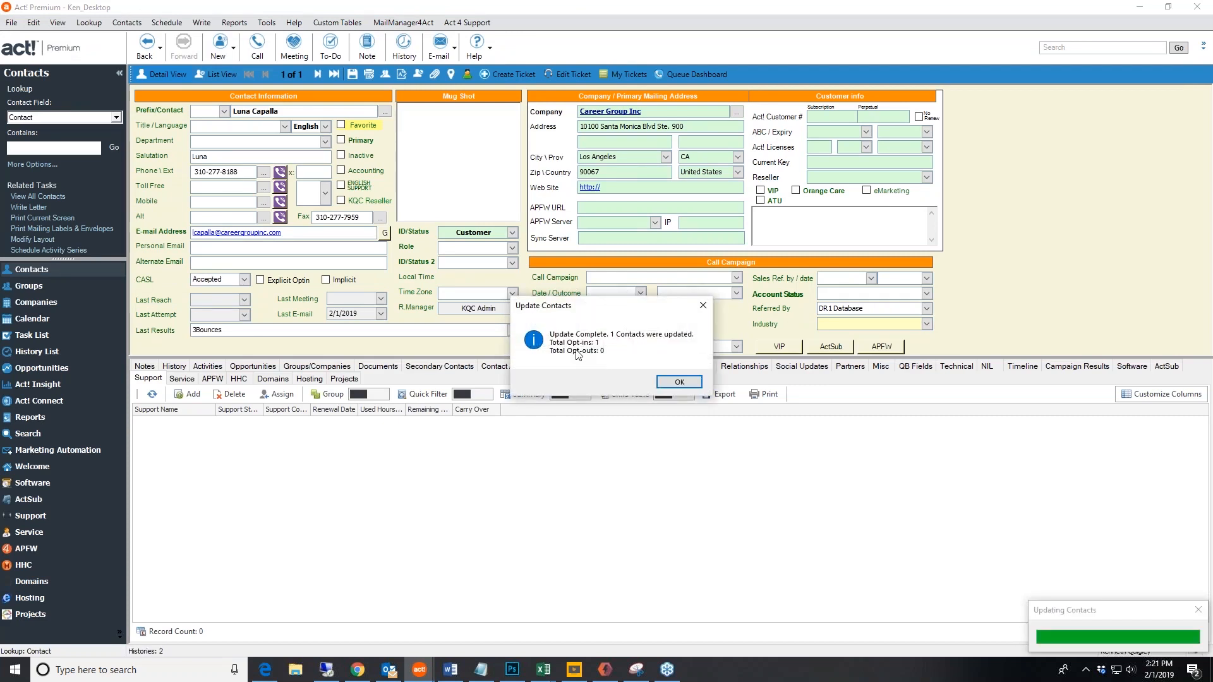
left_click(677, 394)
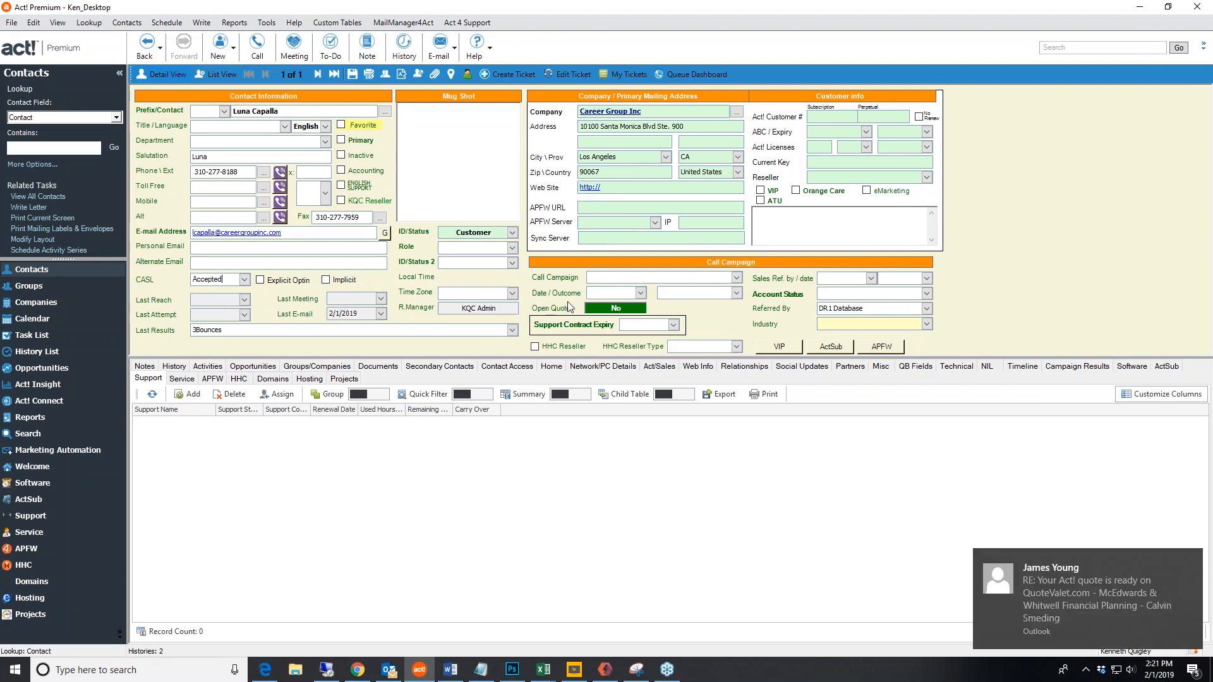
- Generate a unique opt-in link for the open contact and dismiss the confirmation
left_click(403, 23)
mouse_move(407, 86)
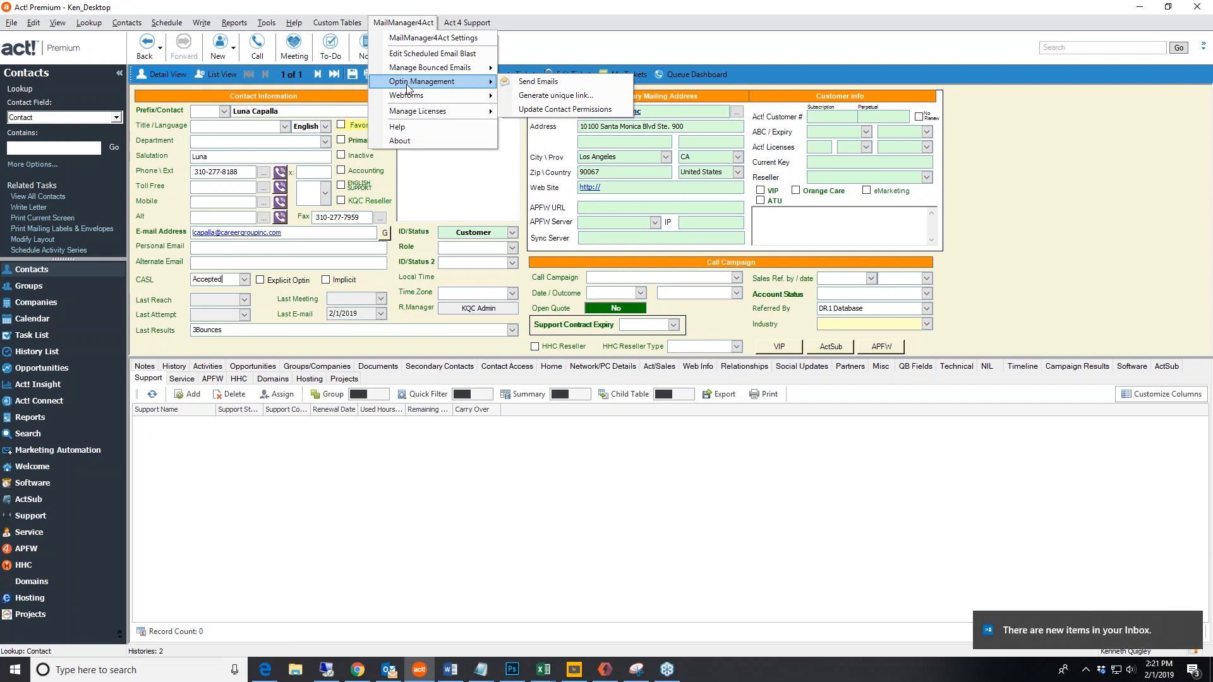
left_click(587, 96)
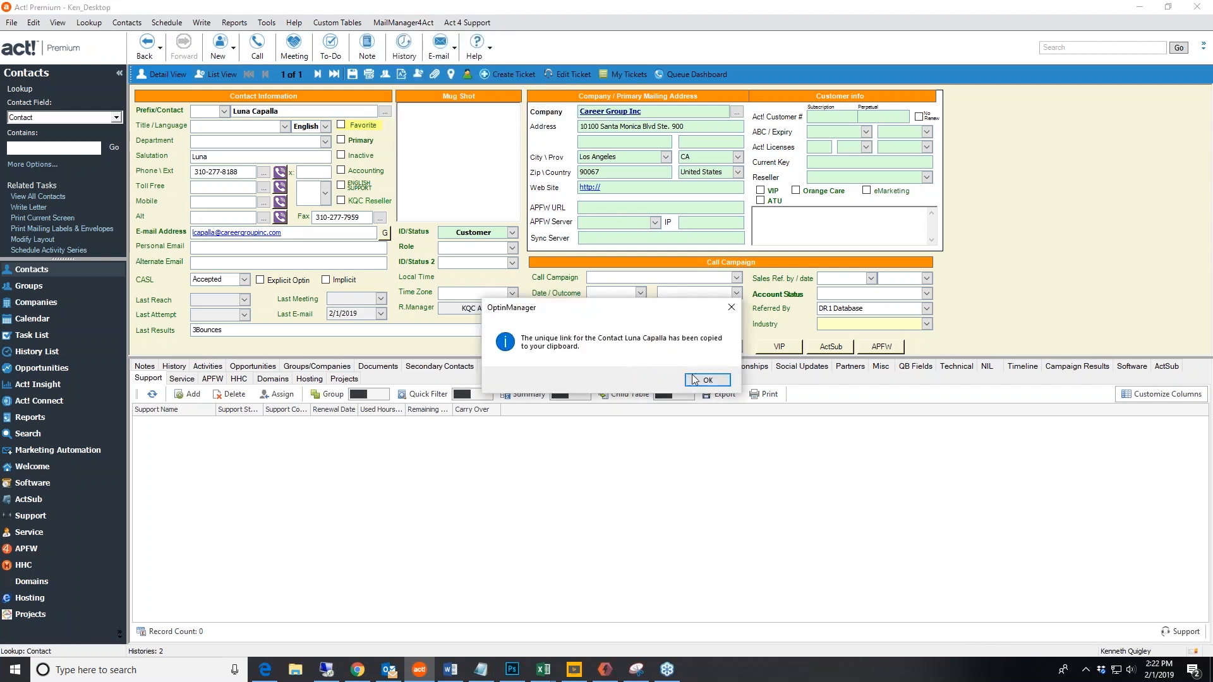
left_click(706, 381)
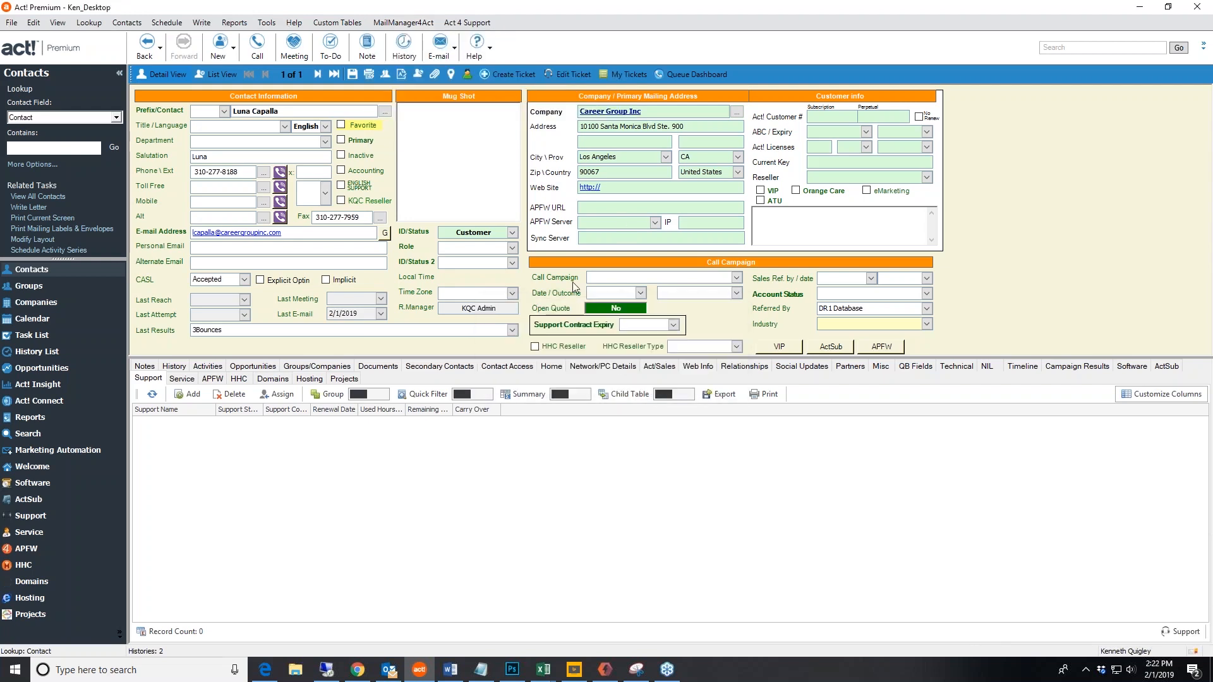
- Open the webform settings and review the field mapping, contact email, company information and comments
left_click(403, 22)
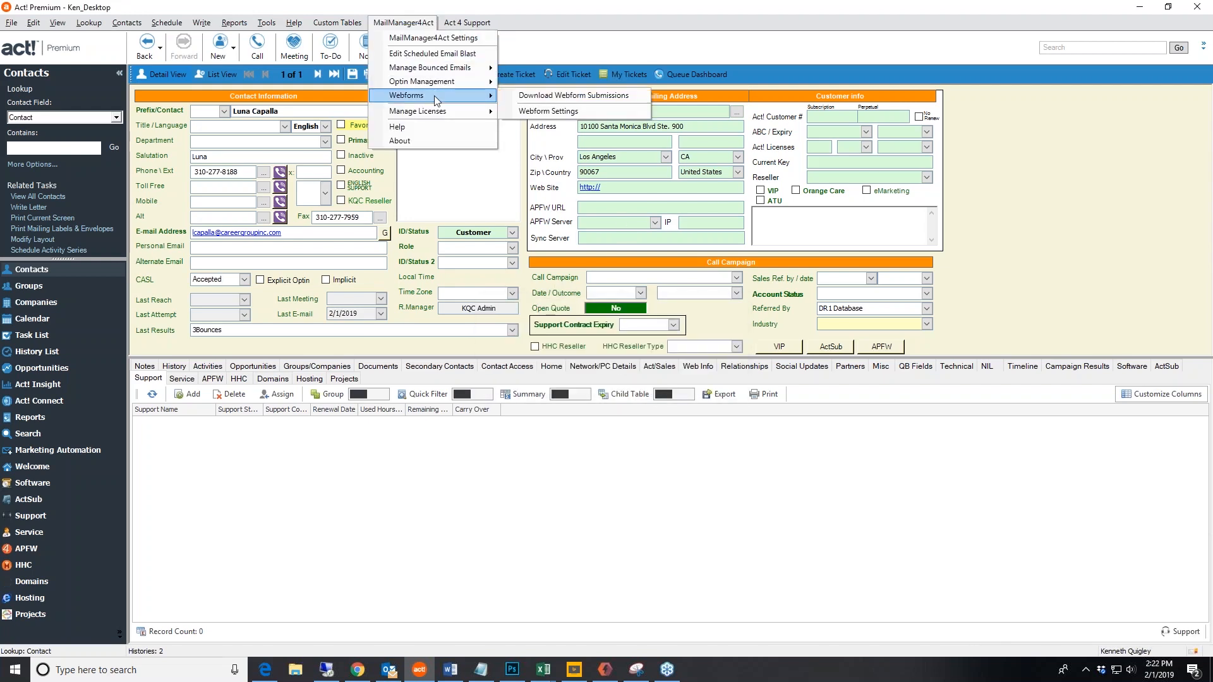
left_click(567, 112)
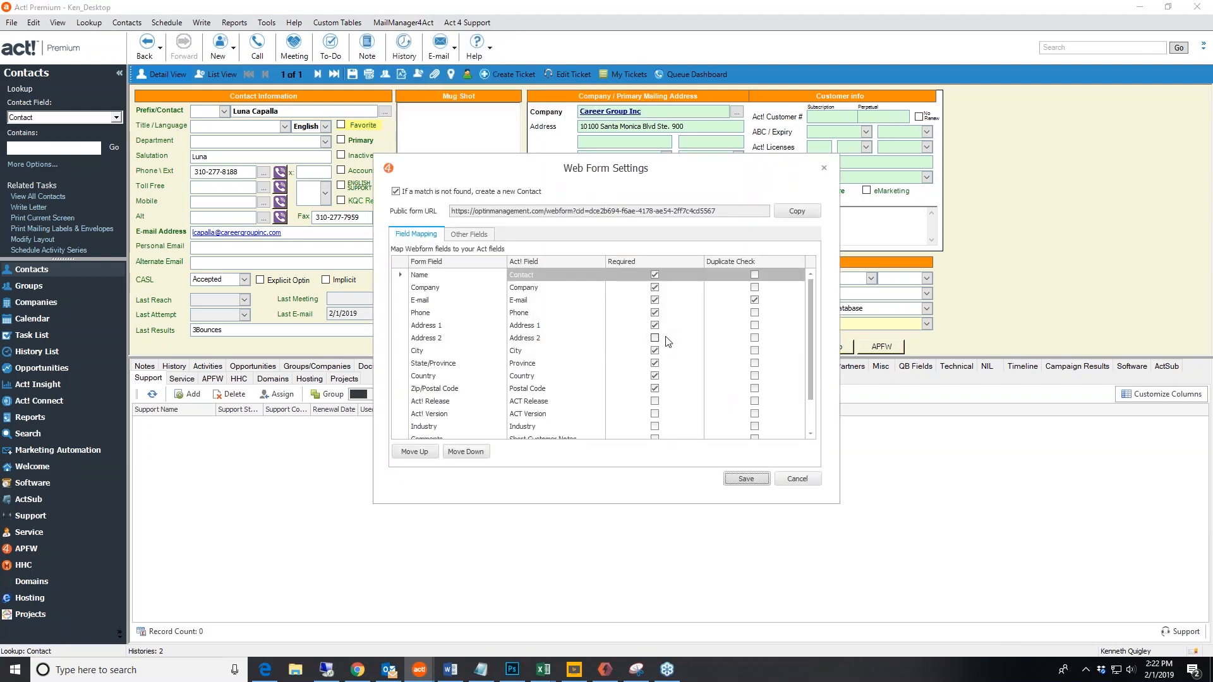
scroll(464, 319, "down", 1)
scroll(465, 319, "up", 1)
scroll(454, 366, "down", 1)
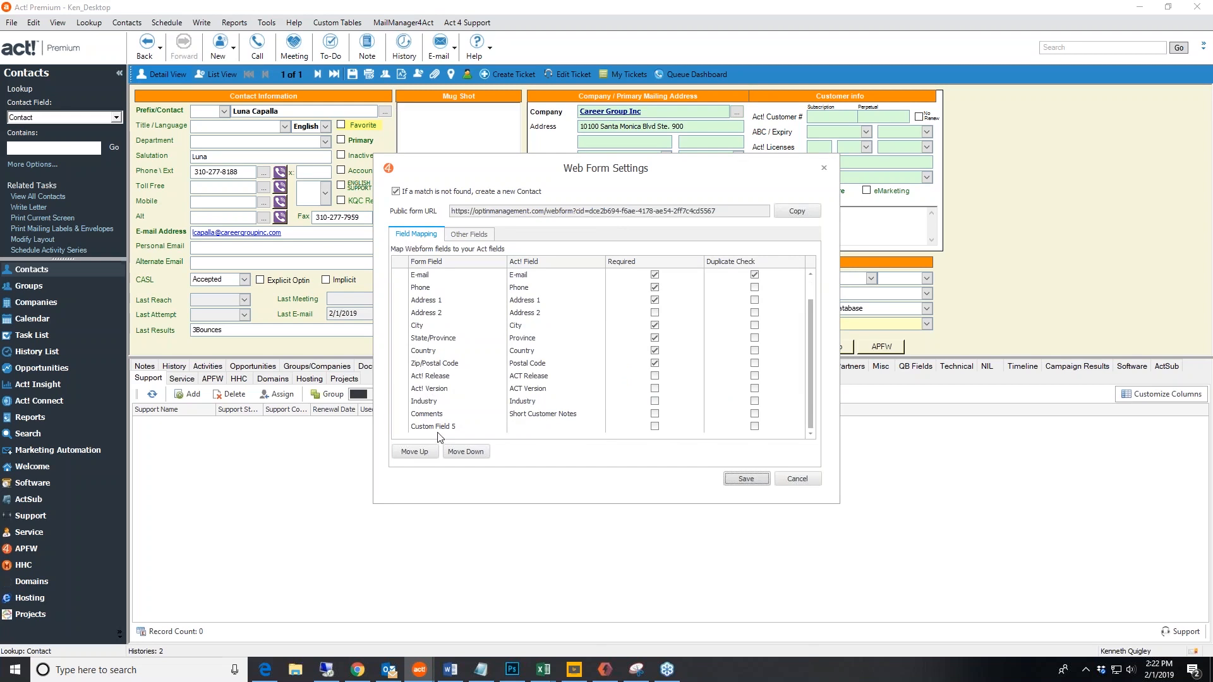
left_click(473, 235)
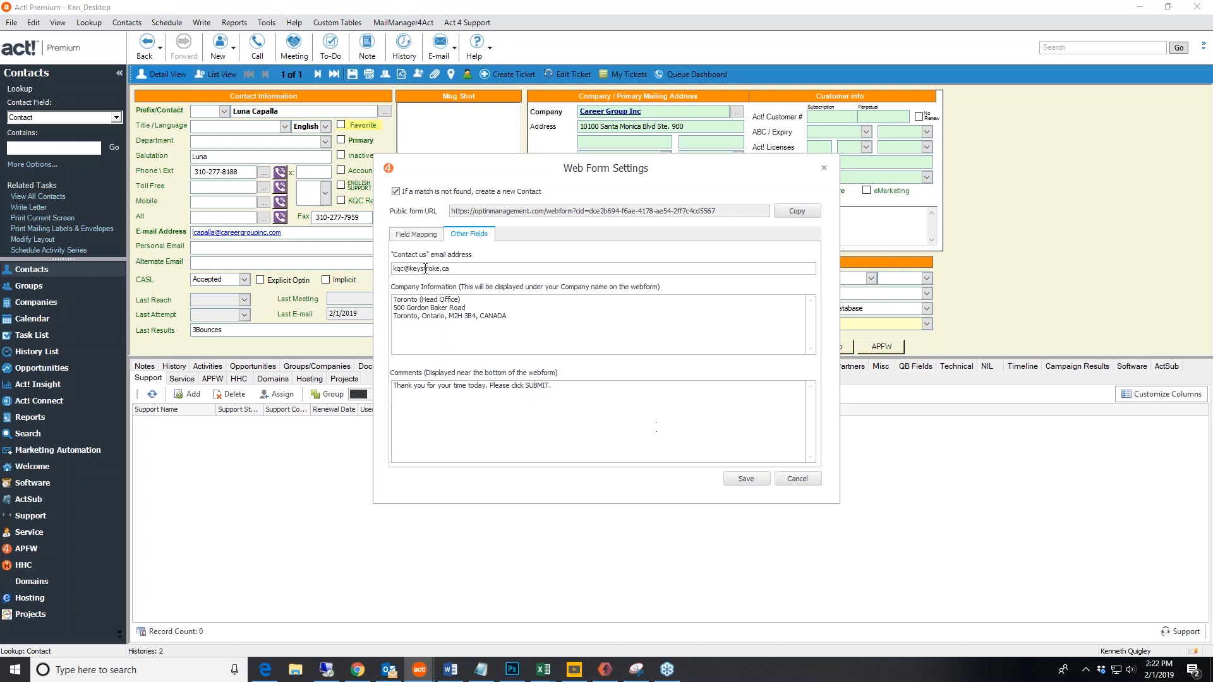
left_click(417, 235)
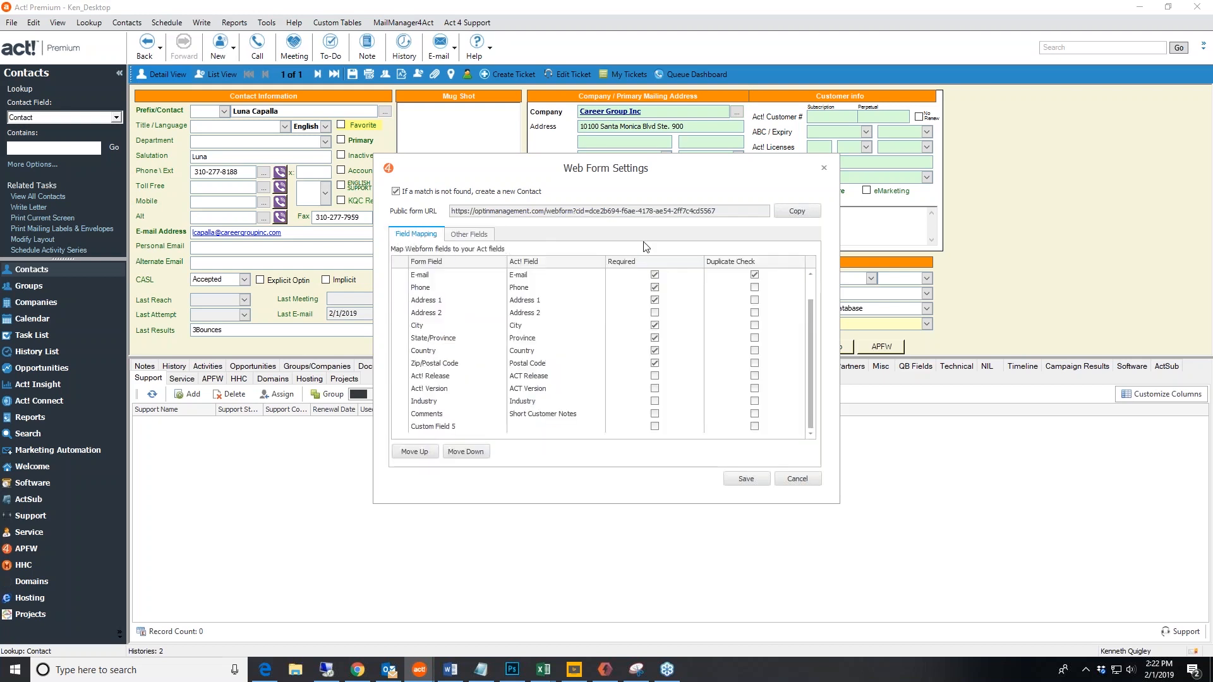
- Copy the public form URL, open it in a new Edge tab, and review the webform through to its closing comments
left_click(795, 212)
left_click(266, 671)
left_click(305, 11)
key("ctrl+v")
key("Return")
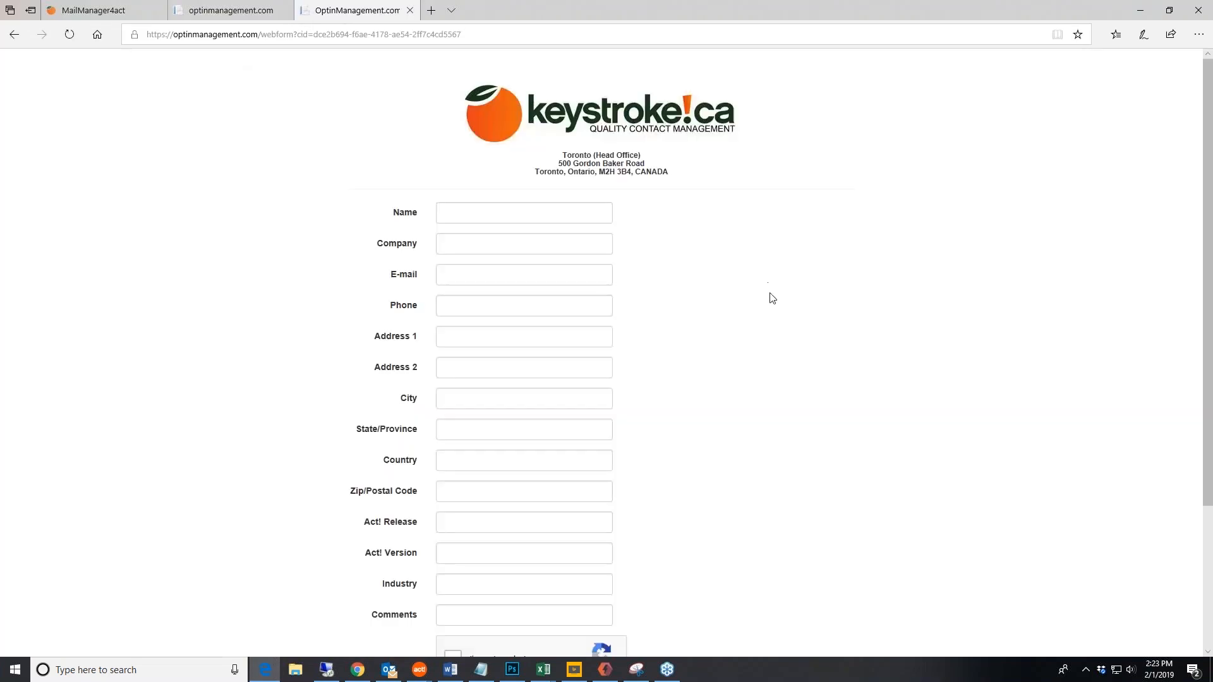
scroll(771, 297, "down", 3)
scroll(734, 485, "down", 1)
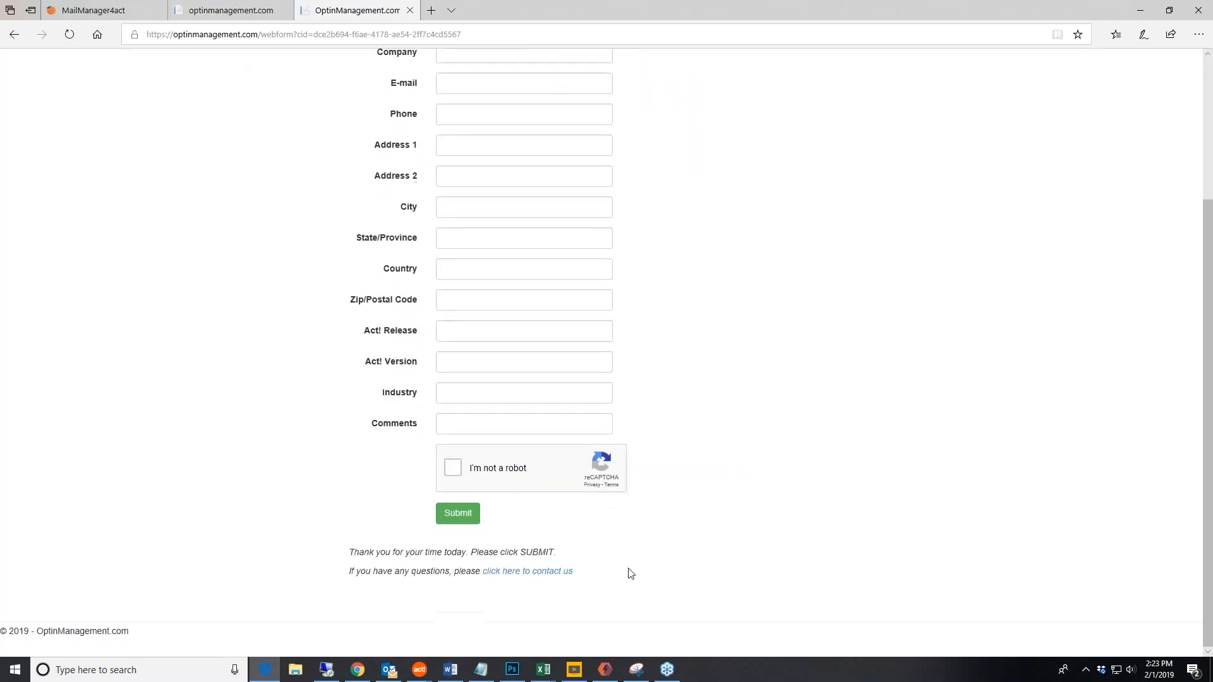
- Review the public webform's fields from the company header down to the robot check and submission area
scroll(794, 515, "up", 3)
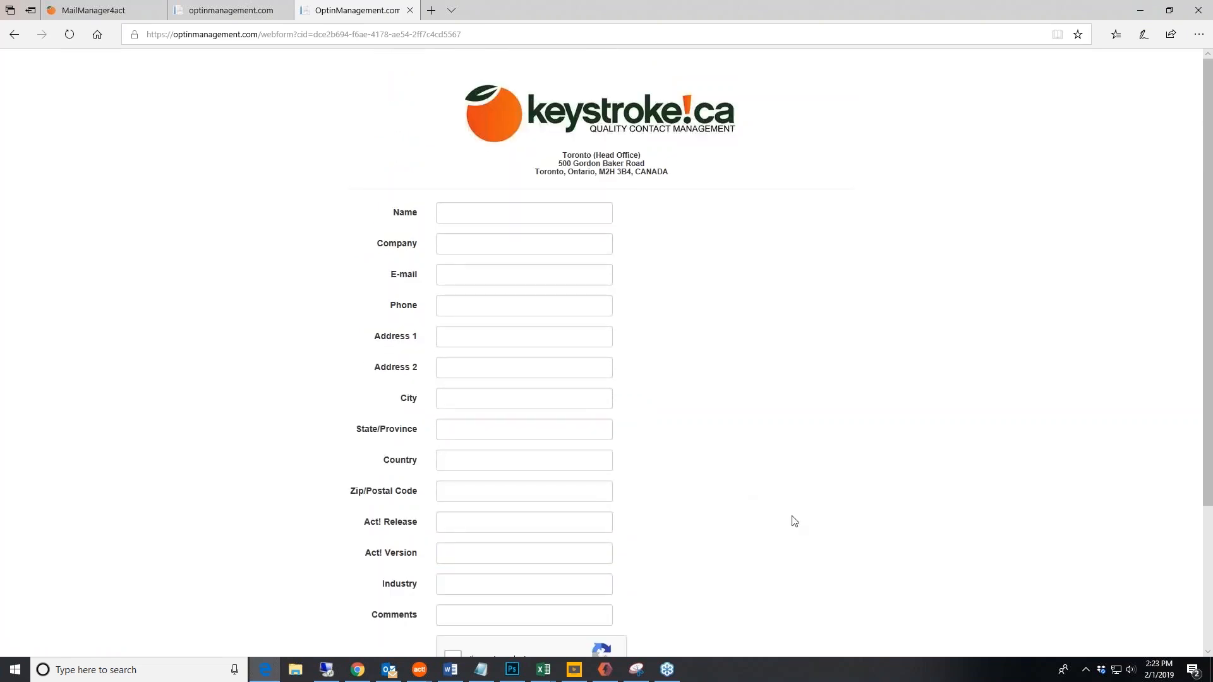
scroll(794, 522, "down", 2)
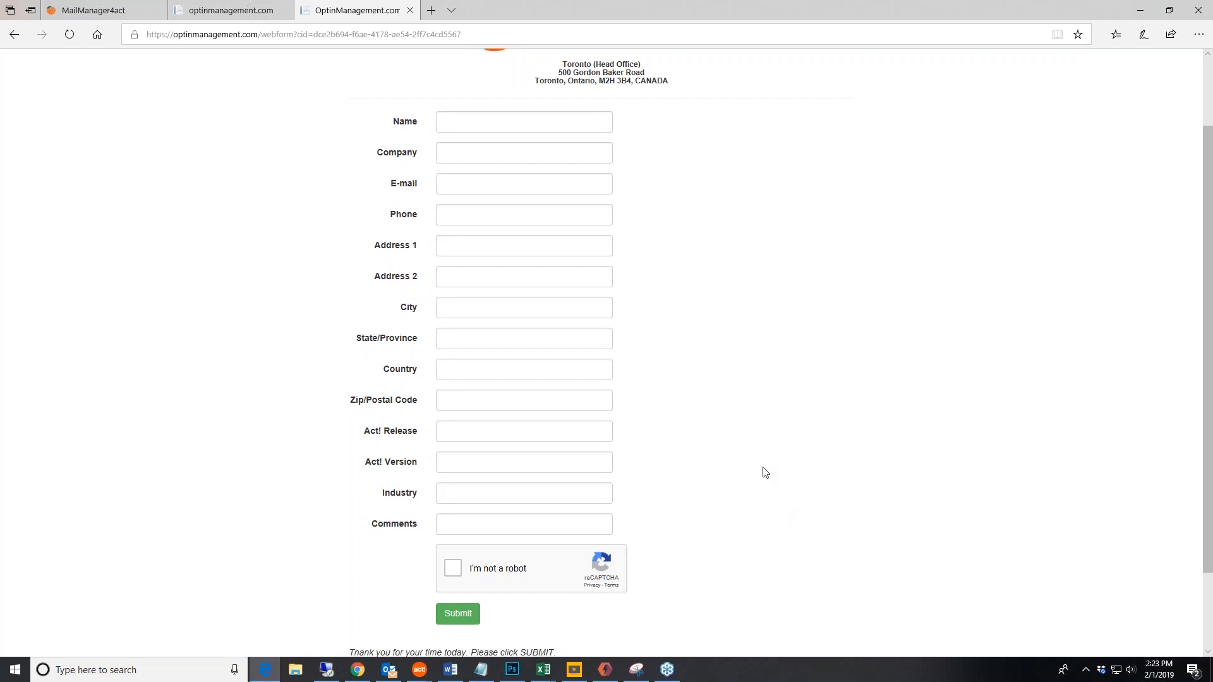
scroll(761, 477, "down", 1)
scroll(759, 455, "up", 2)
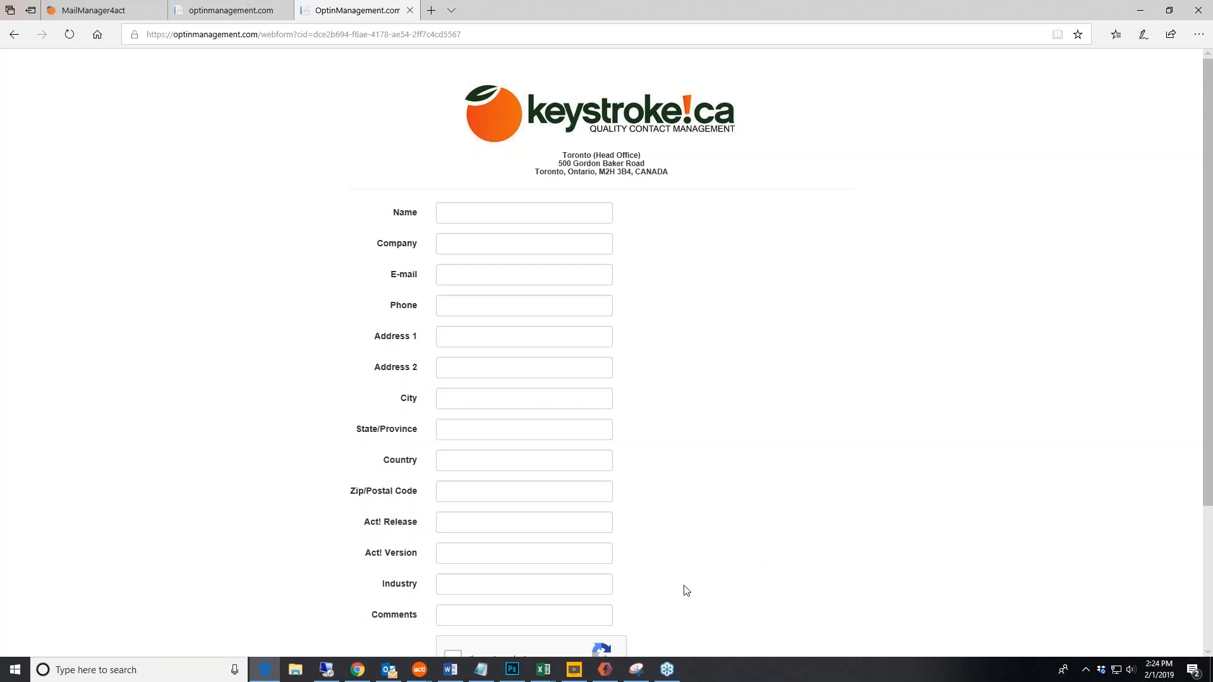
- Switch back to Act! and close the Web Form Settings
mouse_move(420, 669)
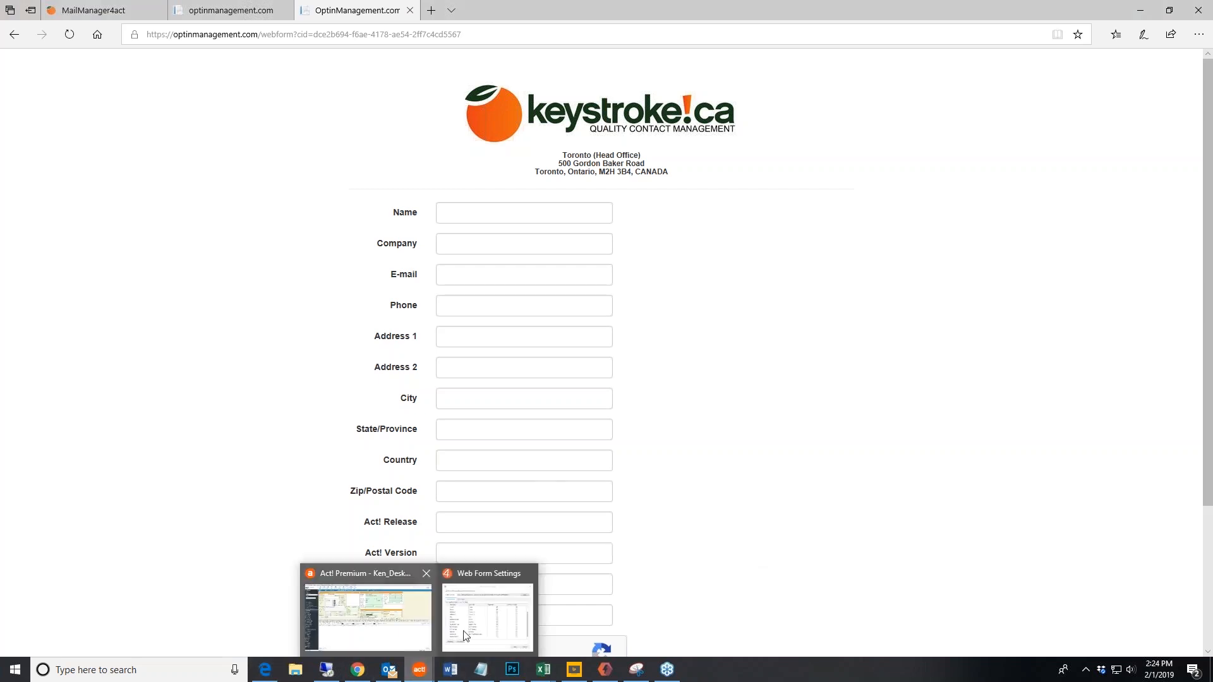
left_click(465, 635)
left_click(797, 482)
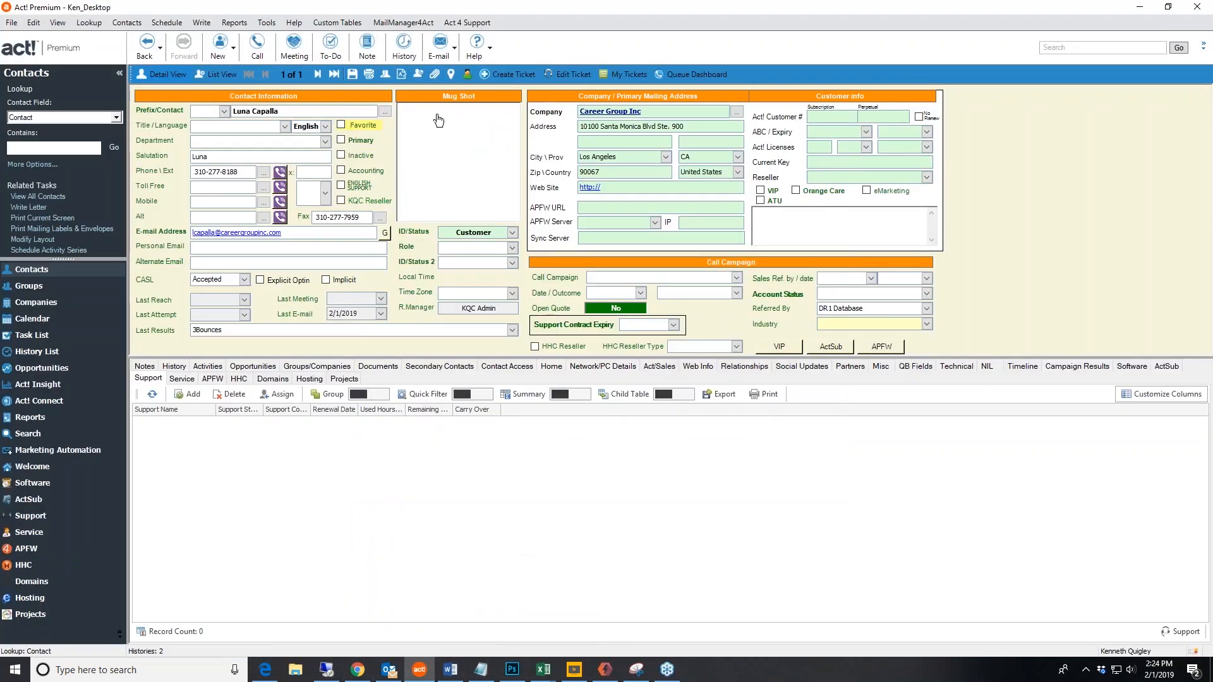
left_click(403, 22)
mouse_move(443, 120)
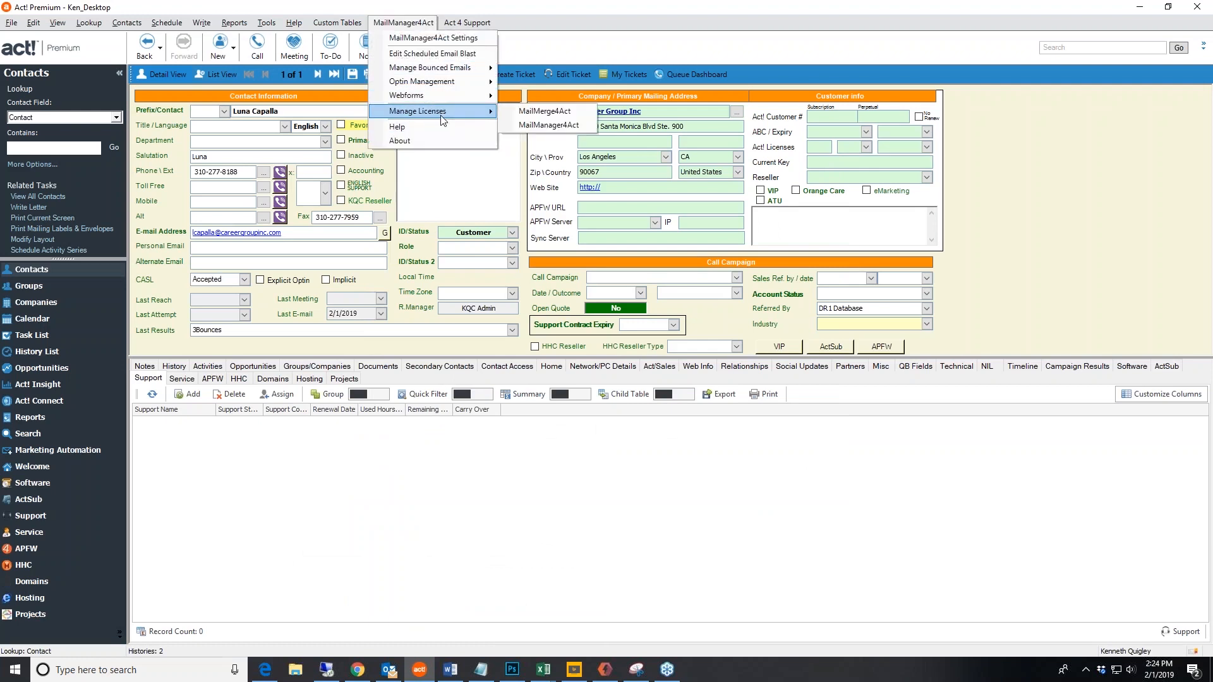
left_click(164, 199)
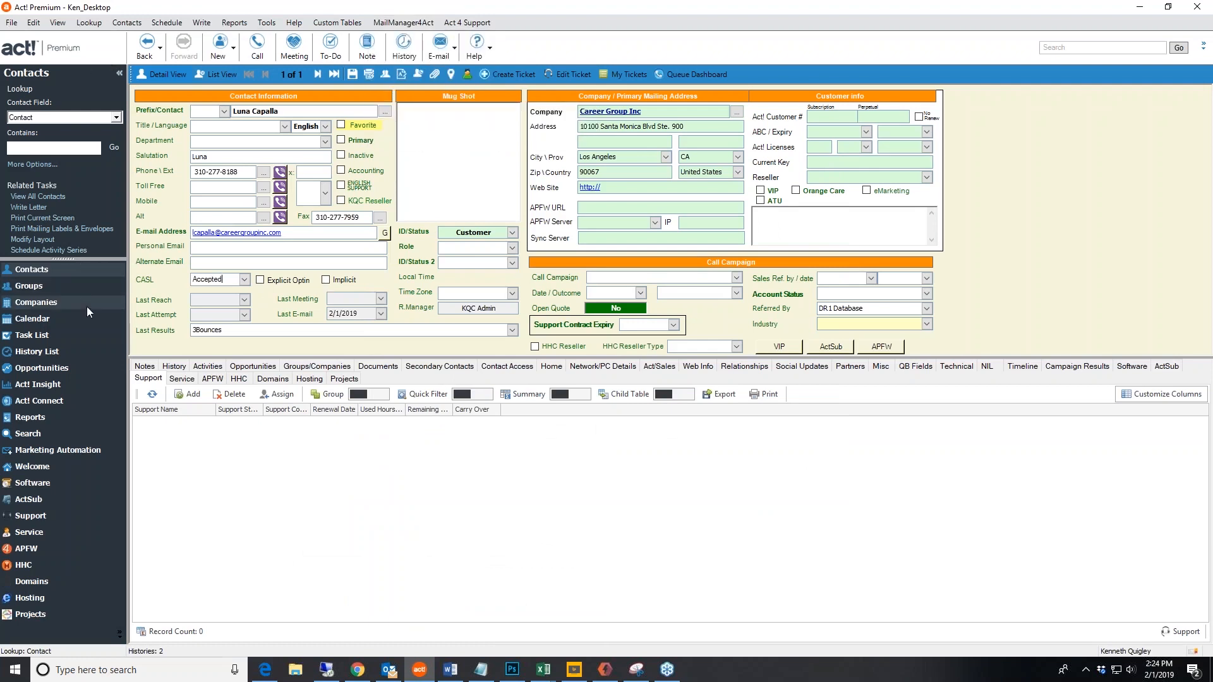
- Create a contact lookup from the group !!Keystroke Test Group
left_click(58, 285)
right_click(191, 103)
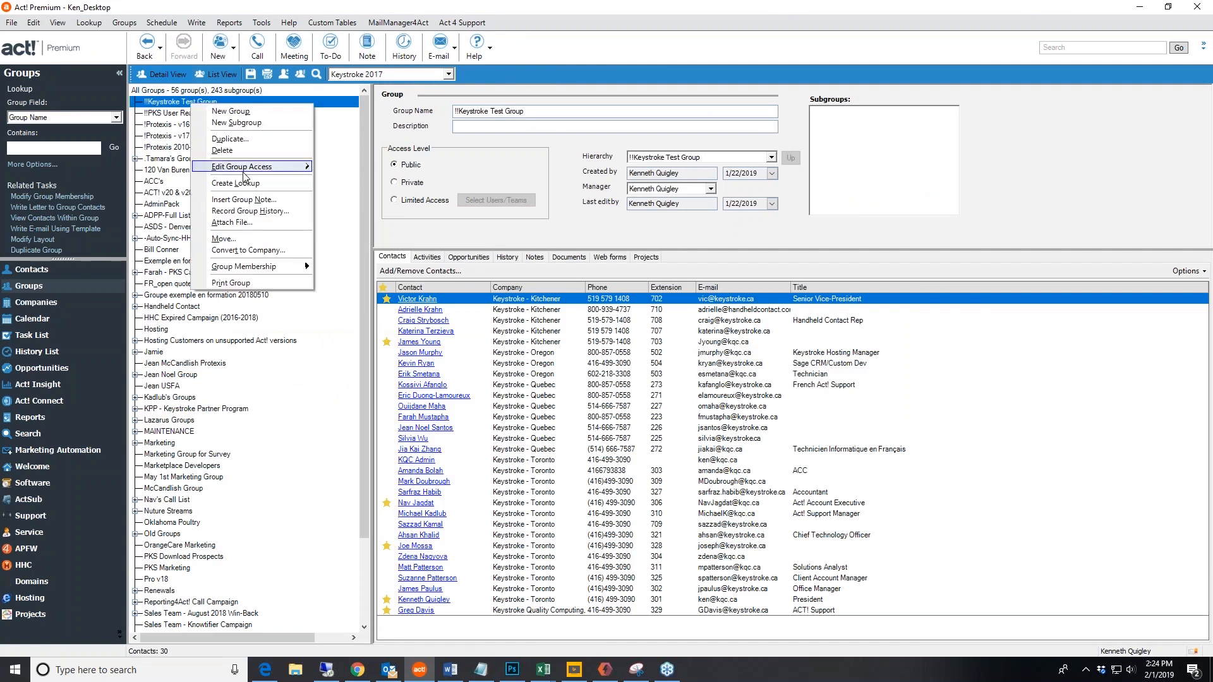
left_click(245, 181)
- Examine the MailManager4Act merge, stationery and template options available for writing to the listed contacts
left_click(204, 24)
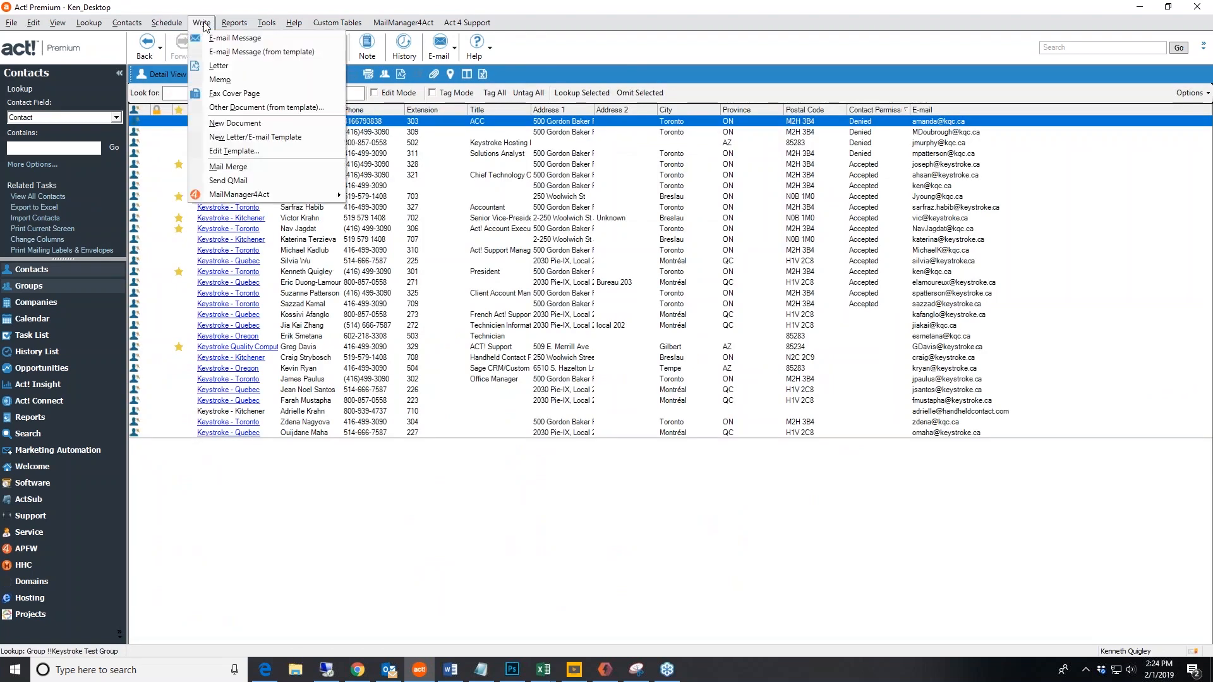
mouse_move(247, 199)
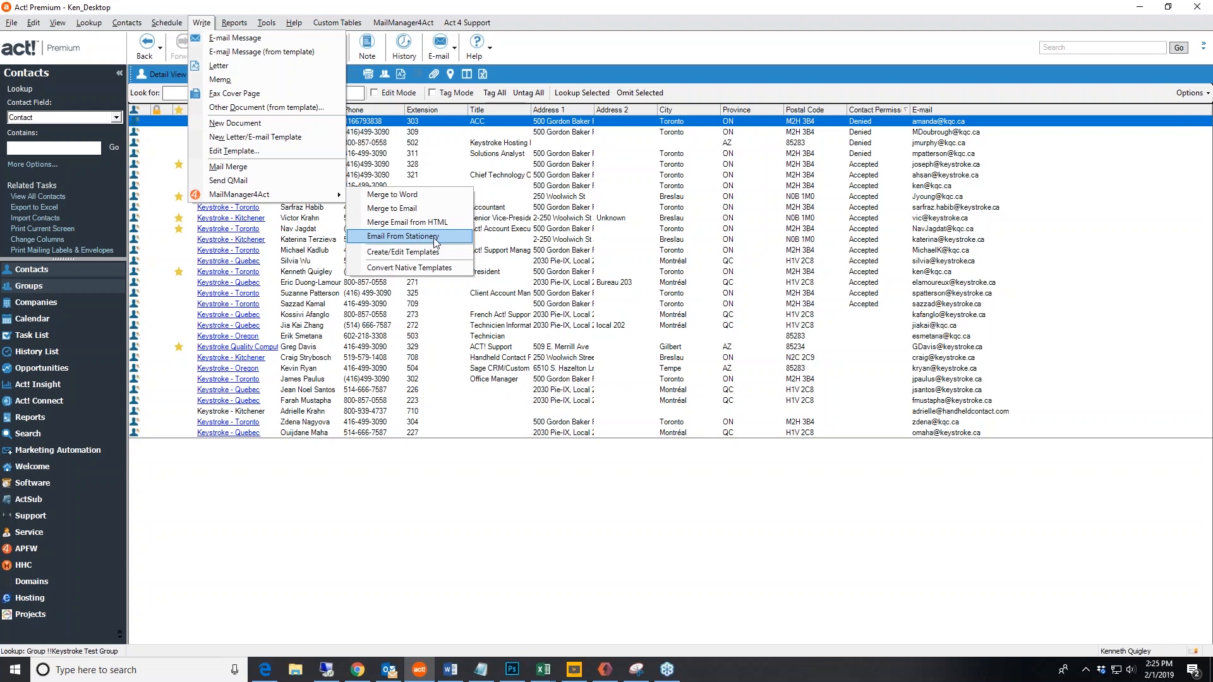
left_click(624, 253)
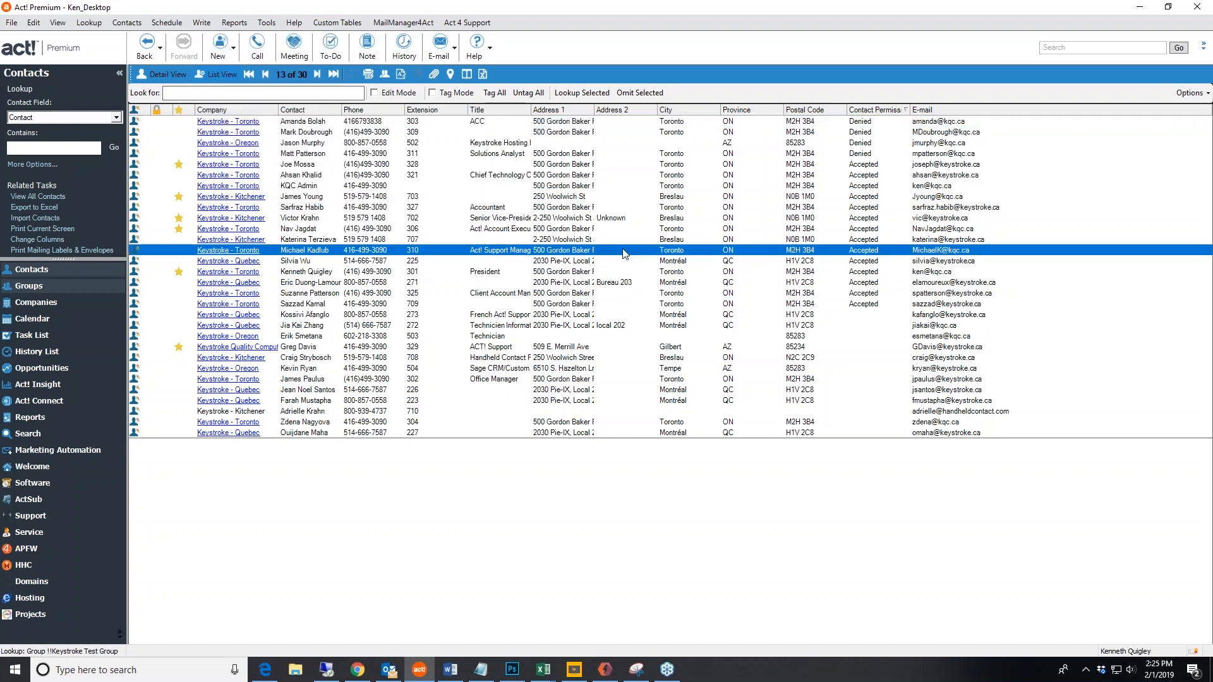
left_click(452, 338)
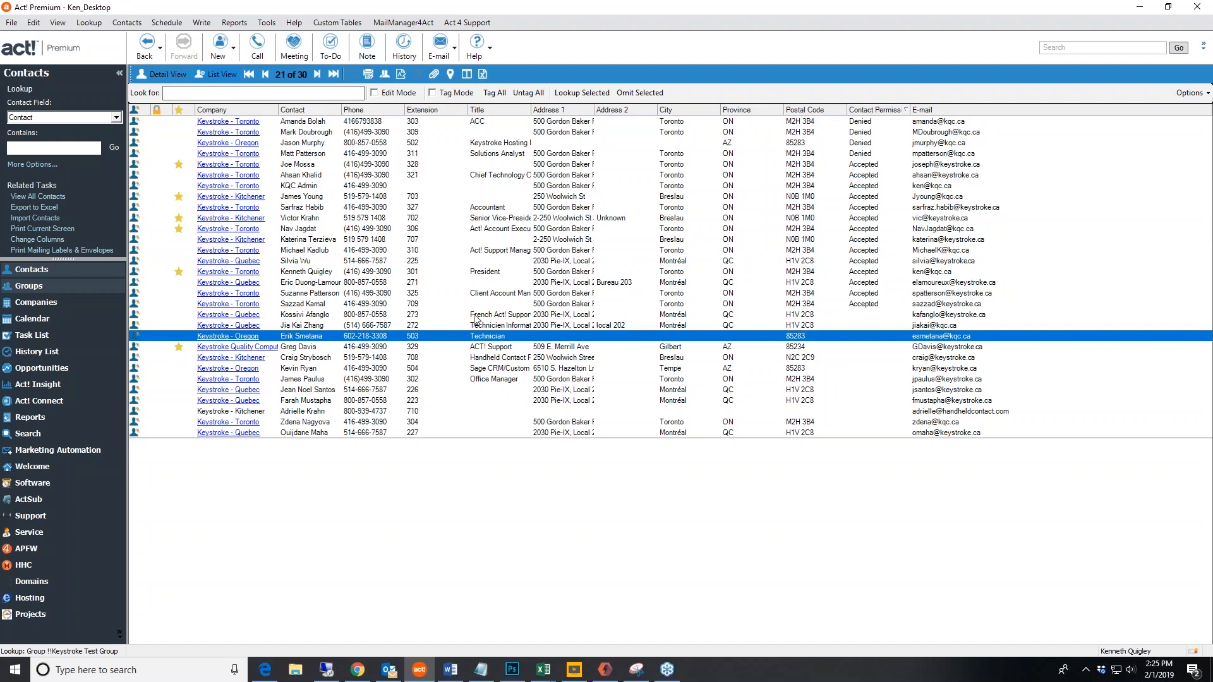
left_click(474, 317)
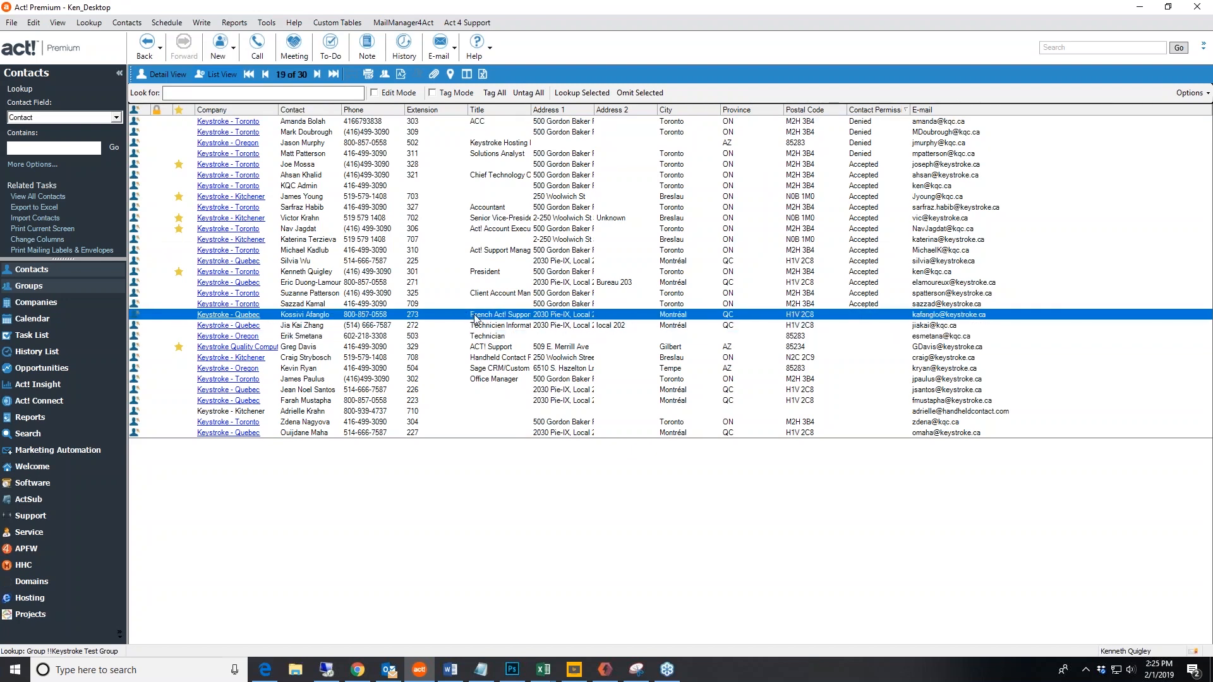
- Start a MailManager4Act Email From Stationery for the Current Lookup, with the mail blast type Send Now
left_click(210, 23)
mouse_move(297, 134)
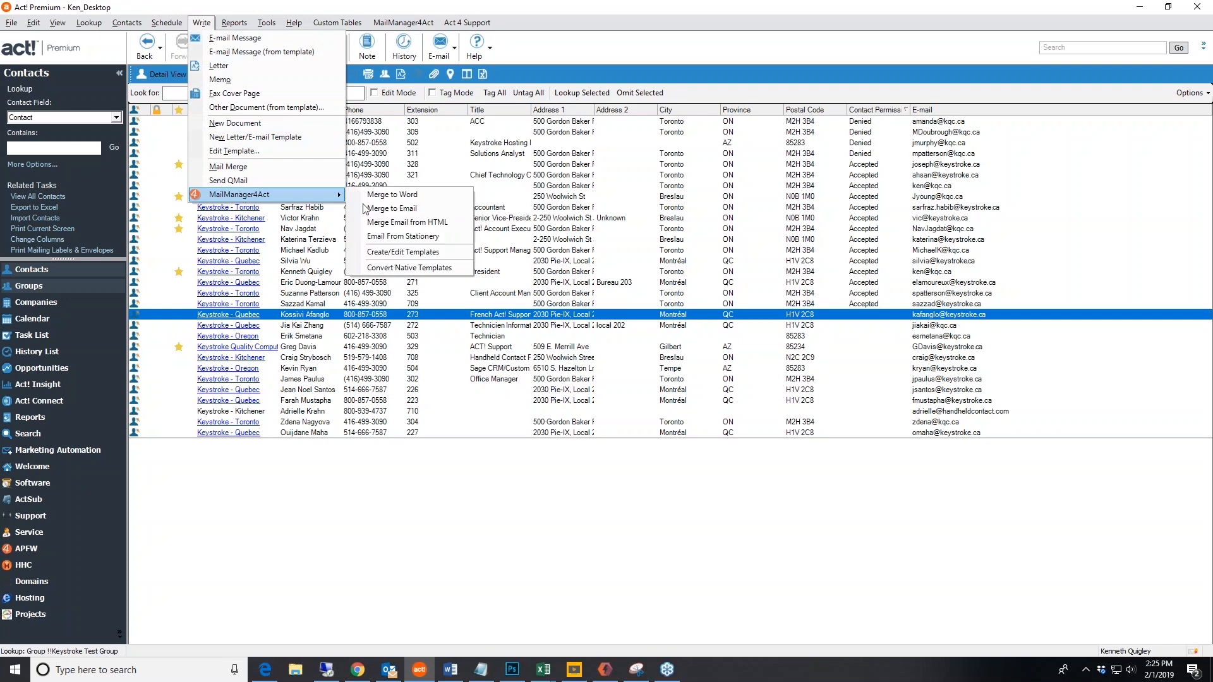
left_click(423, 243)
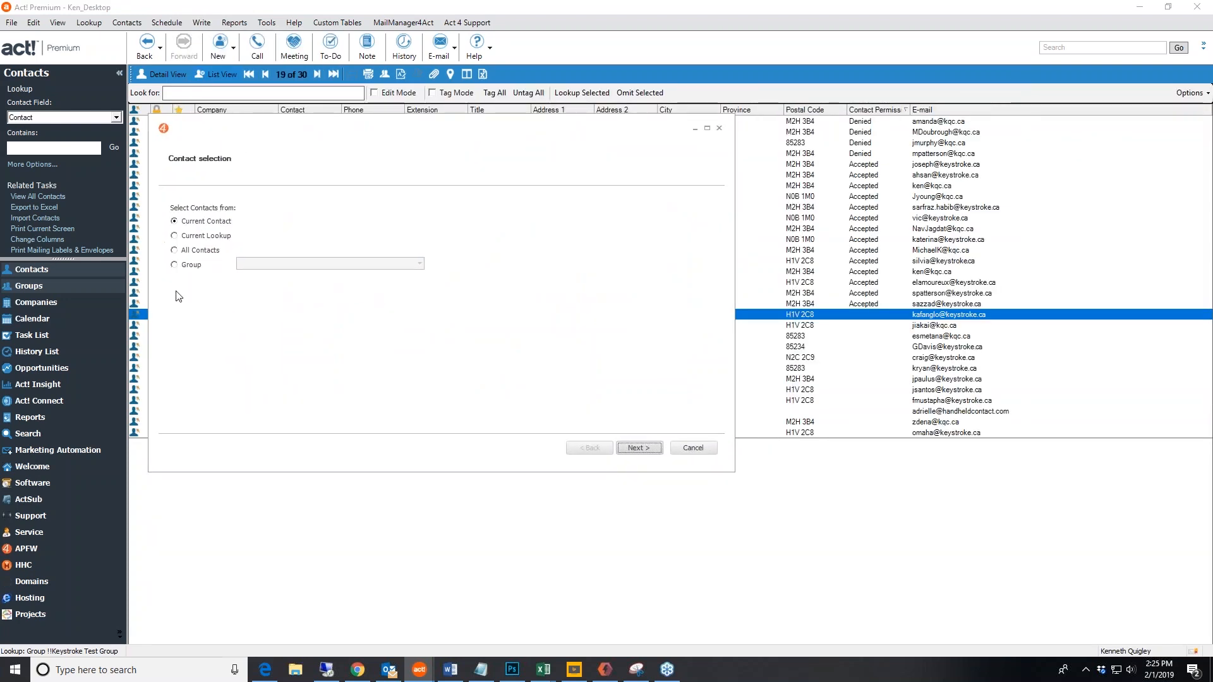
left_click(175, 236)
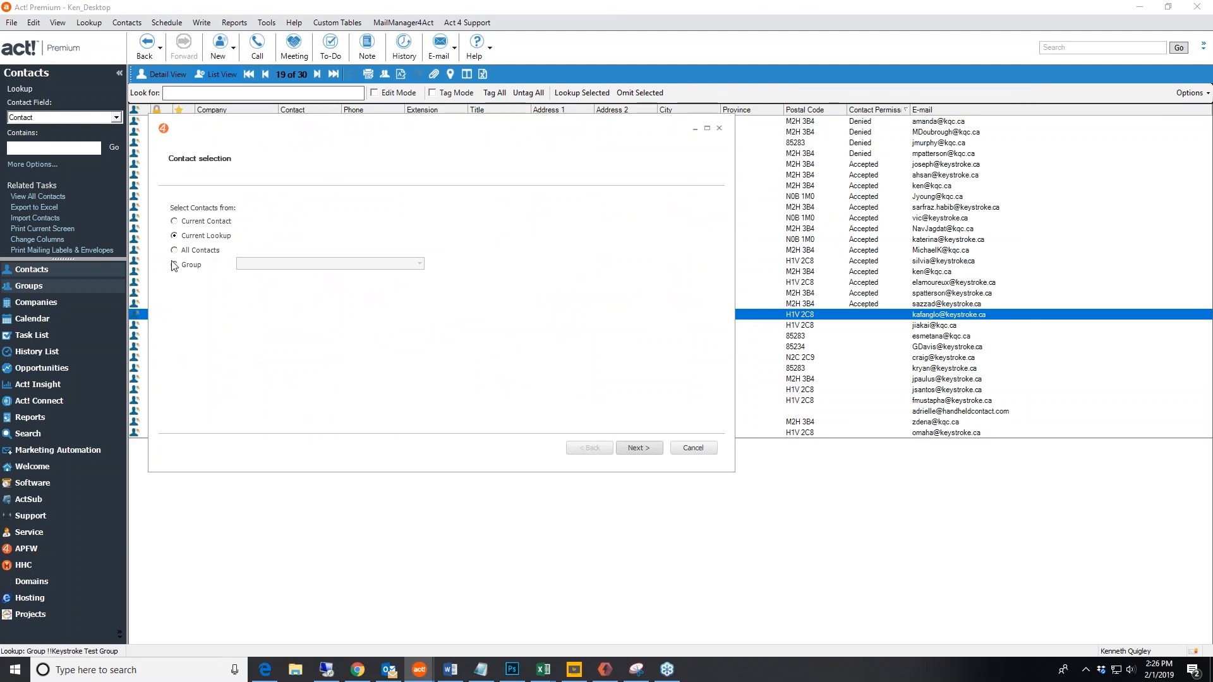
left_click(639, 449)
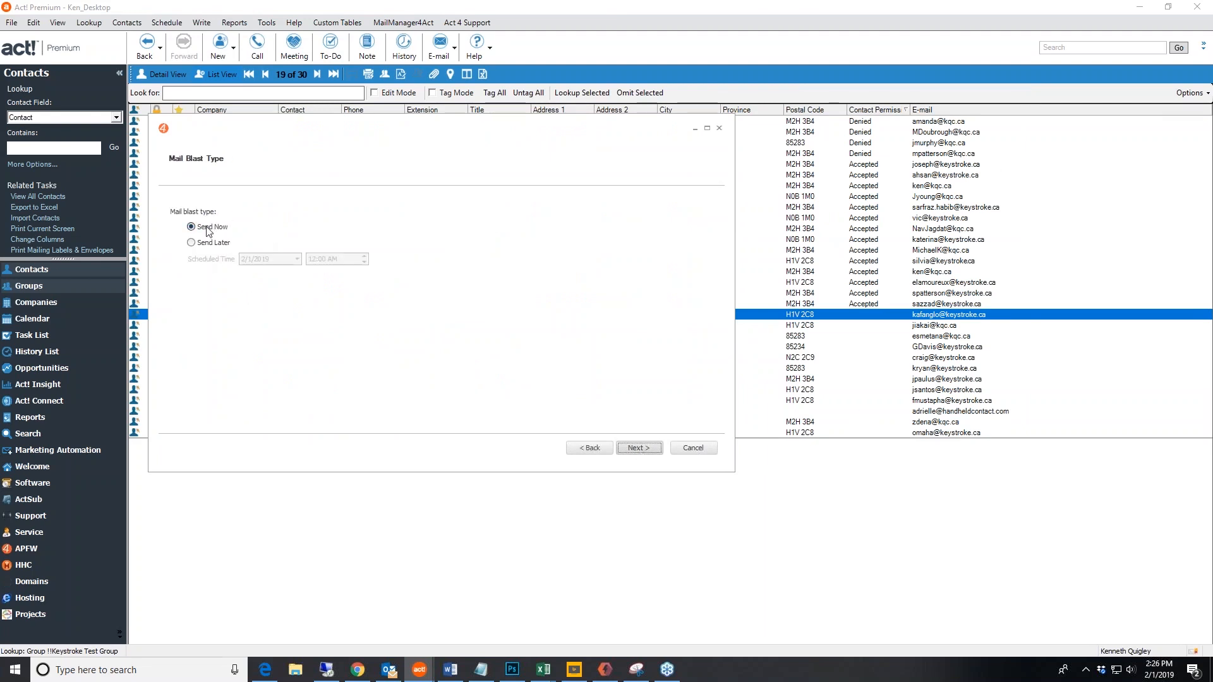
left_click(650, 450)
- Set the email subject to "Hey <CONTACT:SALUTATION>, this is a test", inserting the contact's salutation as a merge field
left_click(276, 225)
type("Hey")
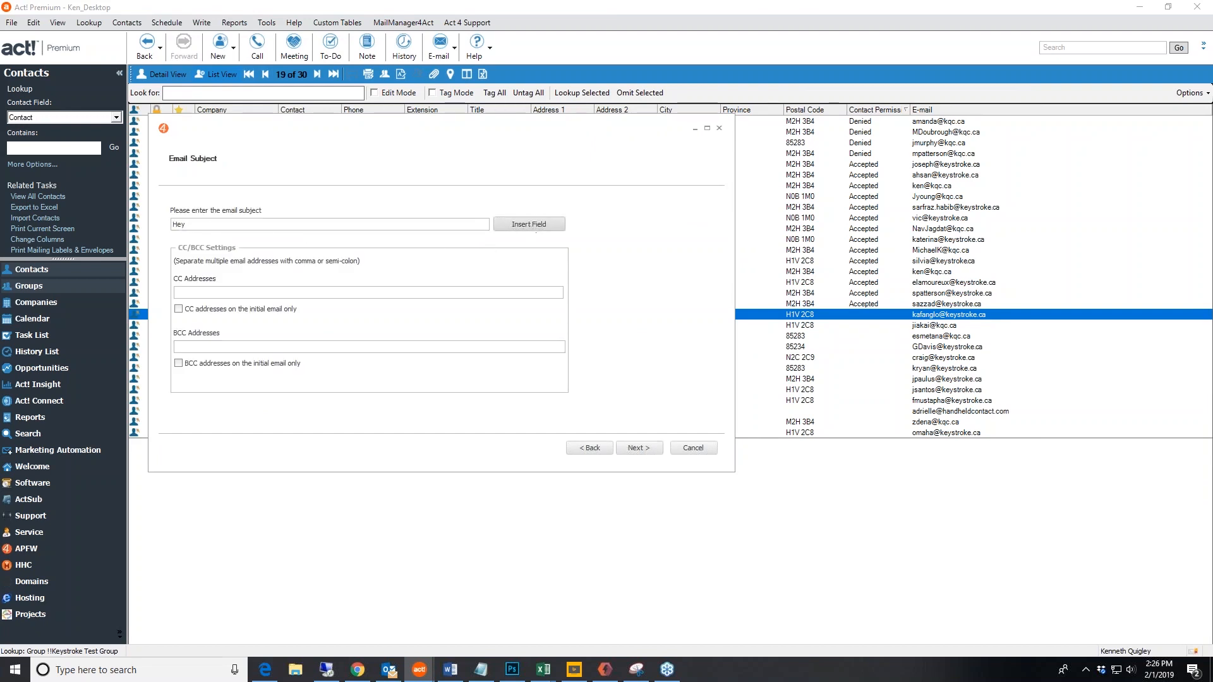
left_click(529, 225)
left_click(606, 237)
key("s")
scroll(620, 313, "down", 3)
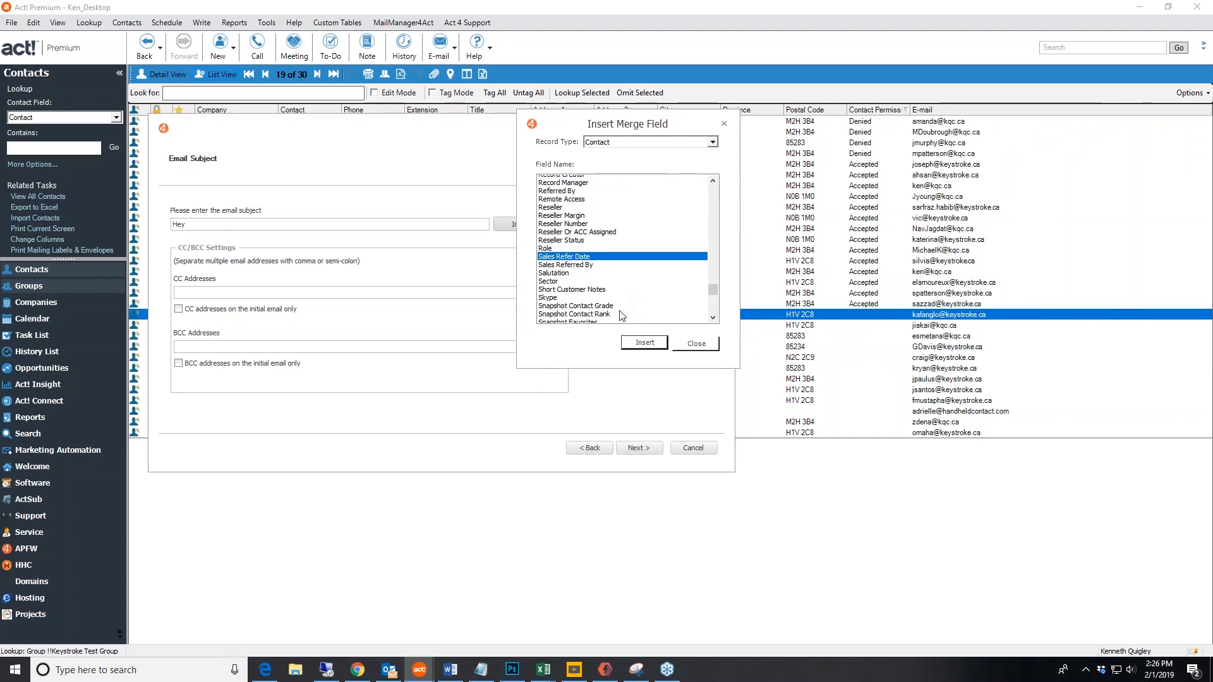
left_click(576, 263)
left_click(644, 343)
left_click(697, 344)
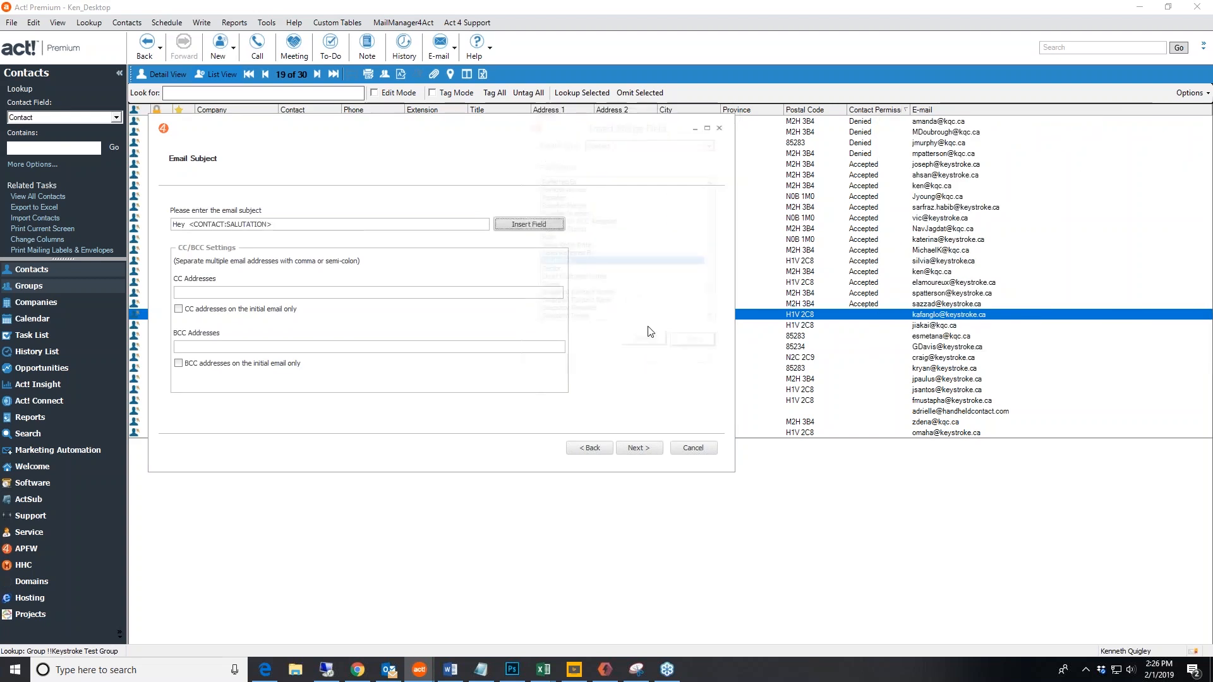
left_click(291, 228)
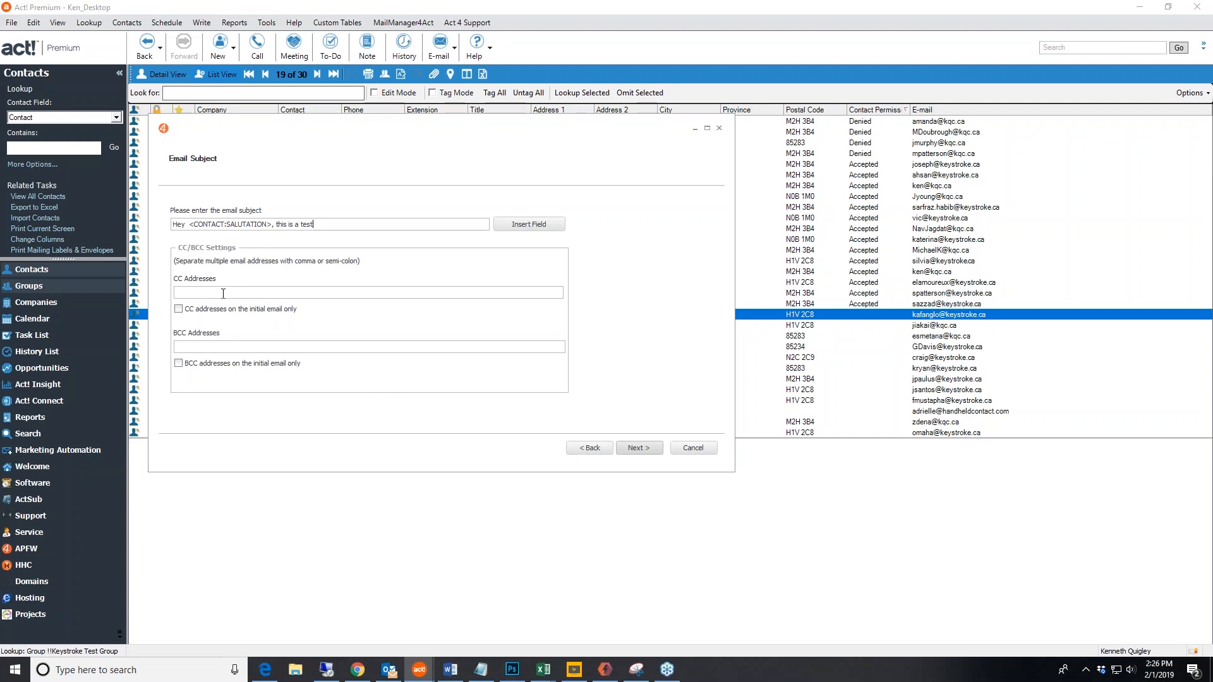
left_click(179, 309)
left_click(189, 309)
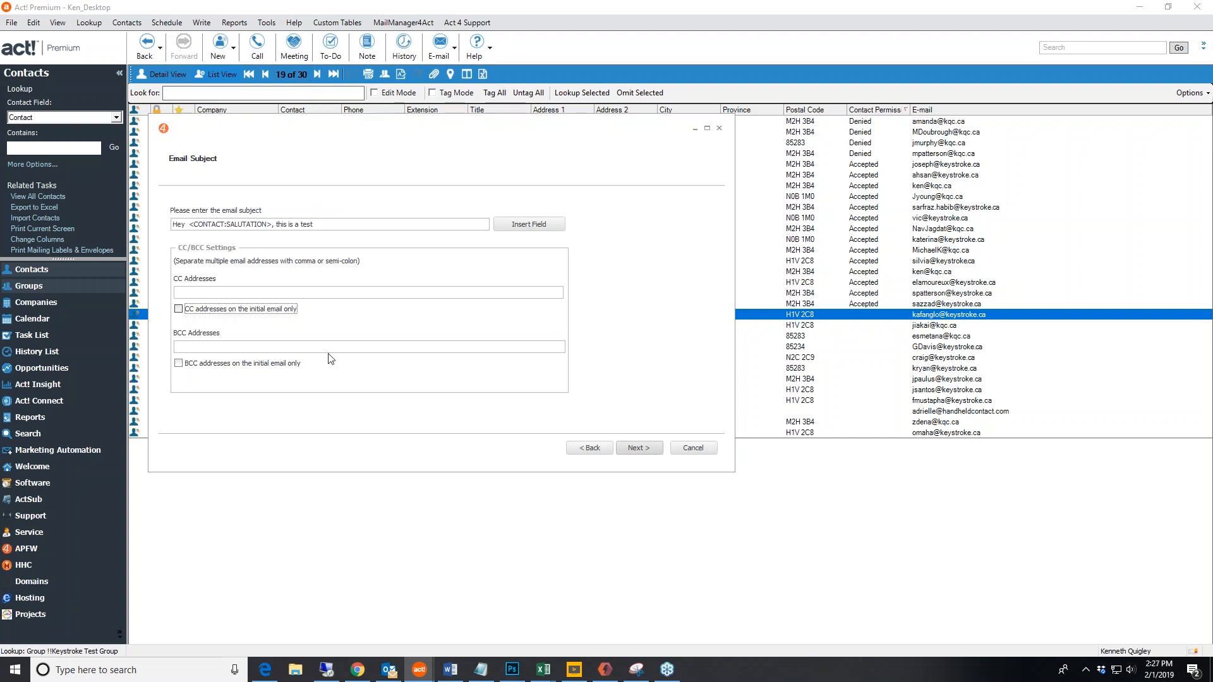
- Proceed to the email delivery settings and change the reply-to address to the company's email address
left_click(638, 448)
left_click(211, 213)
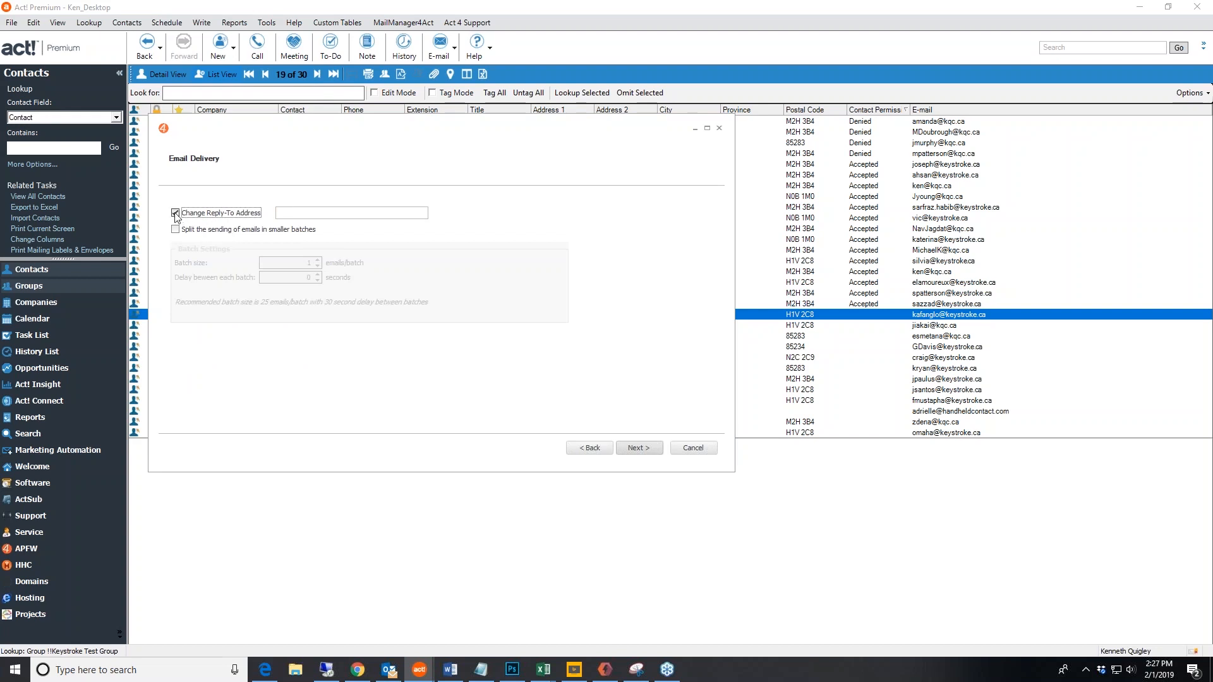
key("Tab")
type("kq")
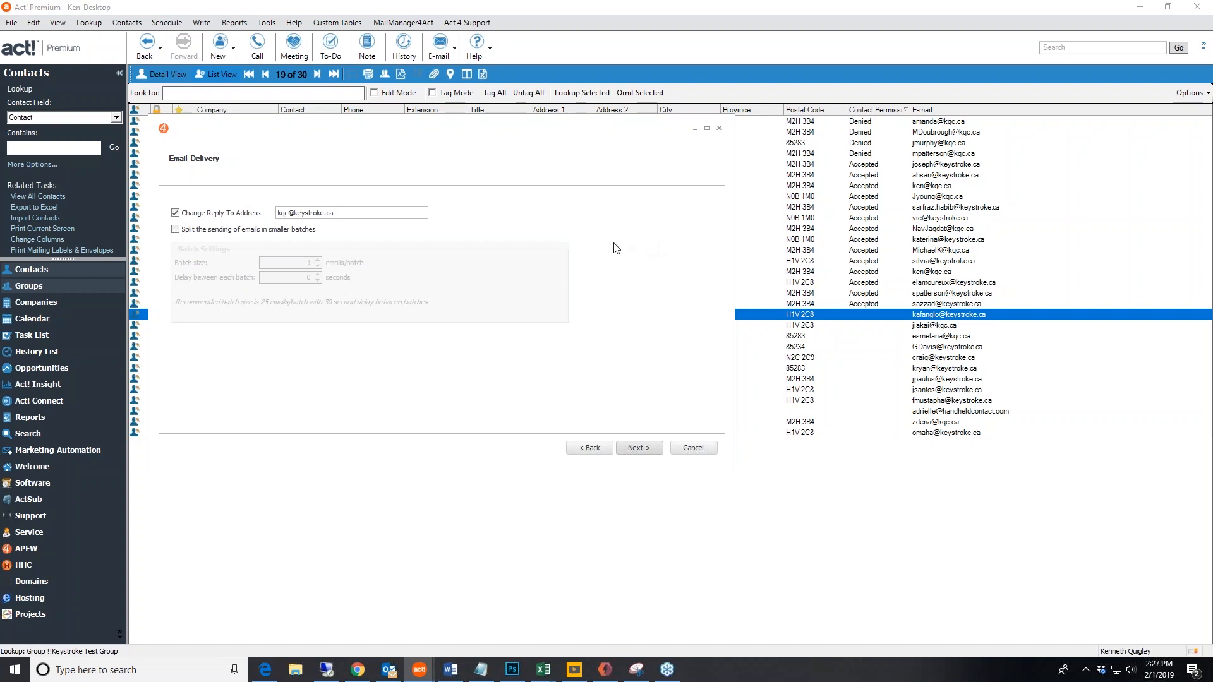
- Split the sending into batches of 25 emails with a delay between batches, and continue without attachments
left_click(176, 230)
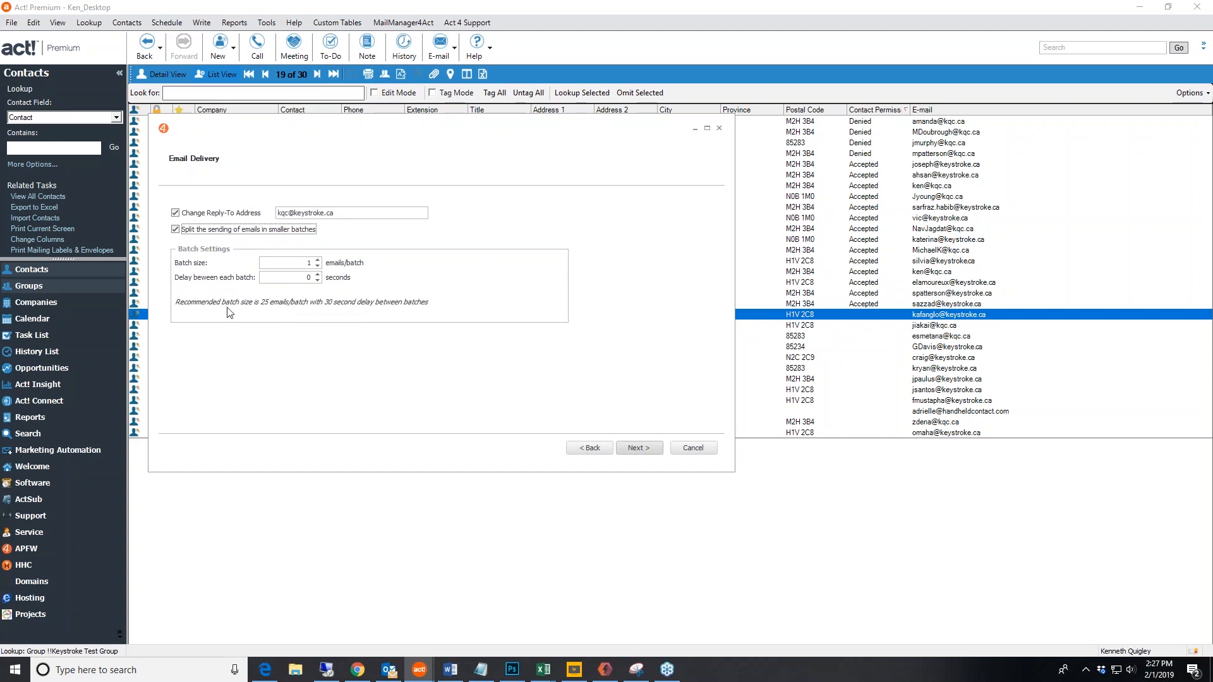
left_click(318, 261)
left_click(318, 260)
left_click(318, 276)
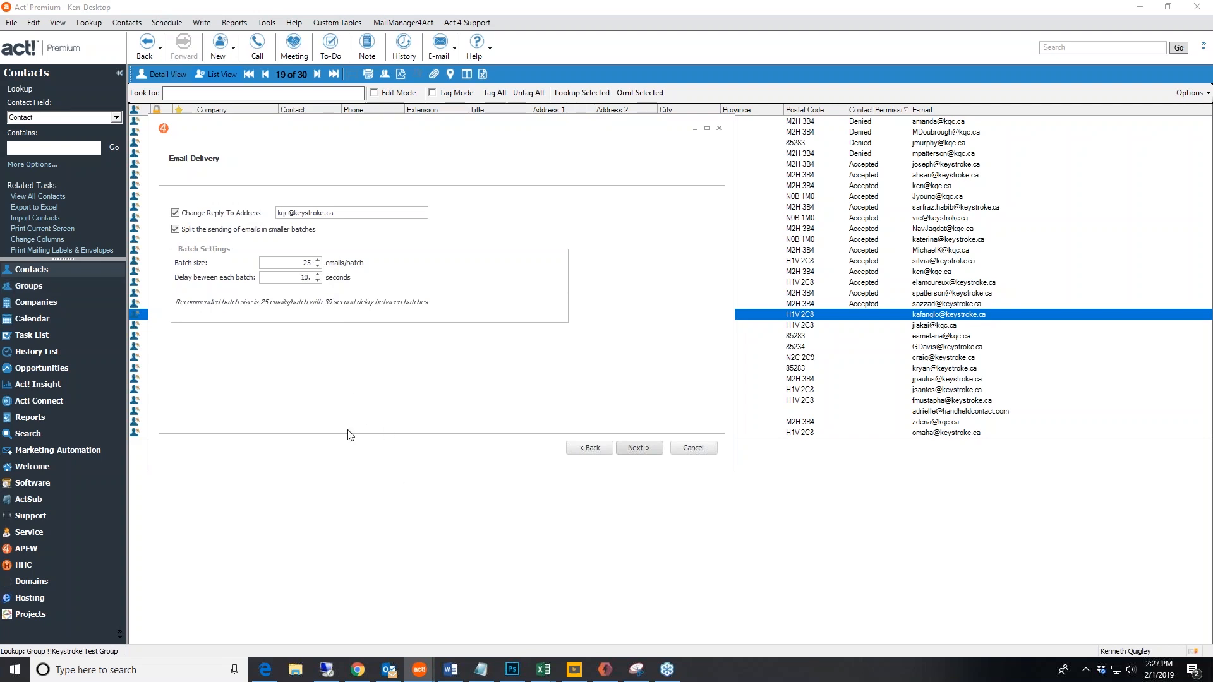
left_click(640, 448)
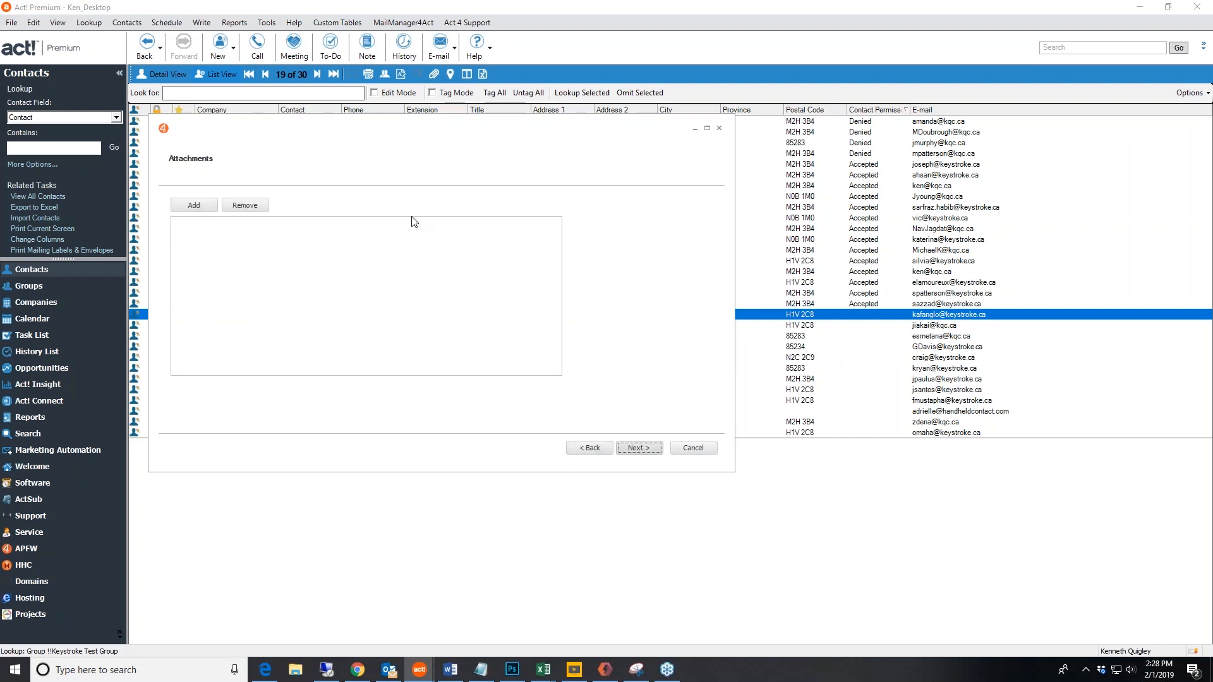
left_click(640, 448)
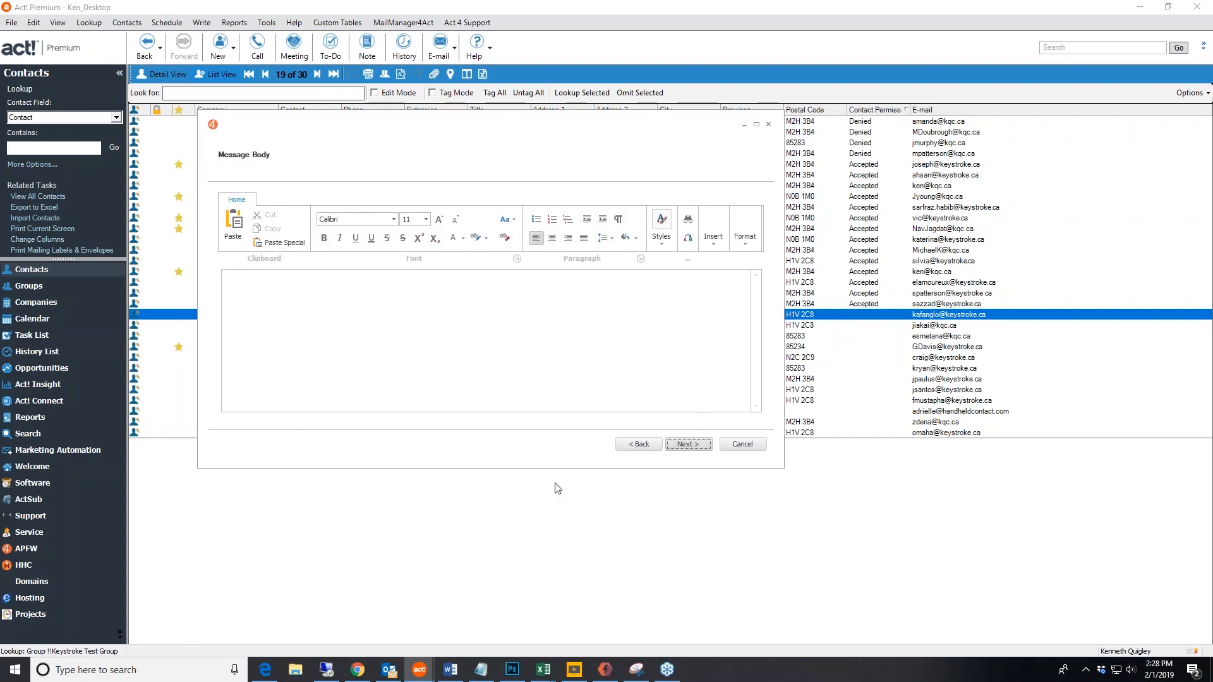
- Enlarge the message window and write "This is a test." in the body, checking the insert and format options
left_click_drag(560, 469, 554, 551)
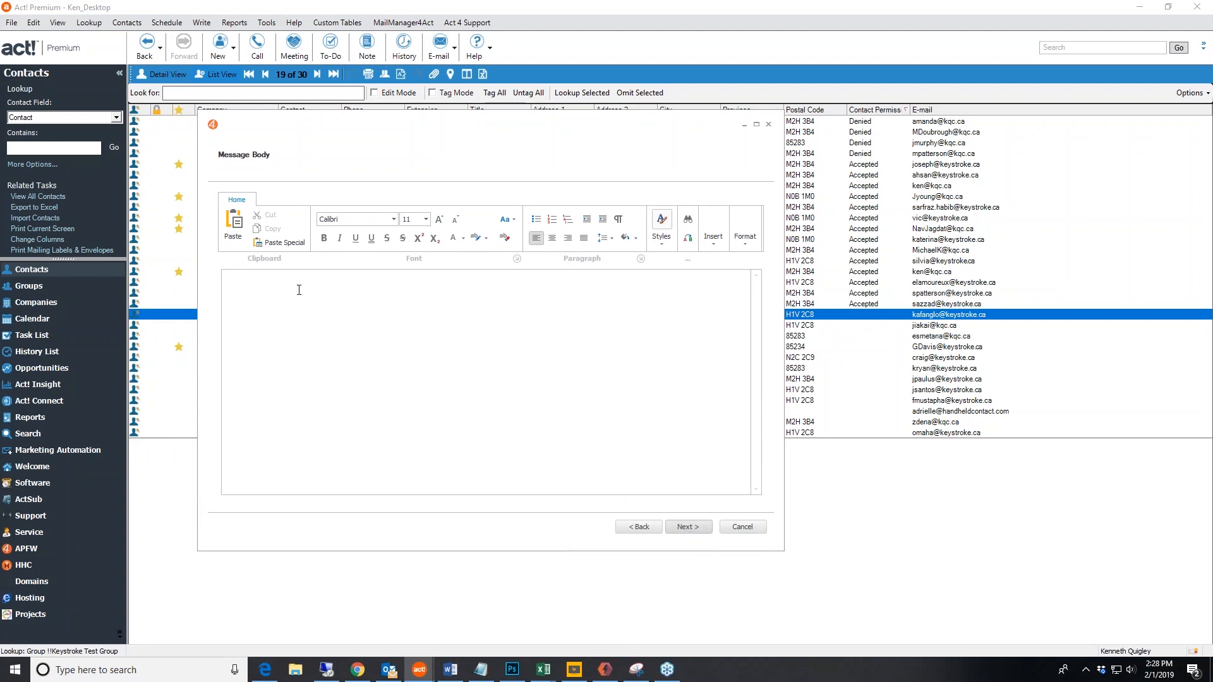
type("a test.")
left_click(716, 236)
left_click(569, 328)
key("Return")
left_click(743, 247)
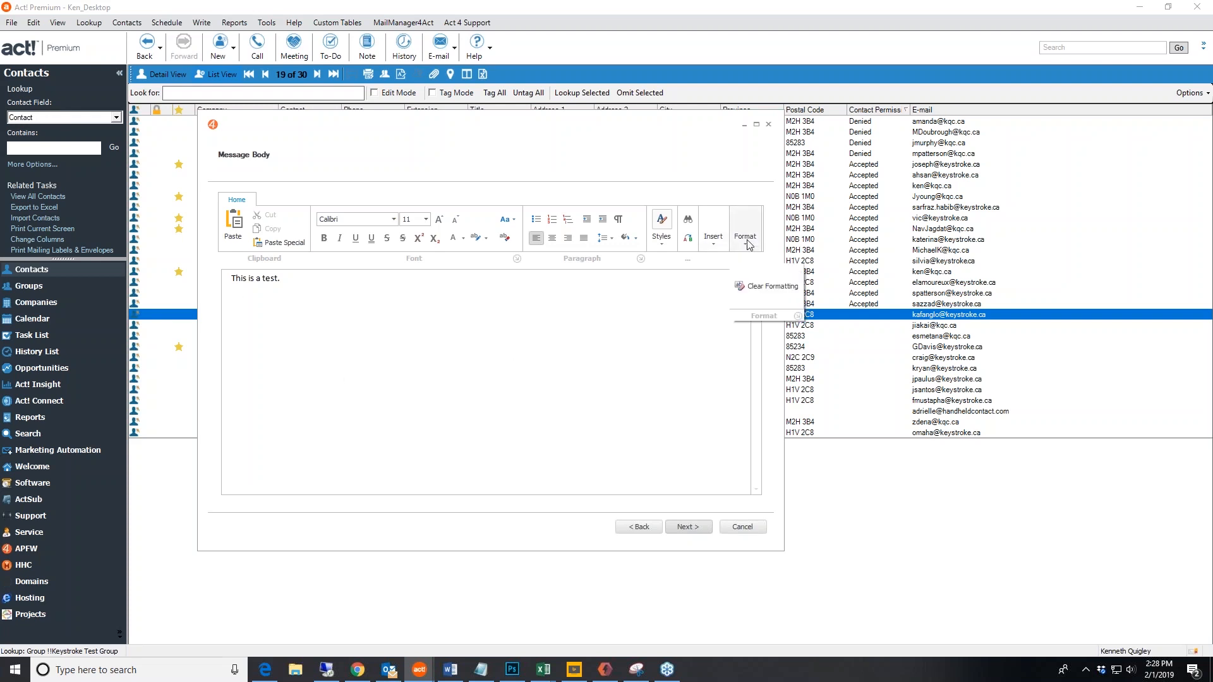
left_click(758, 286)
left_click(655, 381)
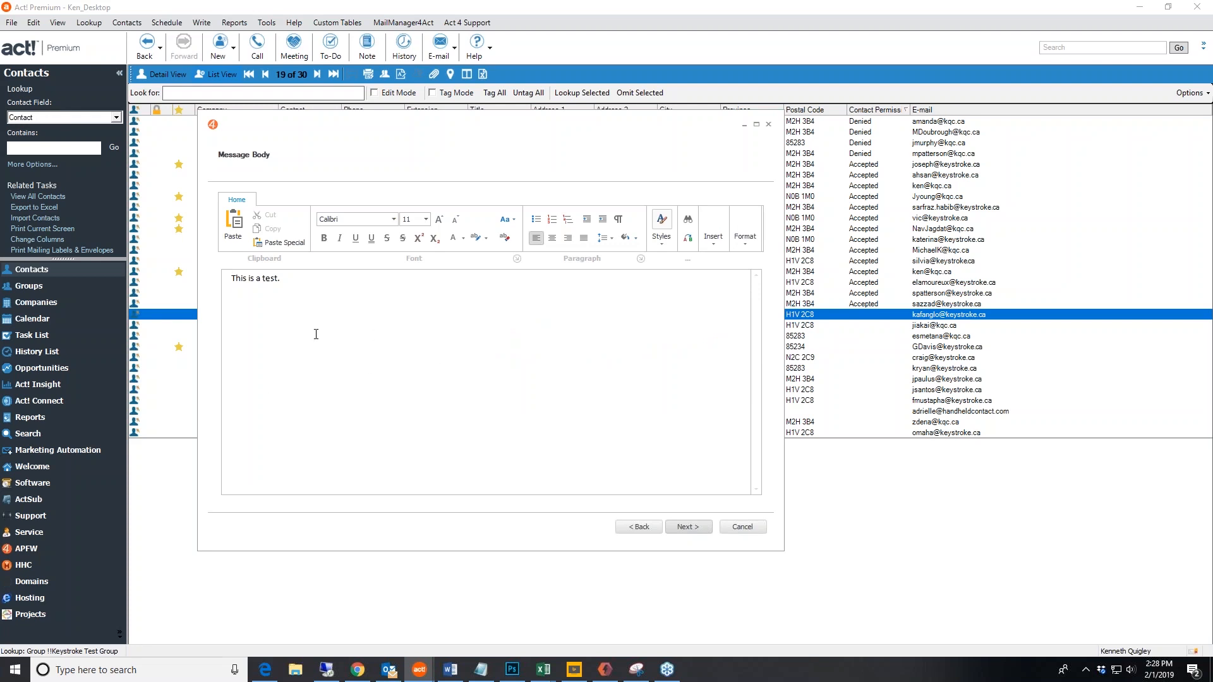
- Make the body line "This is a test." bold with font size 11
left_click(222, 278)
left_click(323, 238)
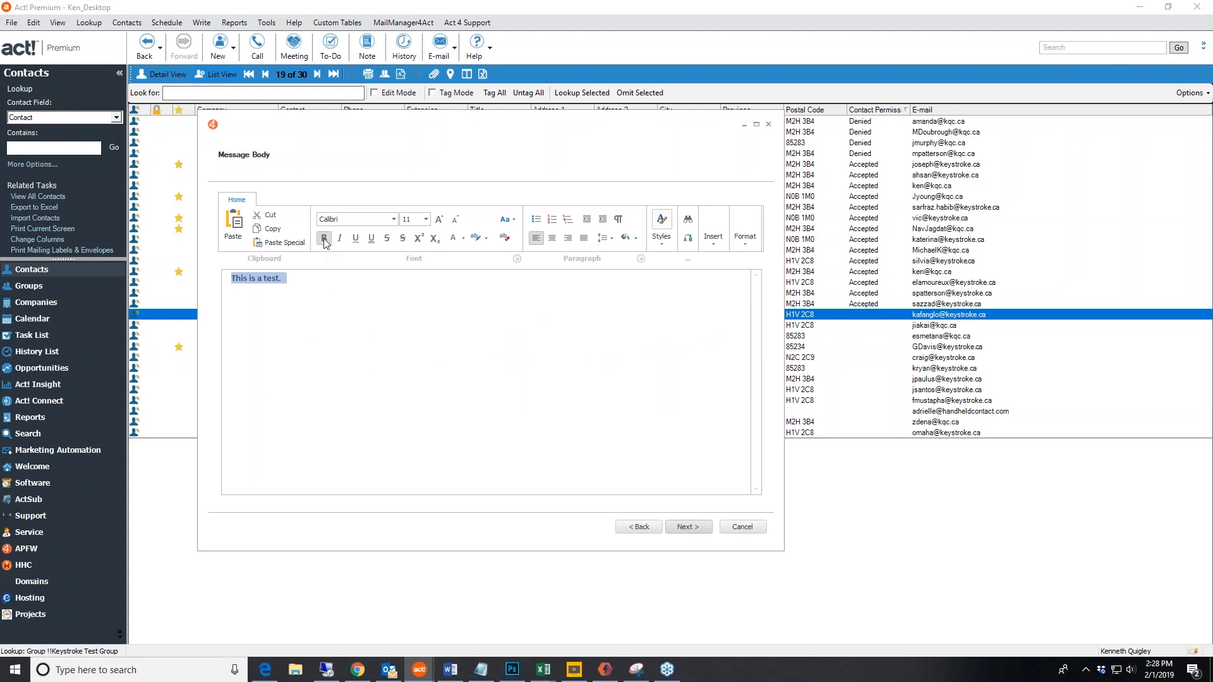
left_click(426, 220)
left_click(416, 260)
- Add a separate line reading "Test" below the first one and format it in size 12 and red
left_click(286, 281)
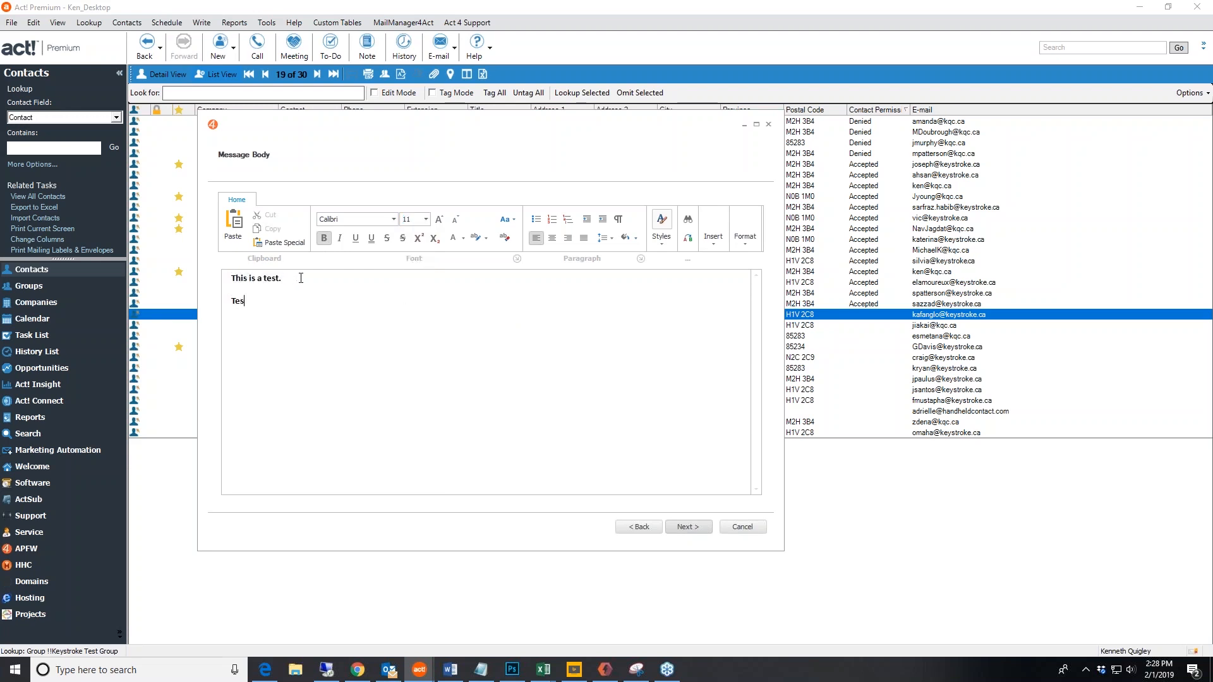
double_click(261, 300)
left_click(425, 219)
left_click(407, 269)
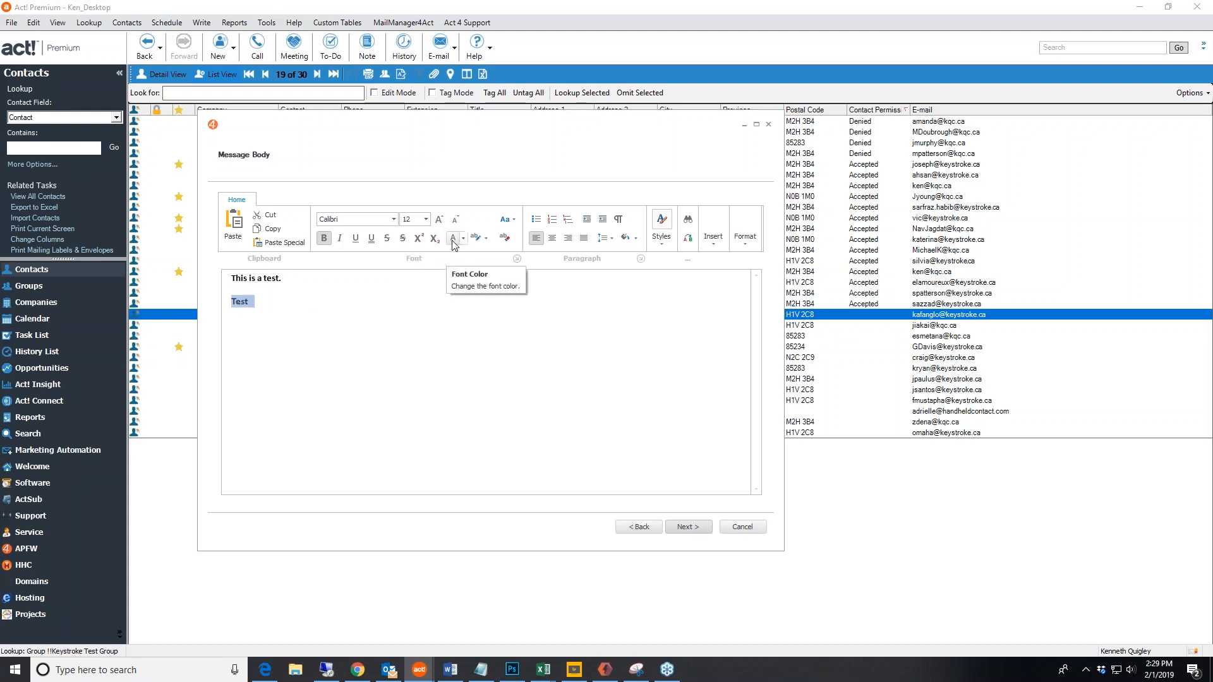
left_click(463, 238)
left_click(472, 374)
left_click(300, 312)
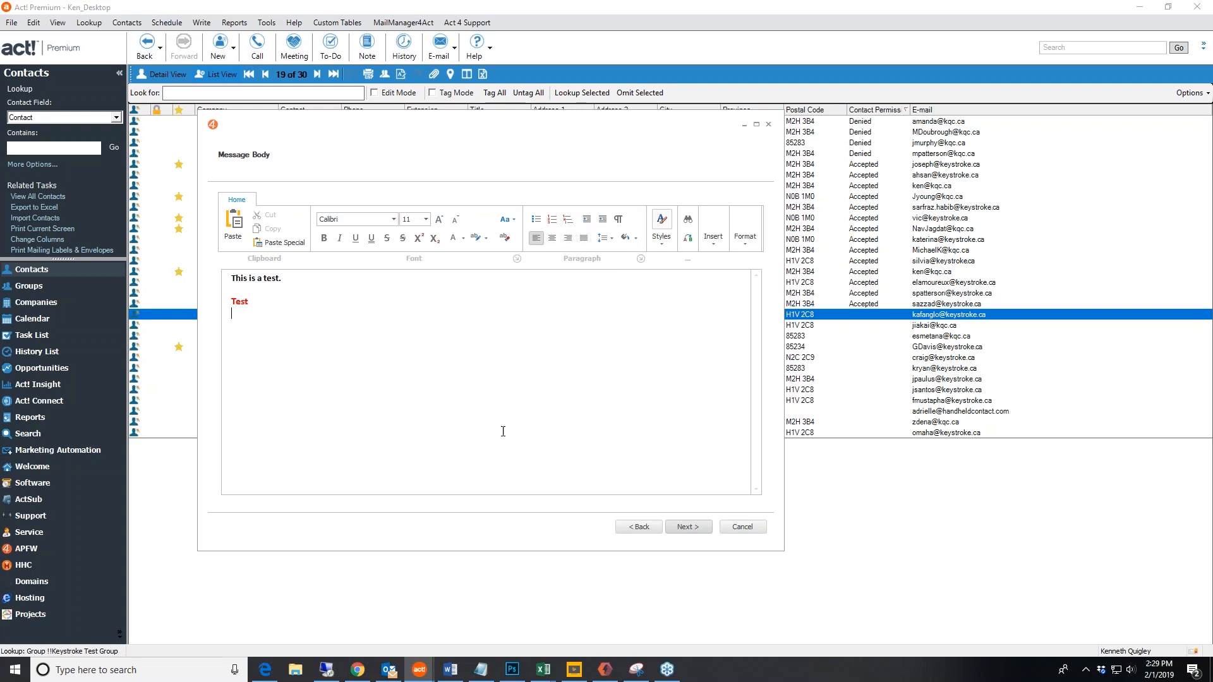
- Enable history recording as Subject and details, and enter "This is a test for the web demo" as the details
left_click(689, 527)
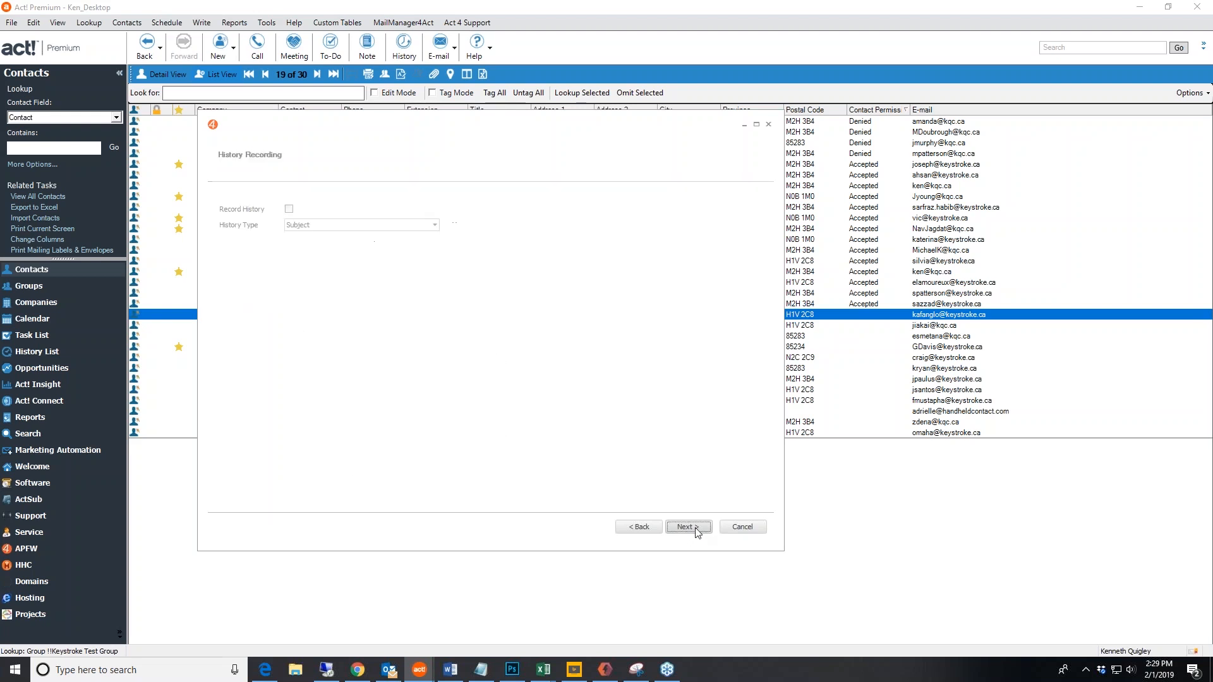
left_click(289, 210)
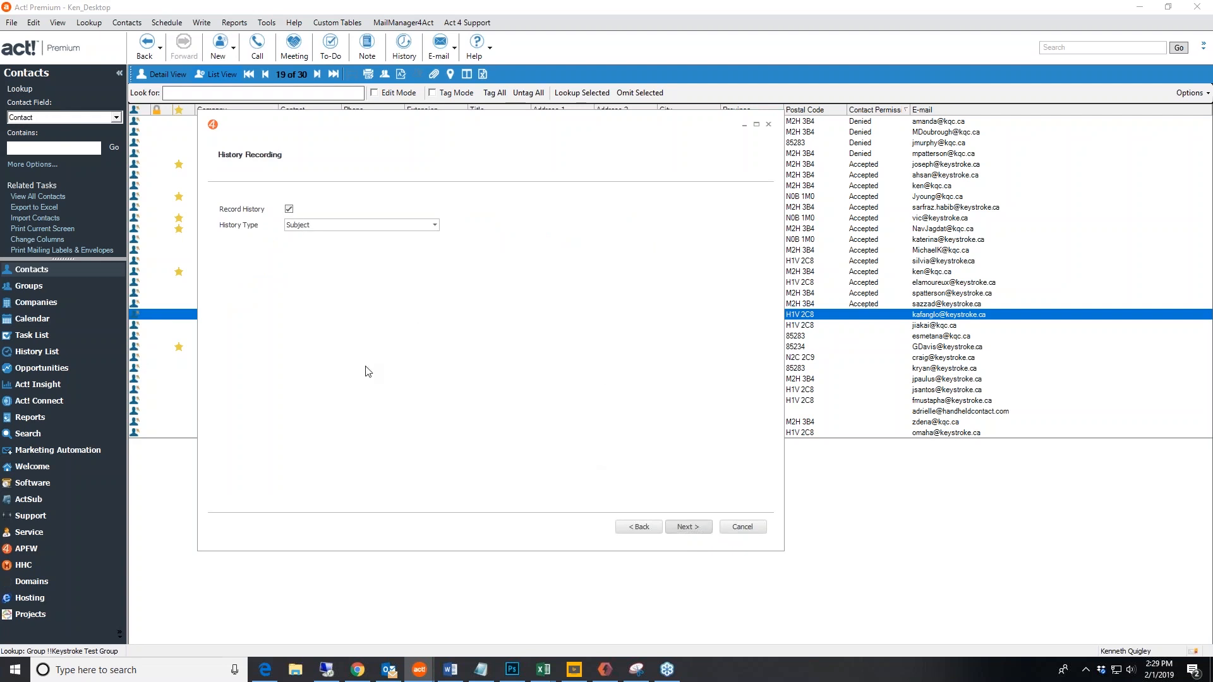
left_click(434, 225)
left_click(335, 246)
left_click(357, 300)
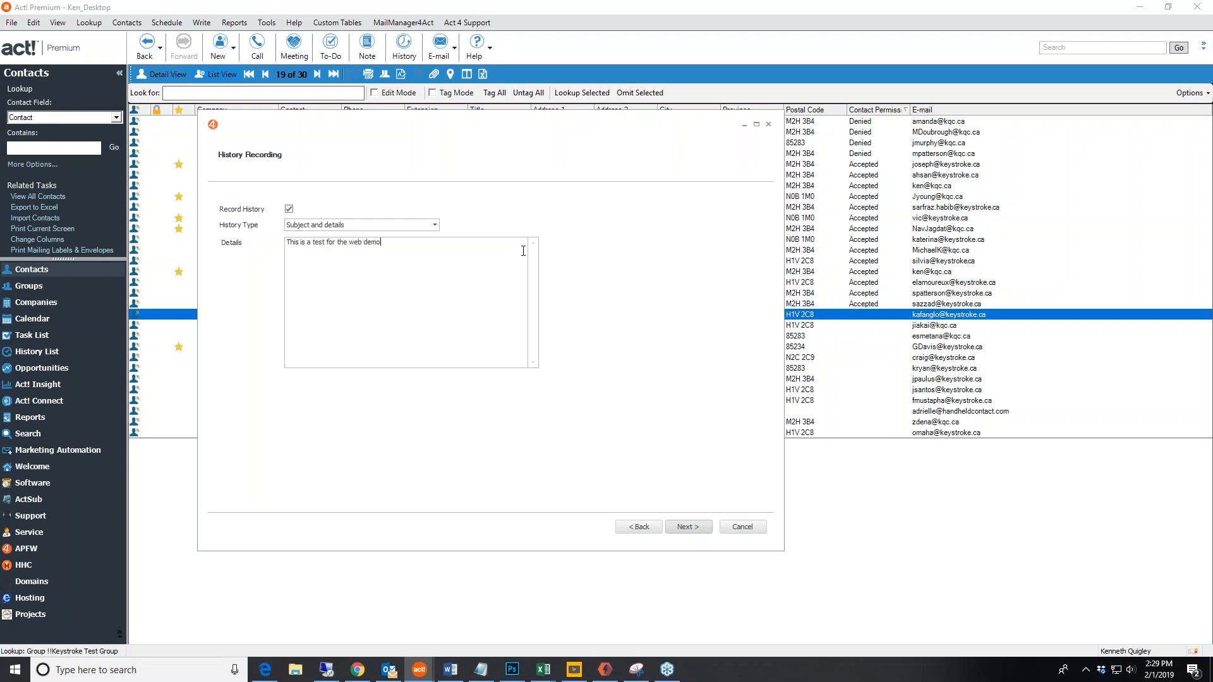
left_click(702, 529)
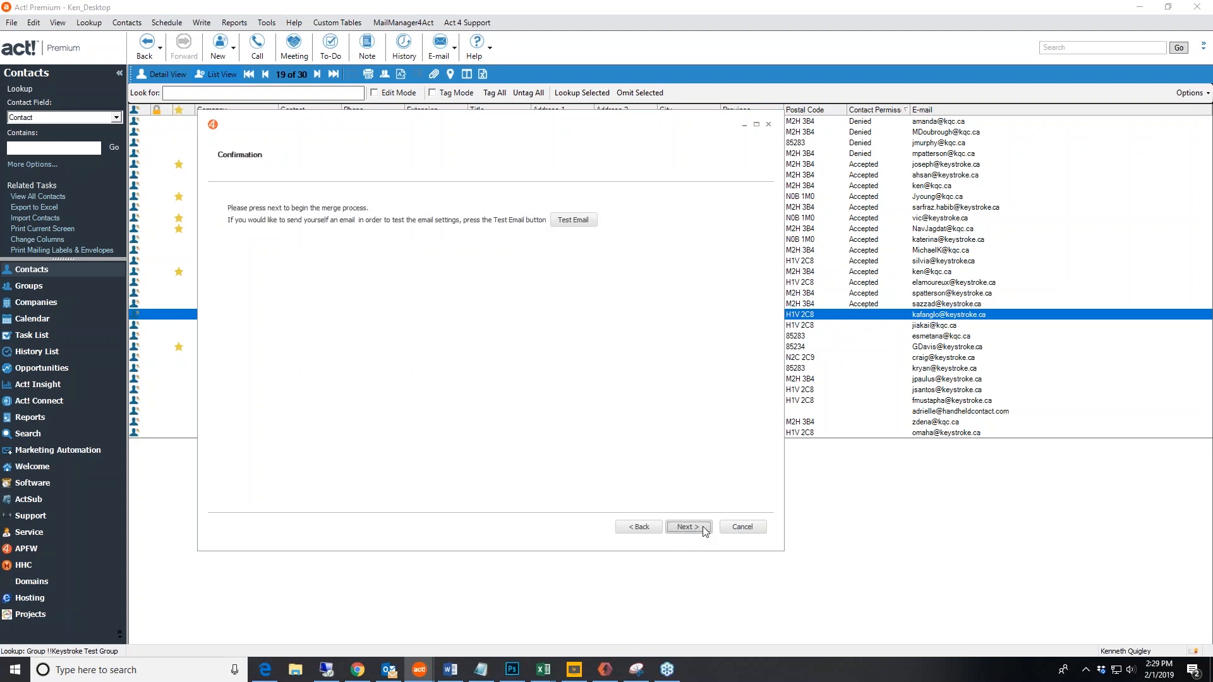
left_click(569, 221)
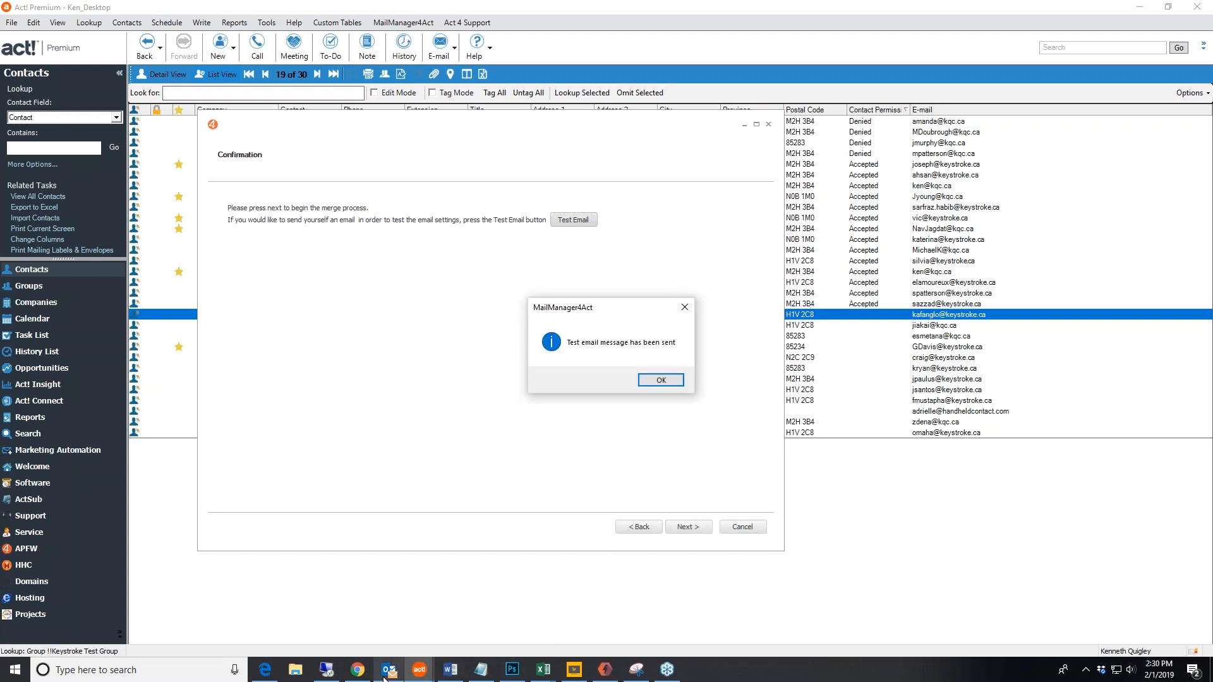
left_click(654, 384)
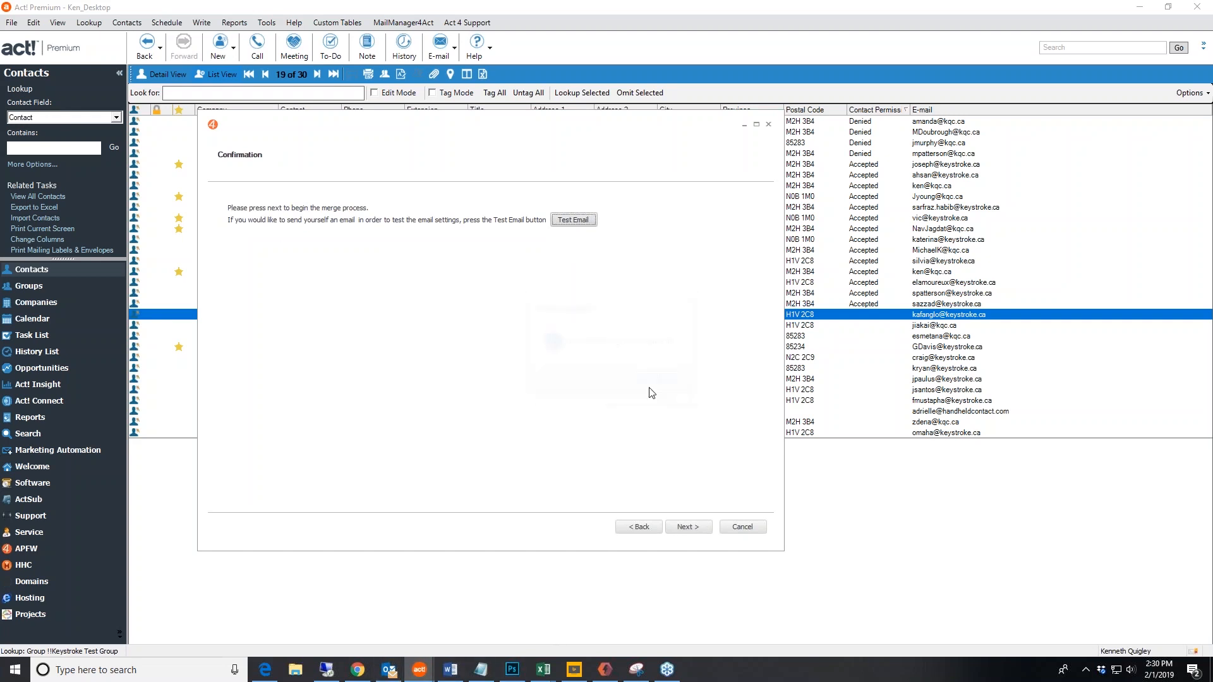
left_click(389, 670)
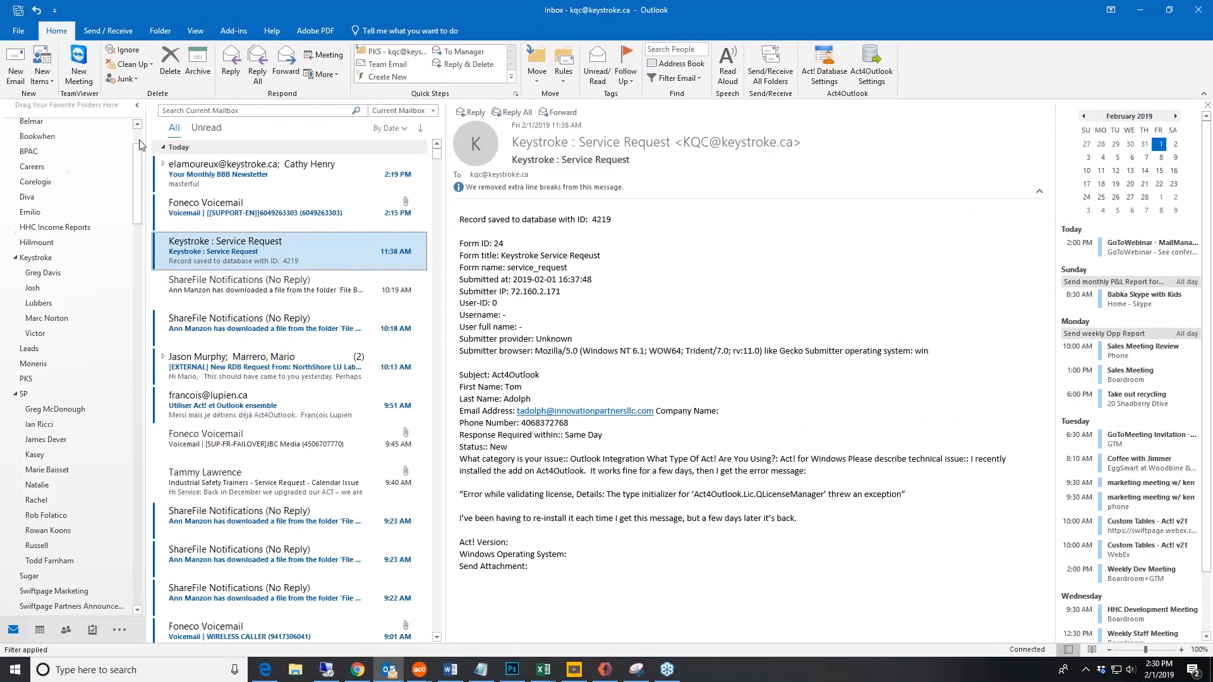
left_click(96, 155)
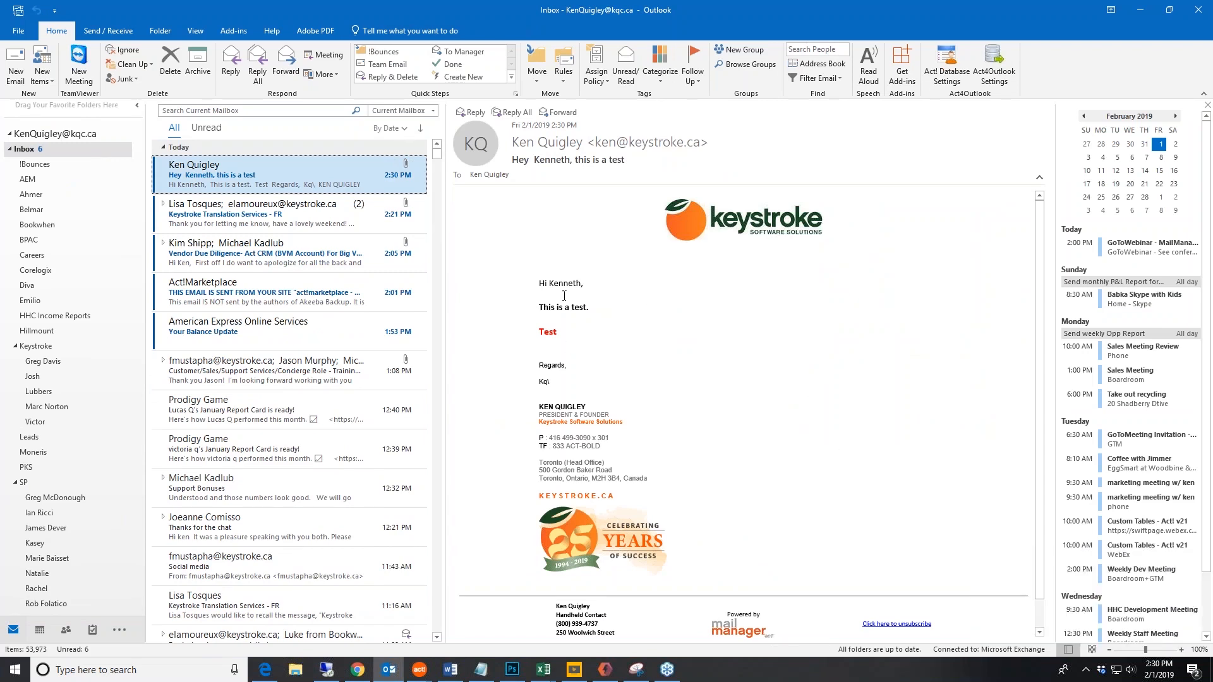
scroll(632, 480, "down", 1)
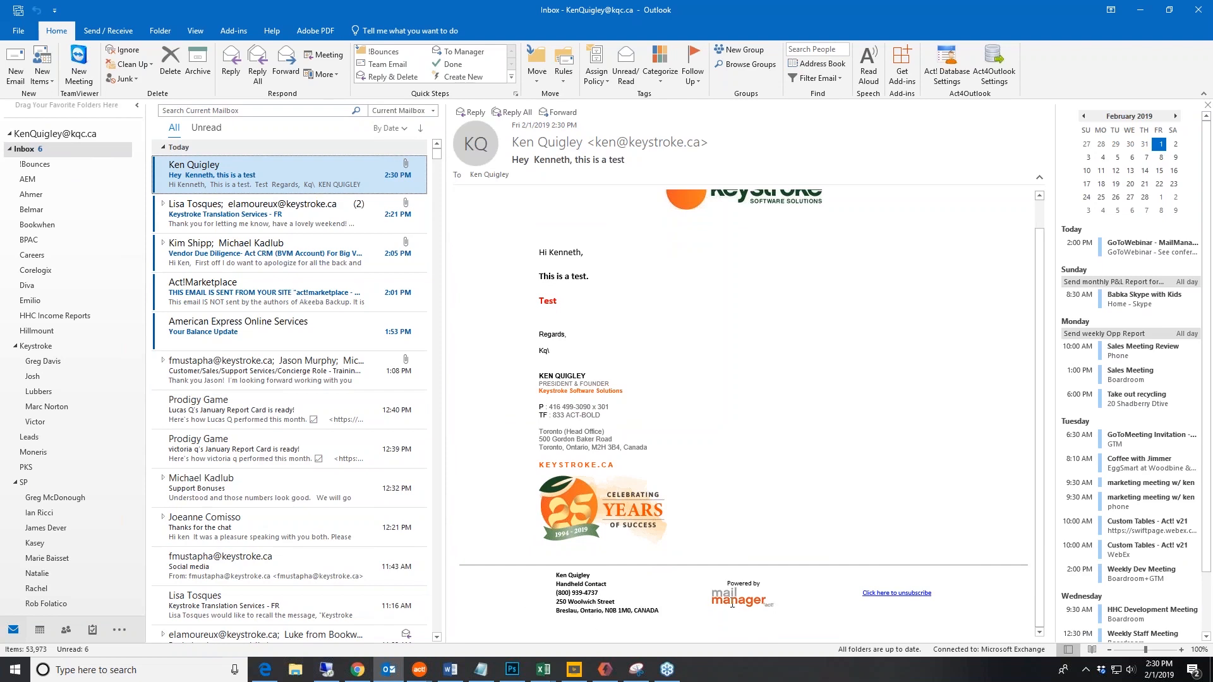
left_click(897, 596)
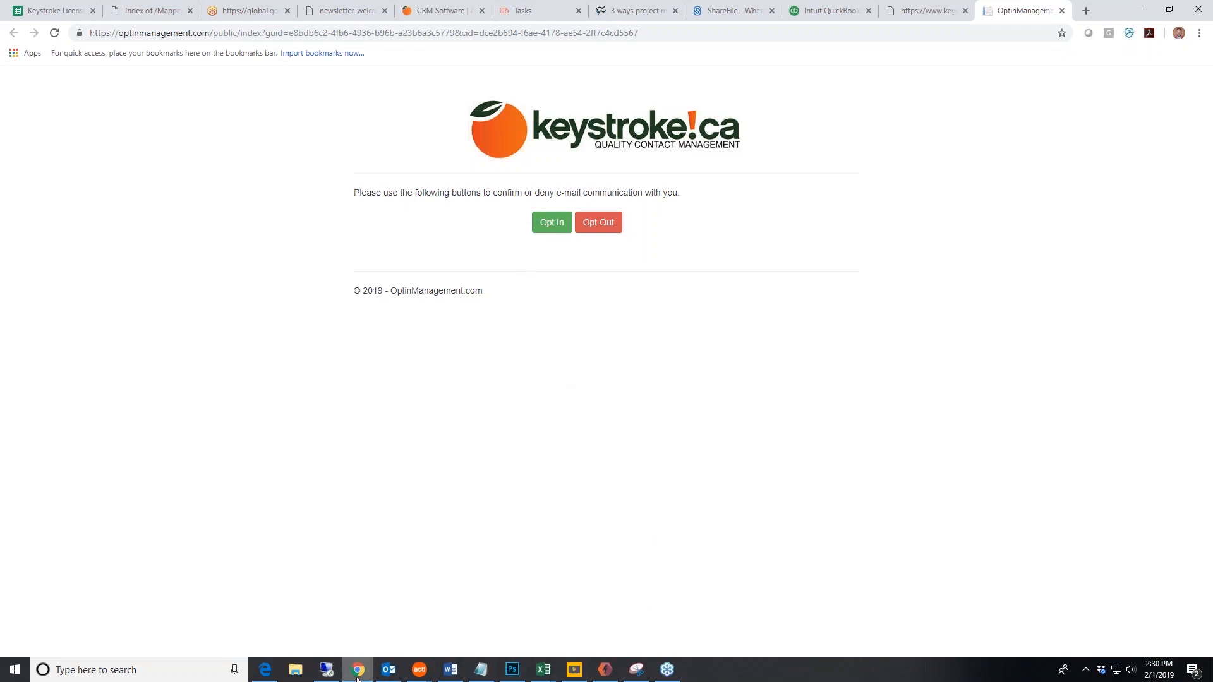
- Return to the MailManager4Act wizard, run the email merge and finish the wizard
mouse_move(420, 670)
left_click(516, 637)
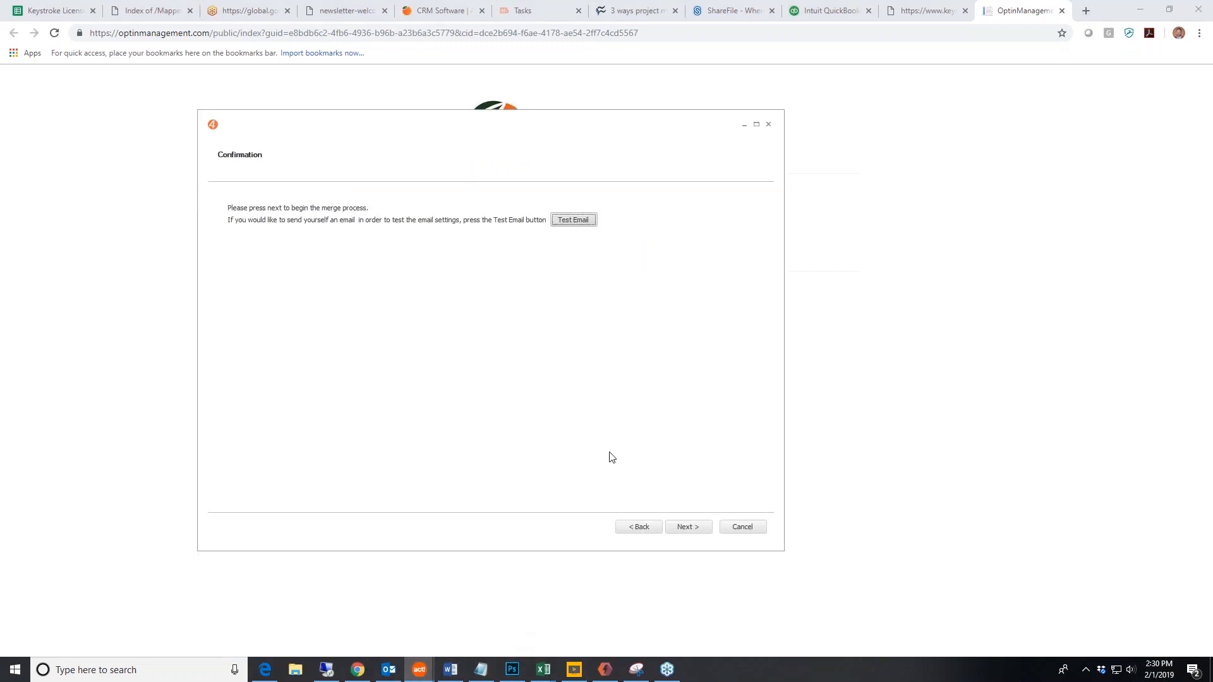
left_click(700, 534)
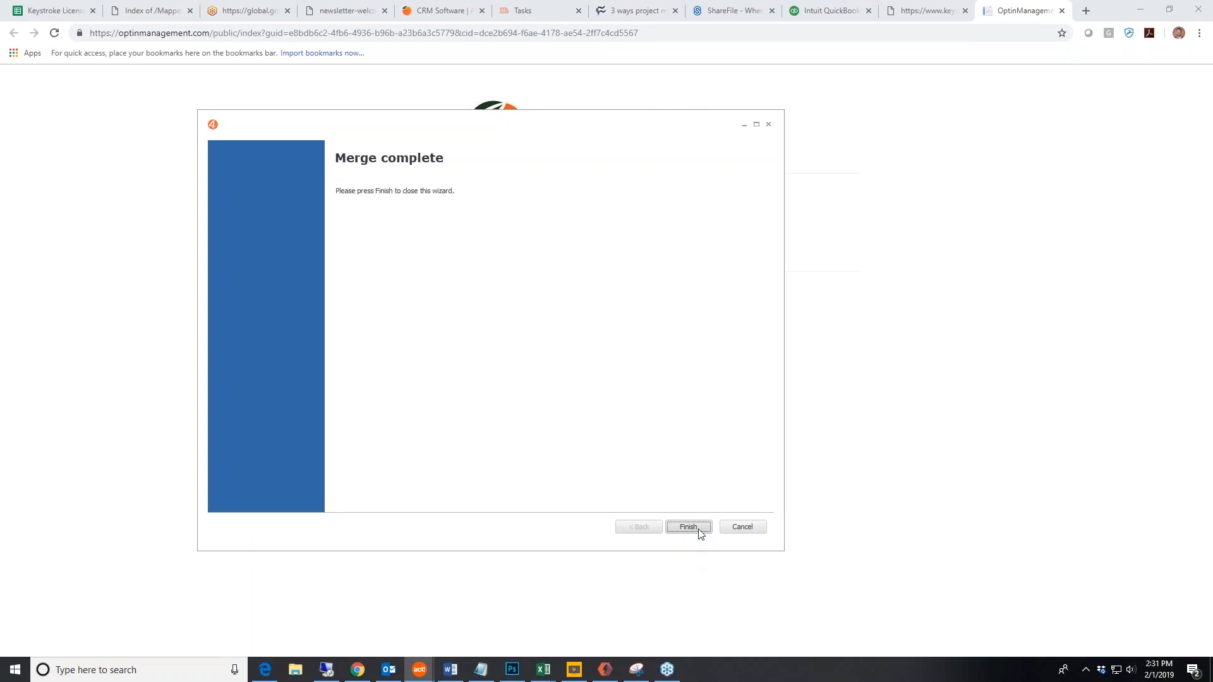
left_click(688, 527)
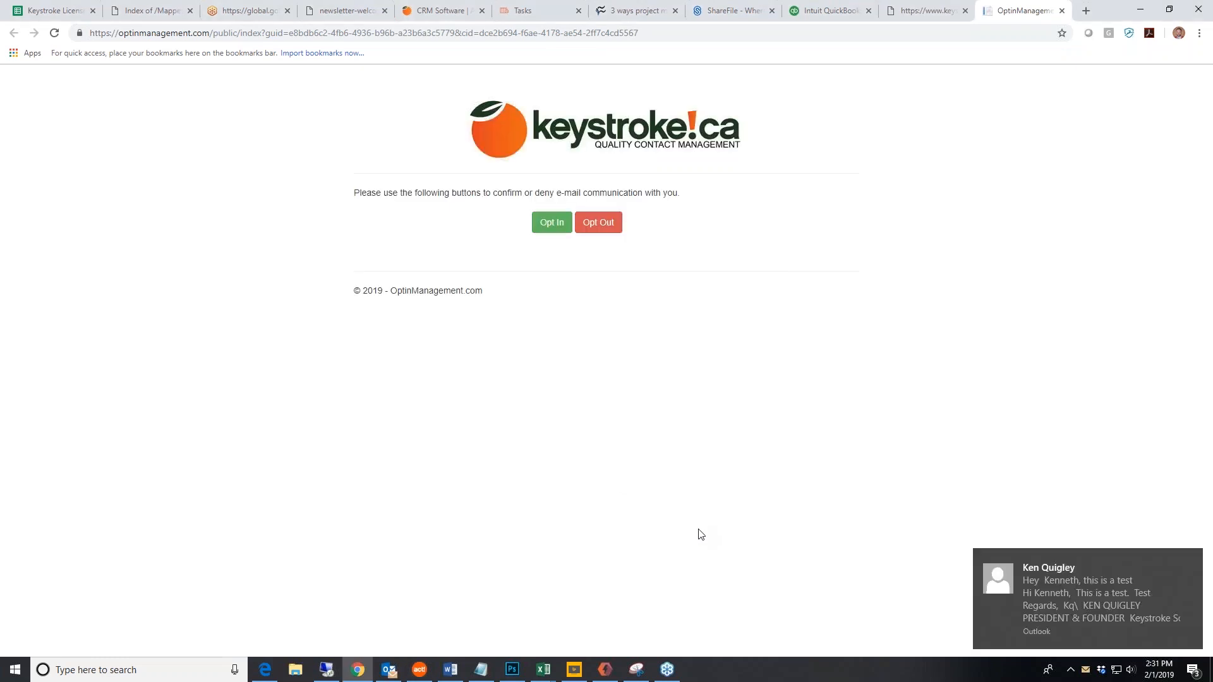
- Review the newly delivered merge email in its own window, close it and switch back to Act!
left_click(1072, 603)
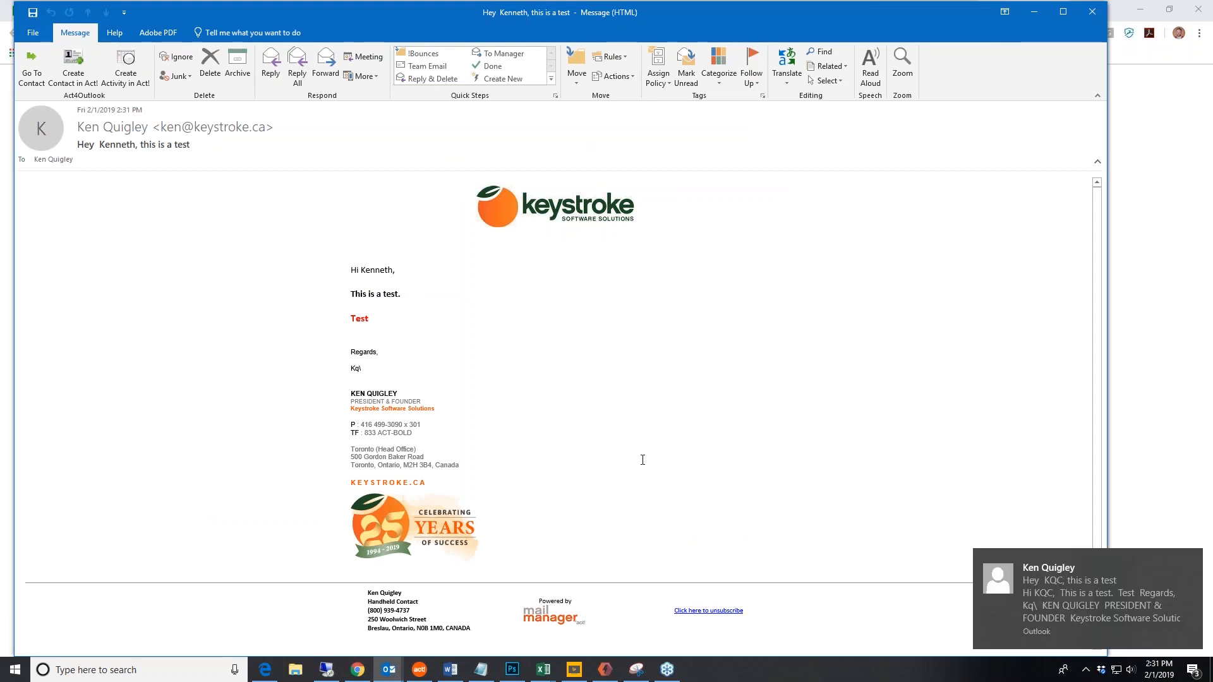
left_click(1092, 11)
left_click(420, 670)
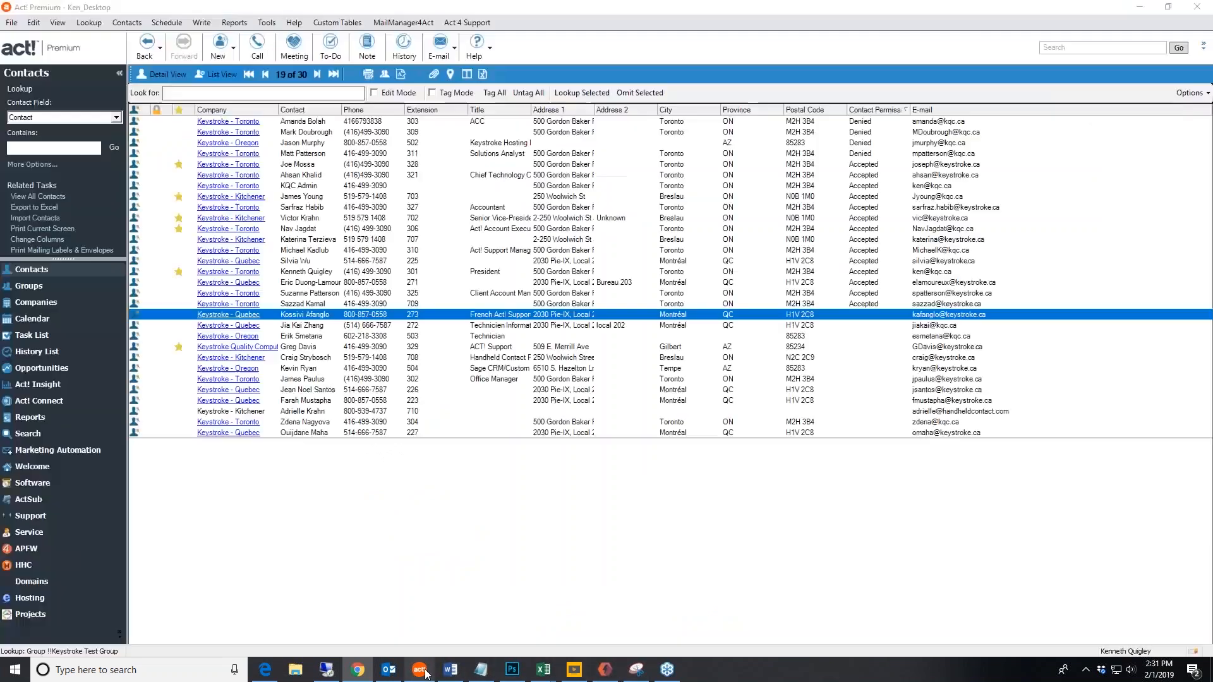
- Browse the saved template files offered for Merge to Email, and cancel without choosing one
left_click(201, 24)
mouse_move(245, 195)
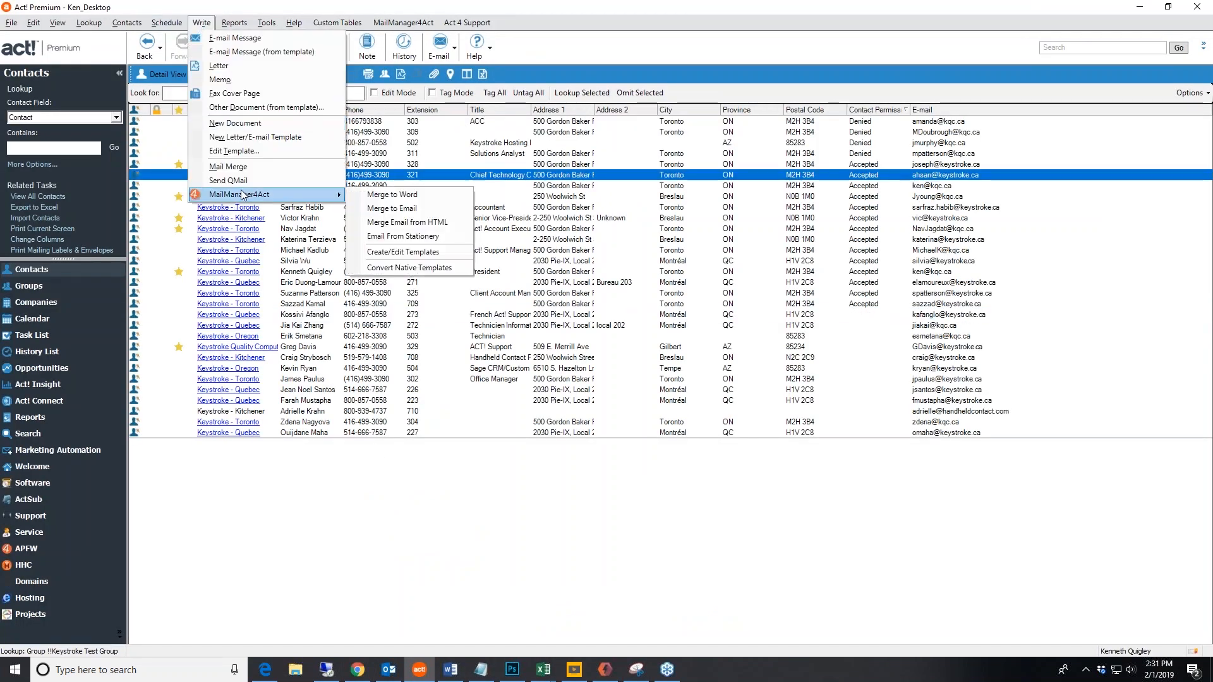
left_click(455, 213)
scroll(243, 303, "down", 3)
scroll(243, 304, "down", 12)
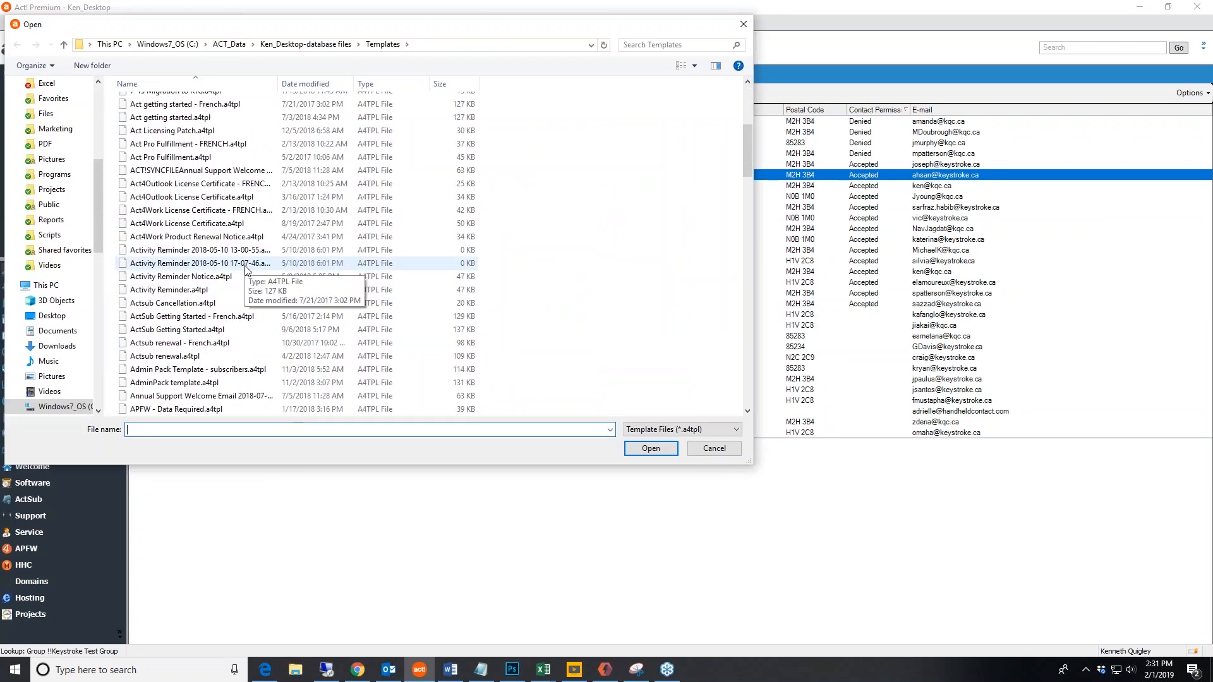
scroll(252, 295, "up", 2)
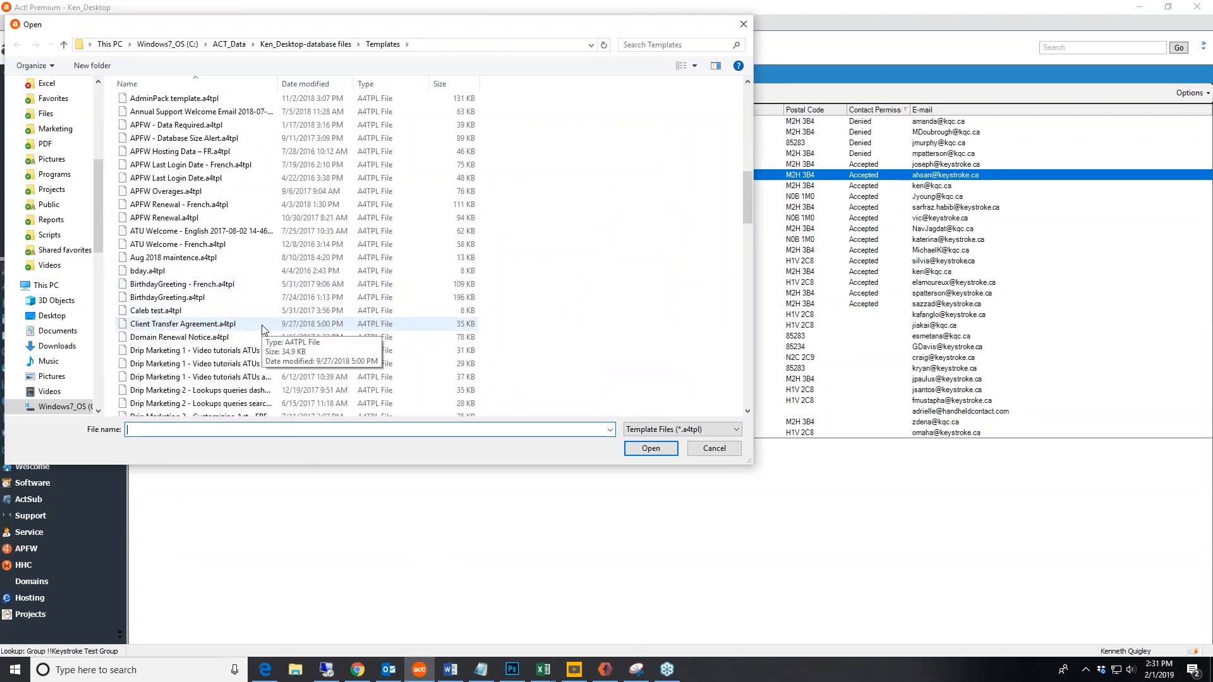
scroll(263, 328, "up", 8)
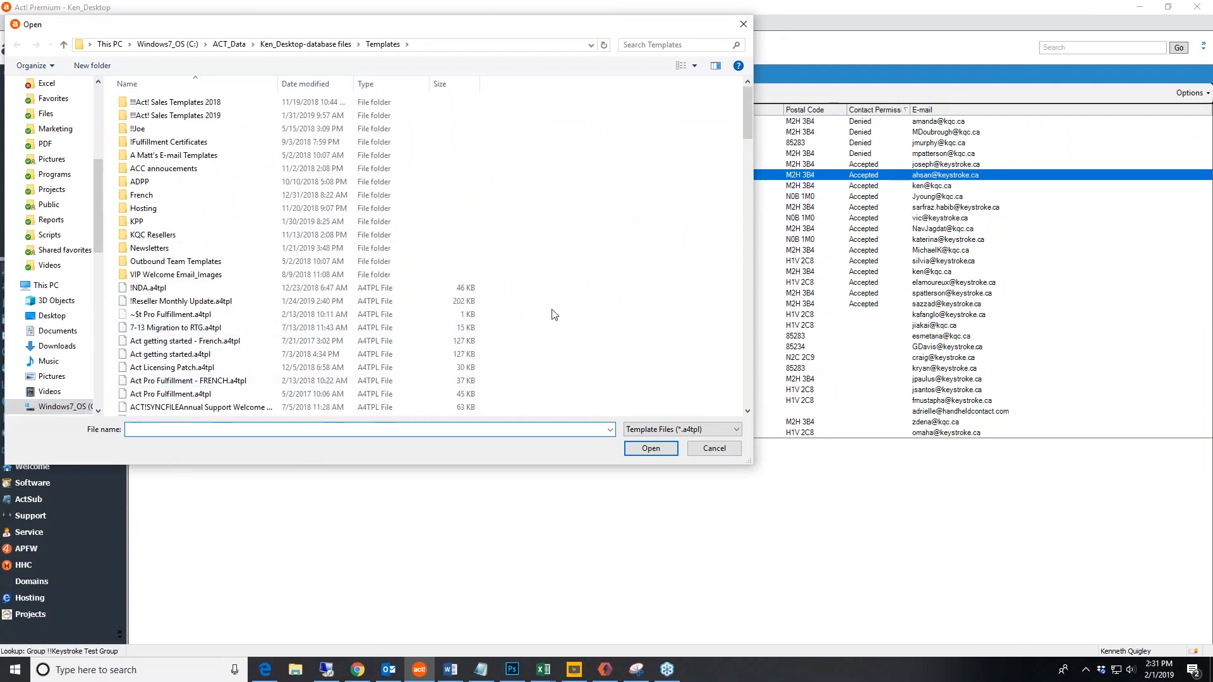
left_click(729, 455)
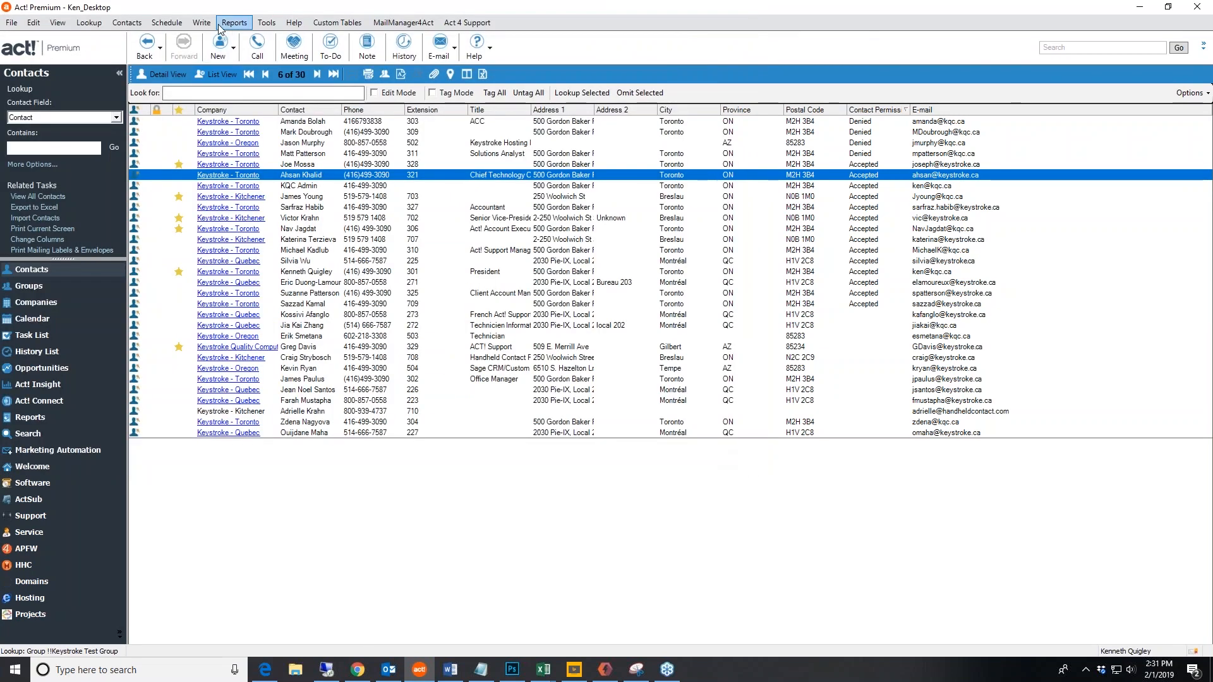
- Walk through Merge to Email with a saved template for the current contact, using Send Now, up to the confirmation page, and cancel
left_click(202, 22)
left_click(404, 210)
double_click(248, 302)
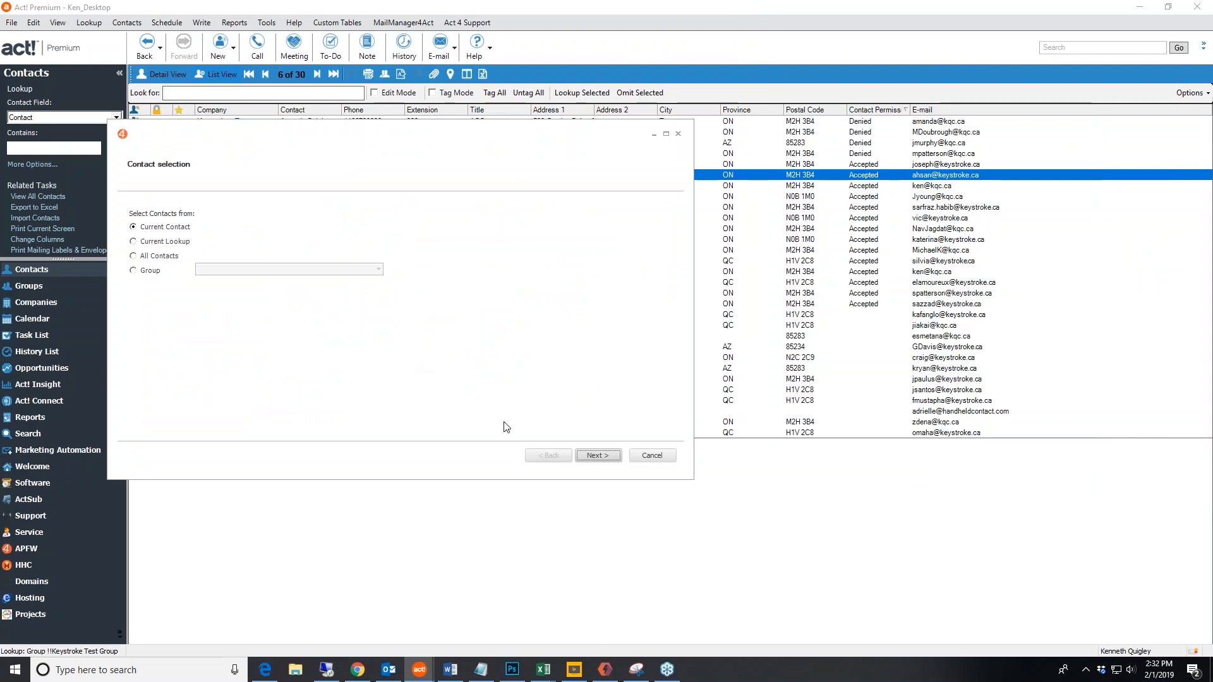
left_click(597, 456)
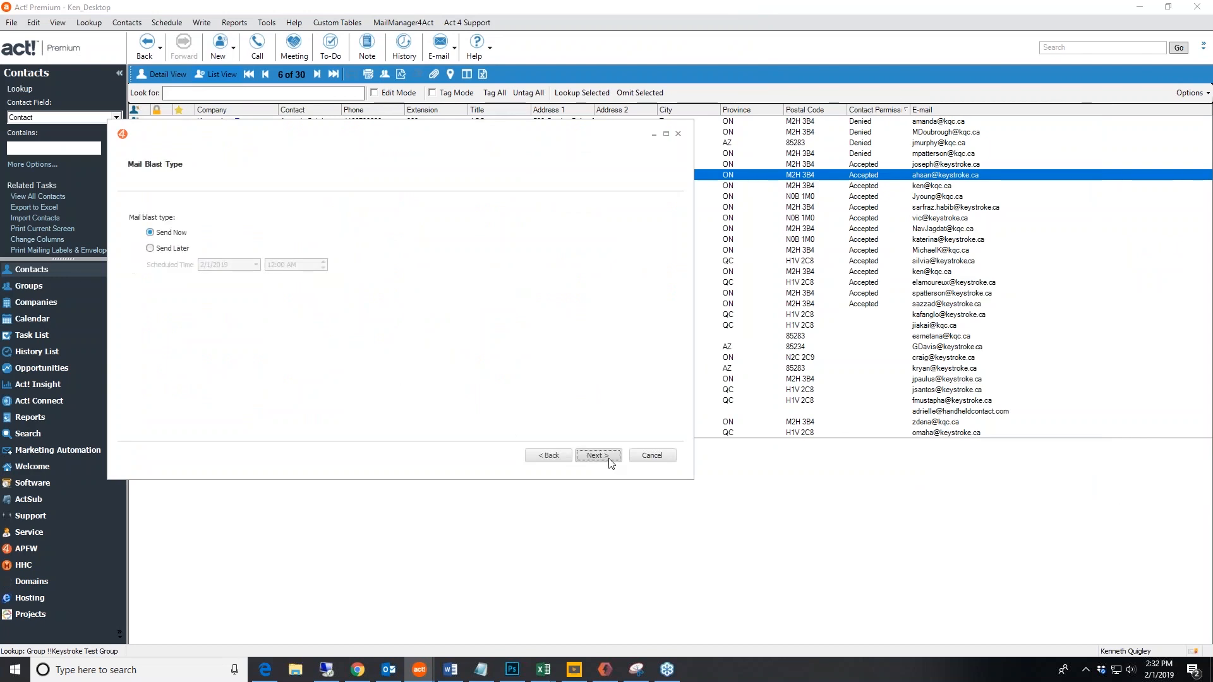
left_click(605, 458)
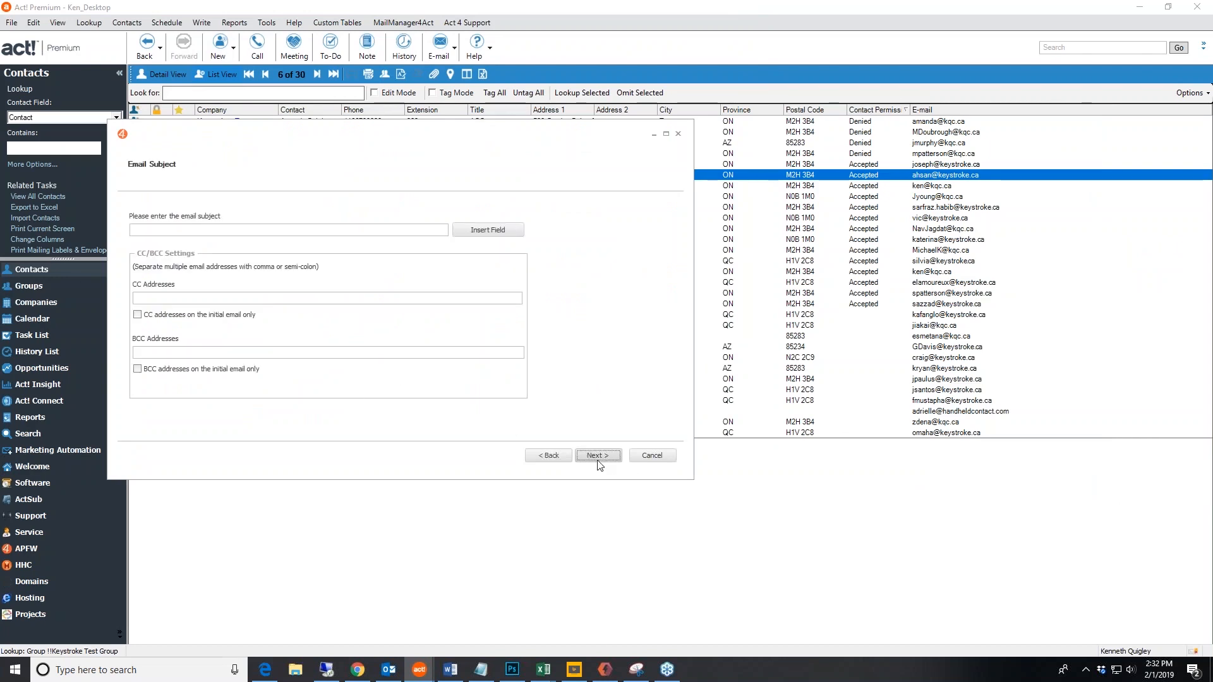
left_click(598, 456)
left_click(598, 456)
left_click(598, 456)
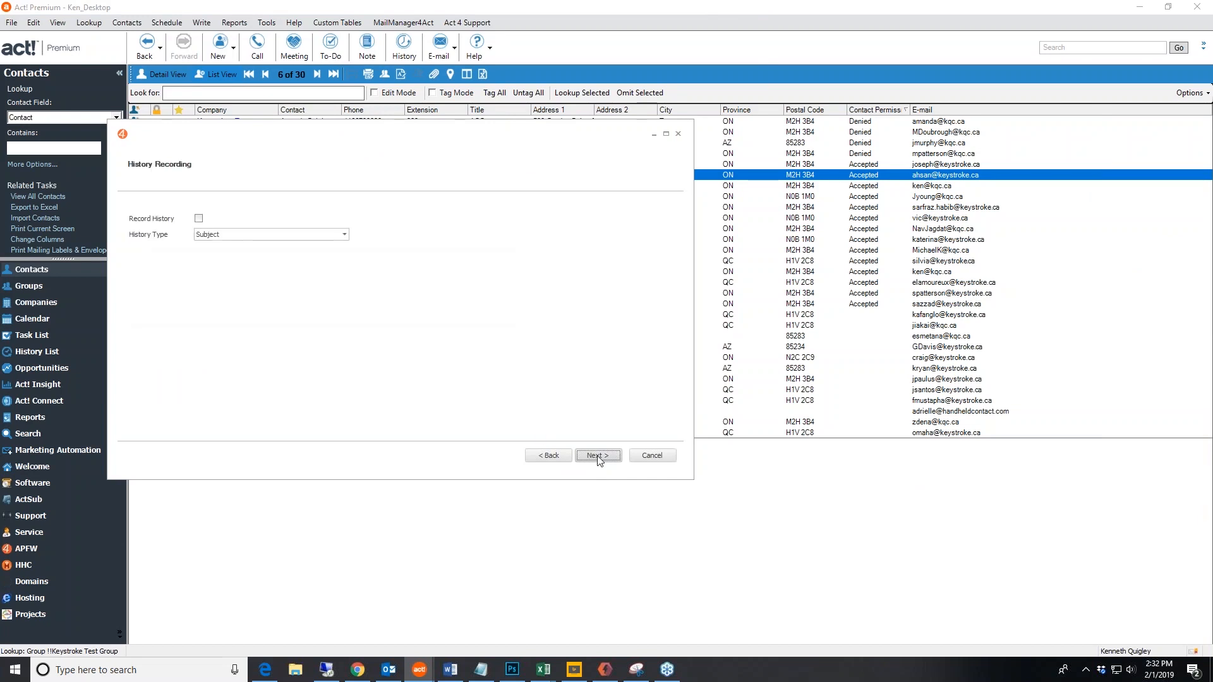
left_click(598, 457)
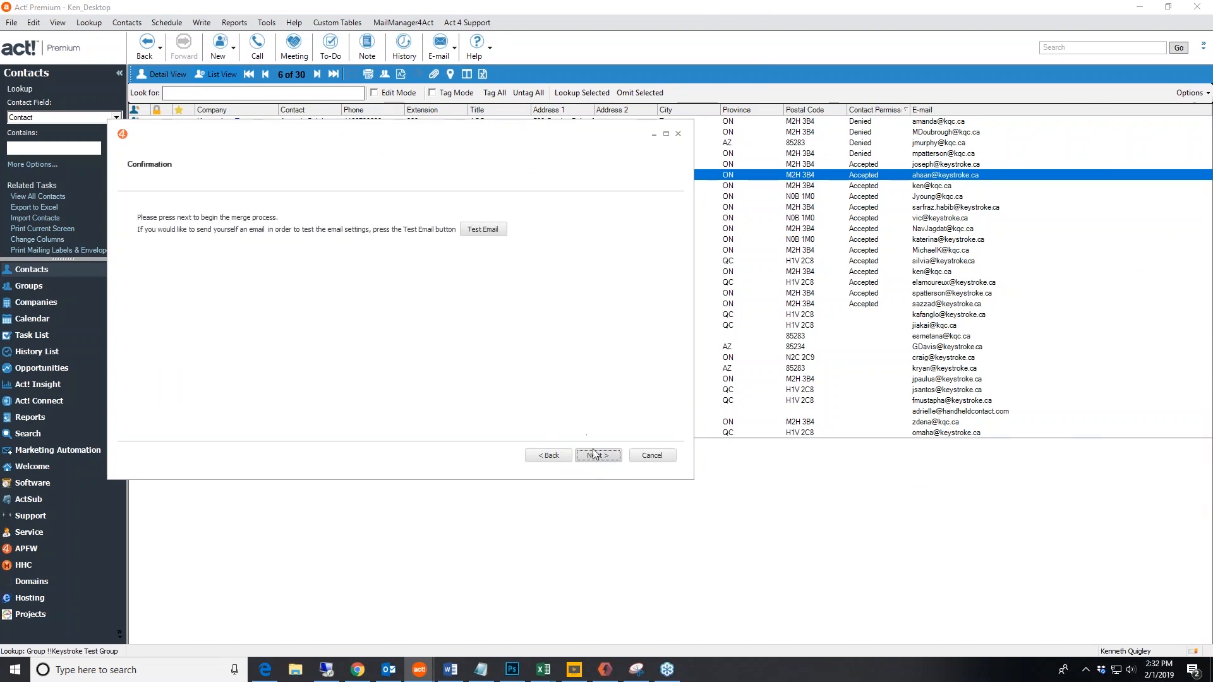
left_click(652, 457)
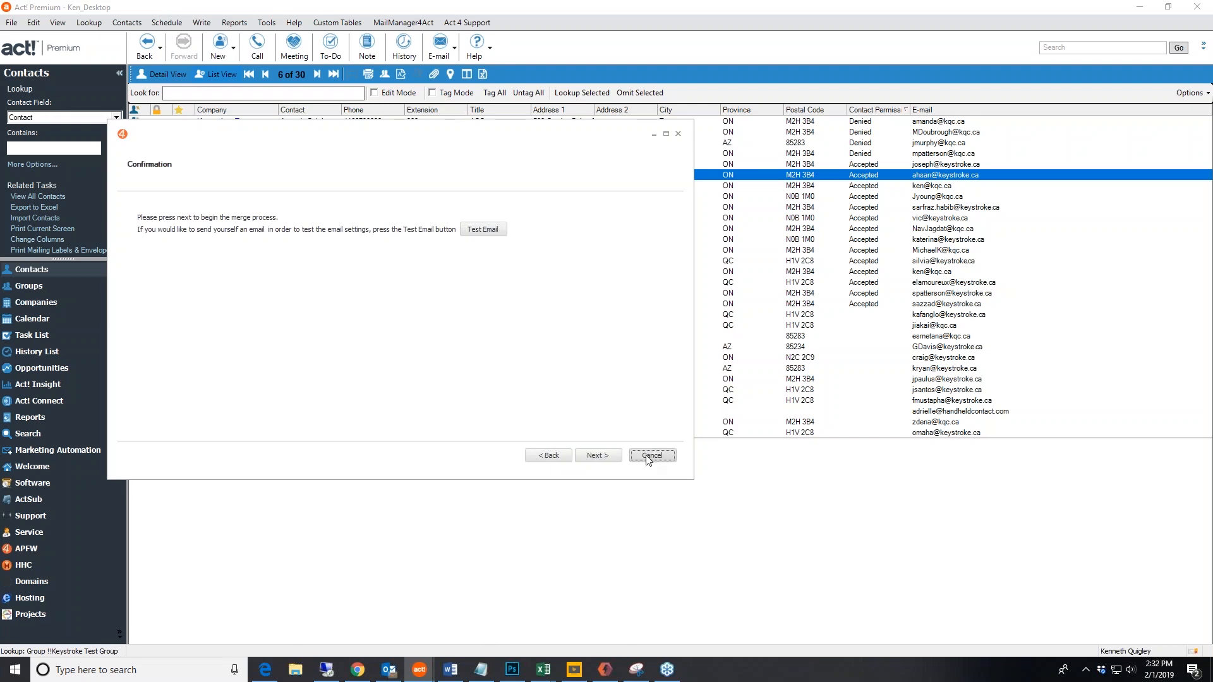
- Switch to Outlook, review the received test message from its header down, and return to Act!
left_click(389, 672)
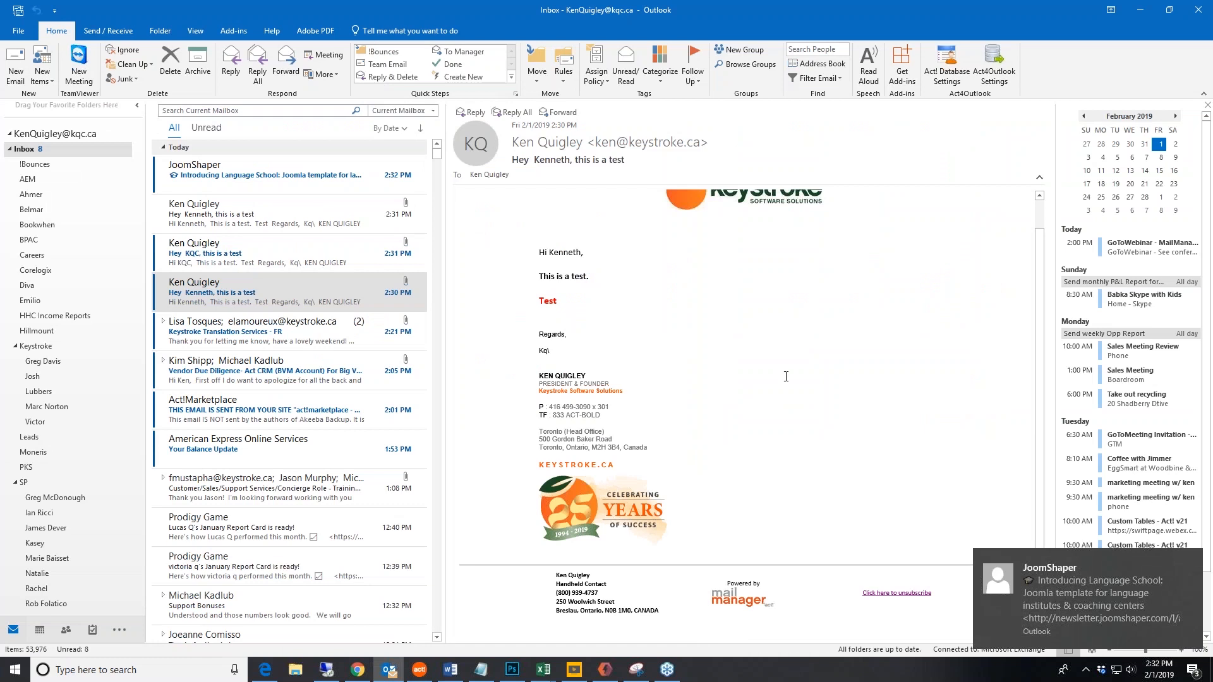
scroll(566, 278, "up", 1)
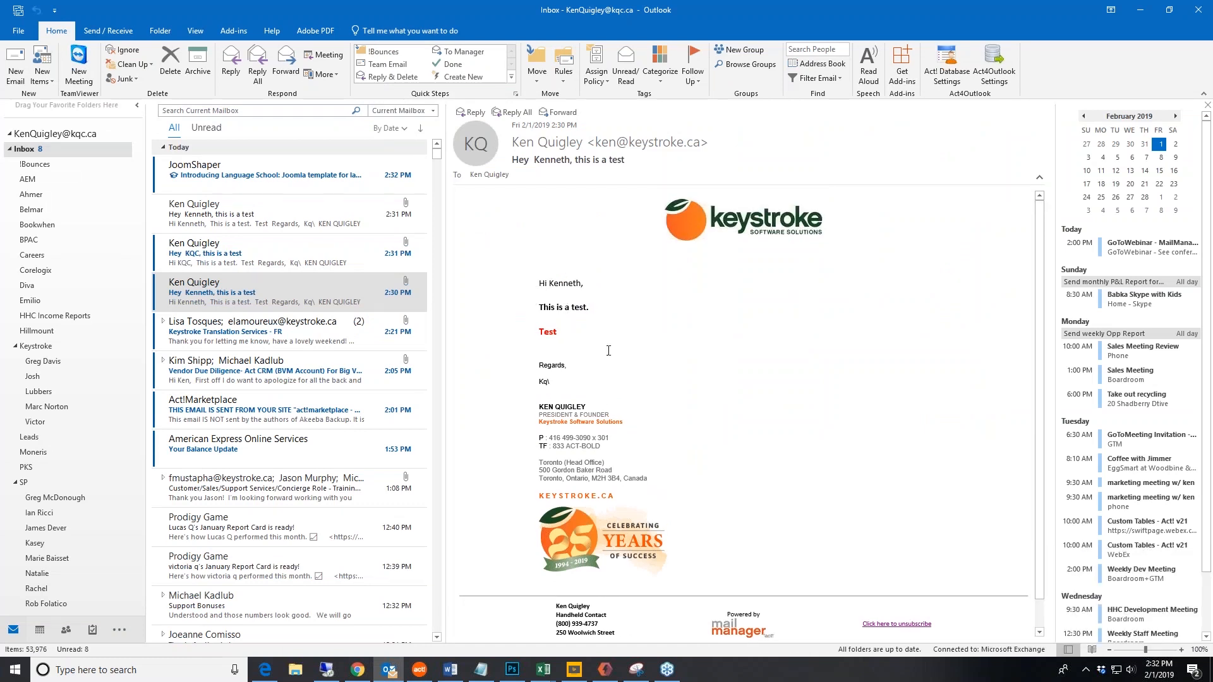
left_click(1141, 9)
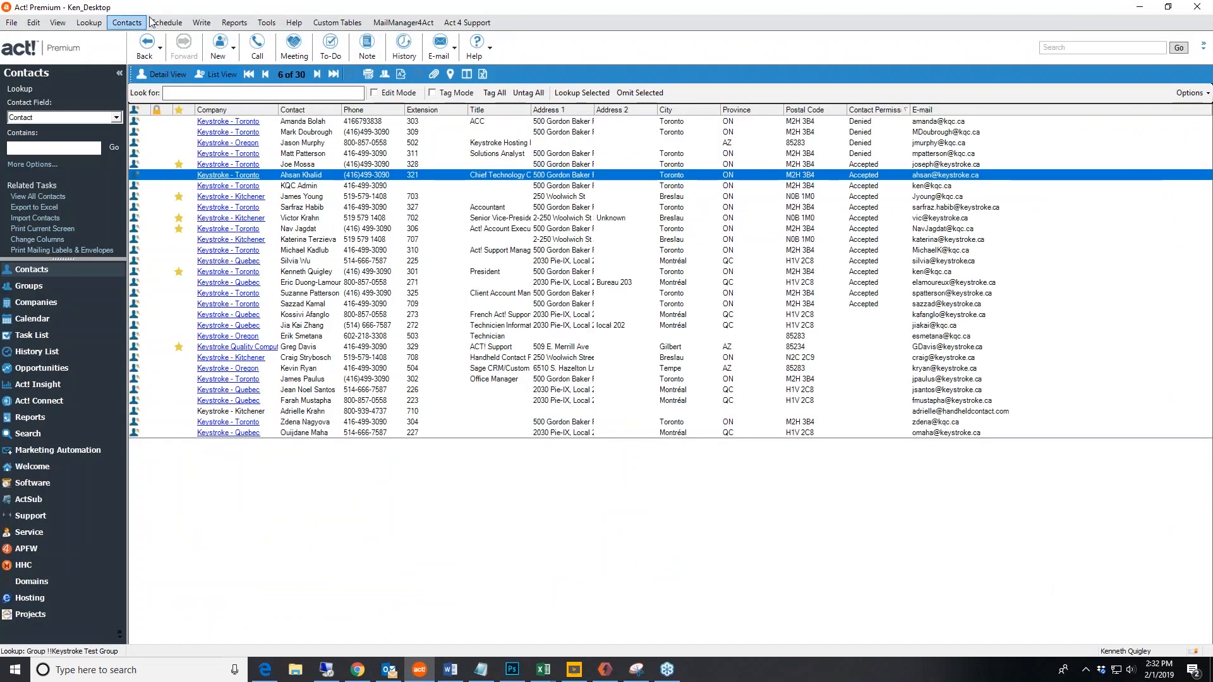
- Examine the source options for converting native templates, selecting all files in a specific folder, and cancel the conversion
left_click(209, 25)
mouse_move(270, 198)
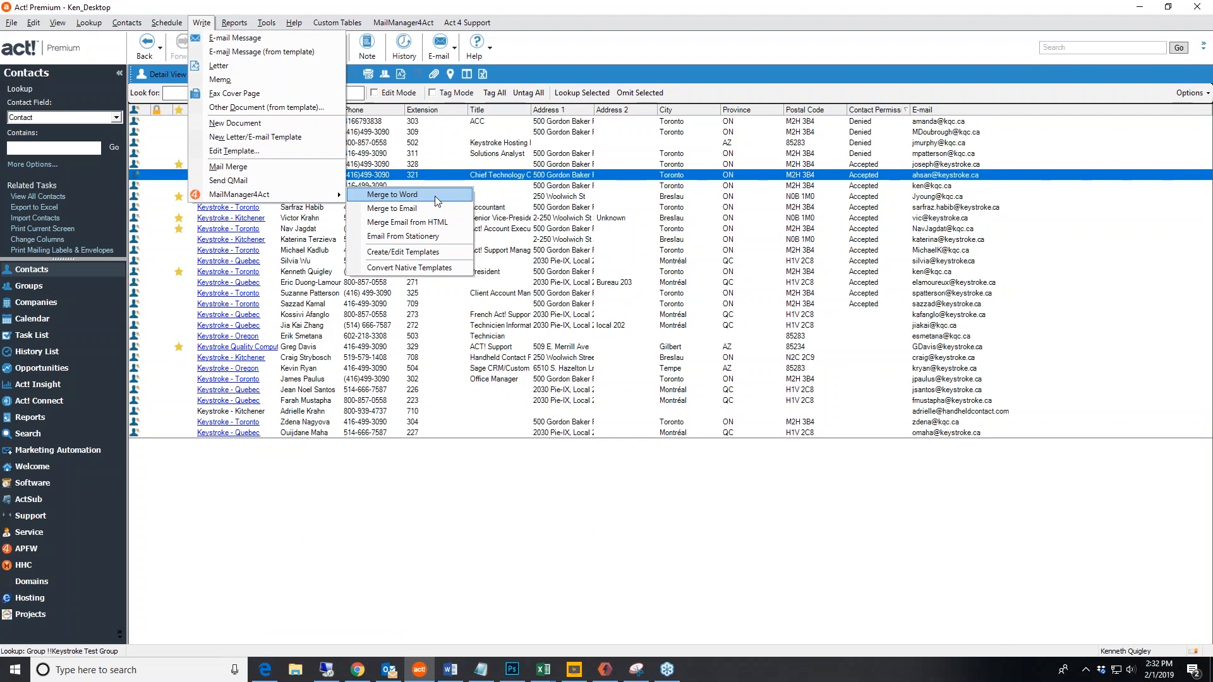
left_click(425, 269)
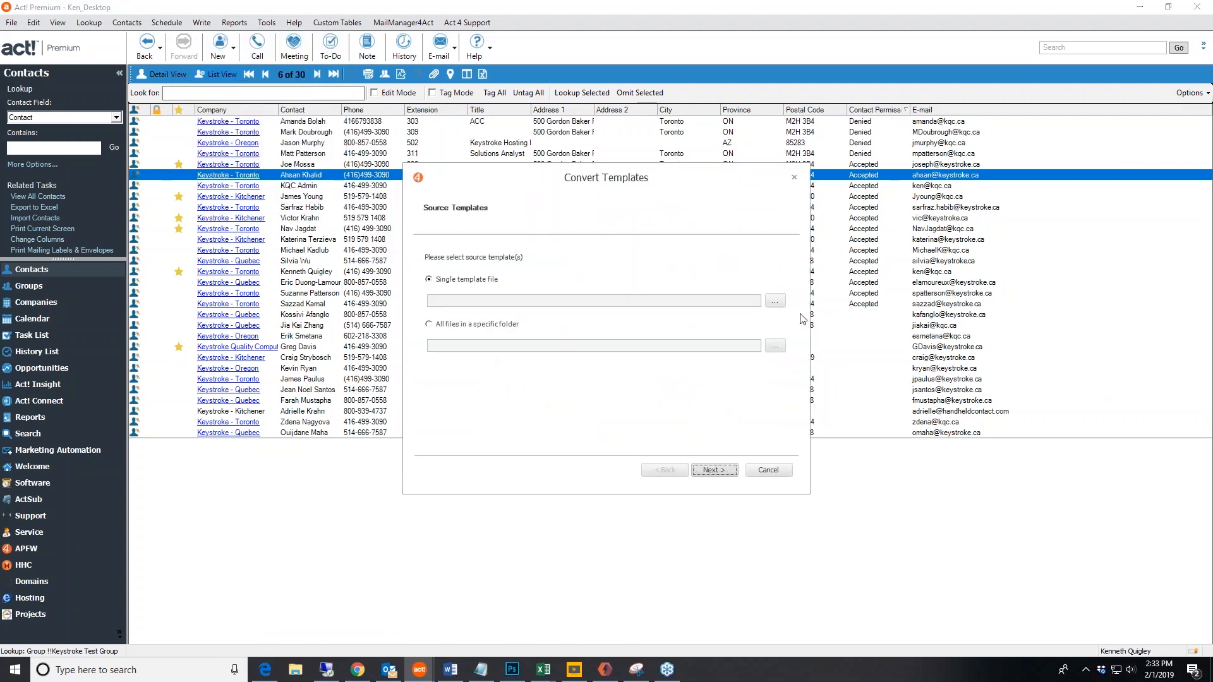
left_click(431, 325)
left_click(768, 471)
left_click(201, 22)
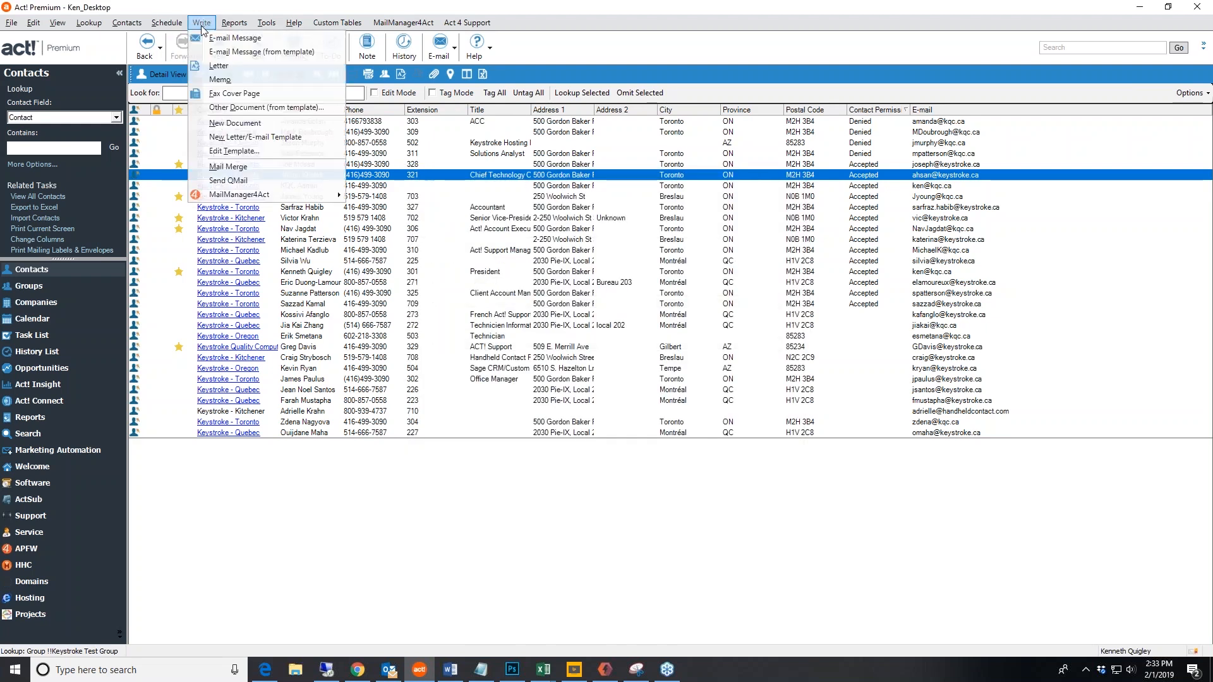
mouse_move(222, 195)
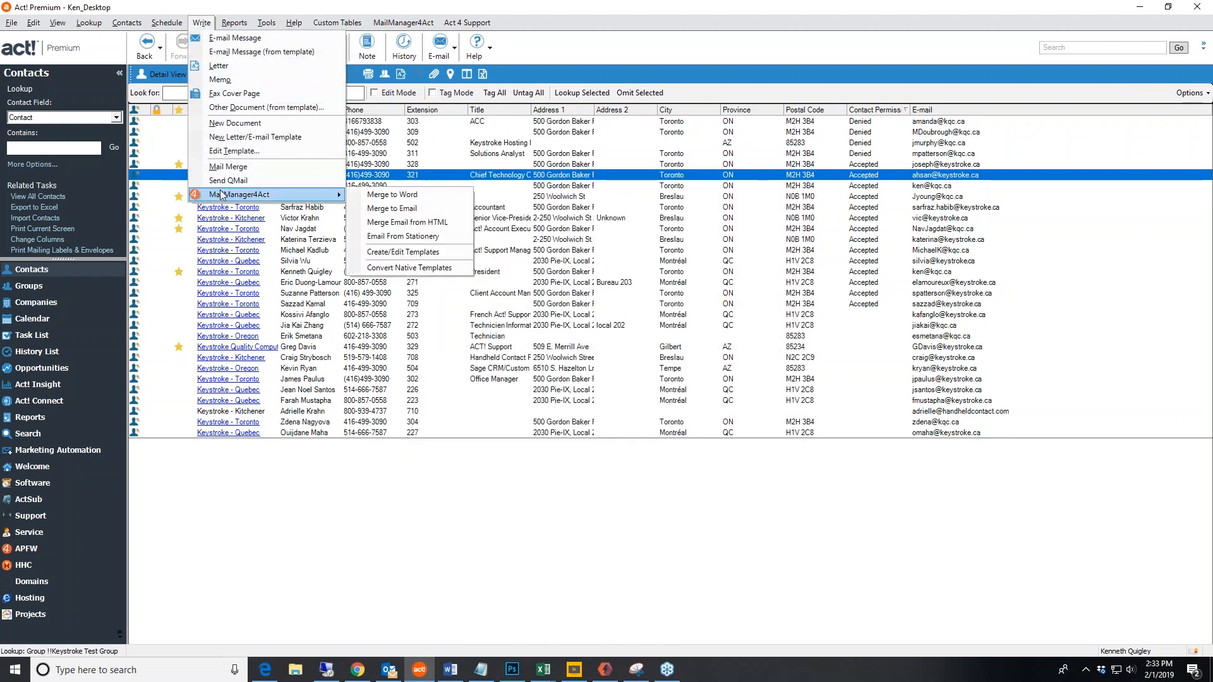
left_click(457, 222)
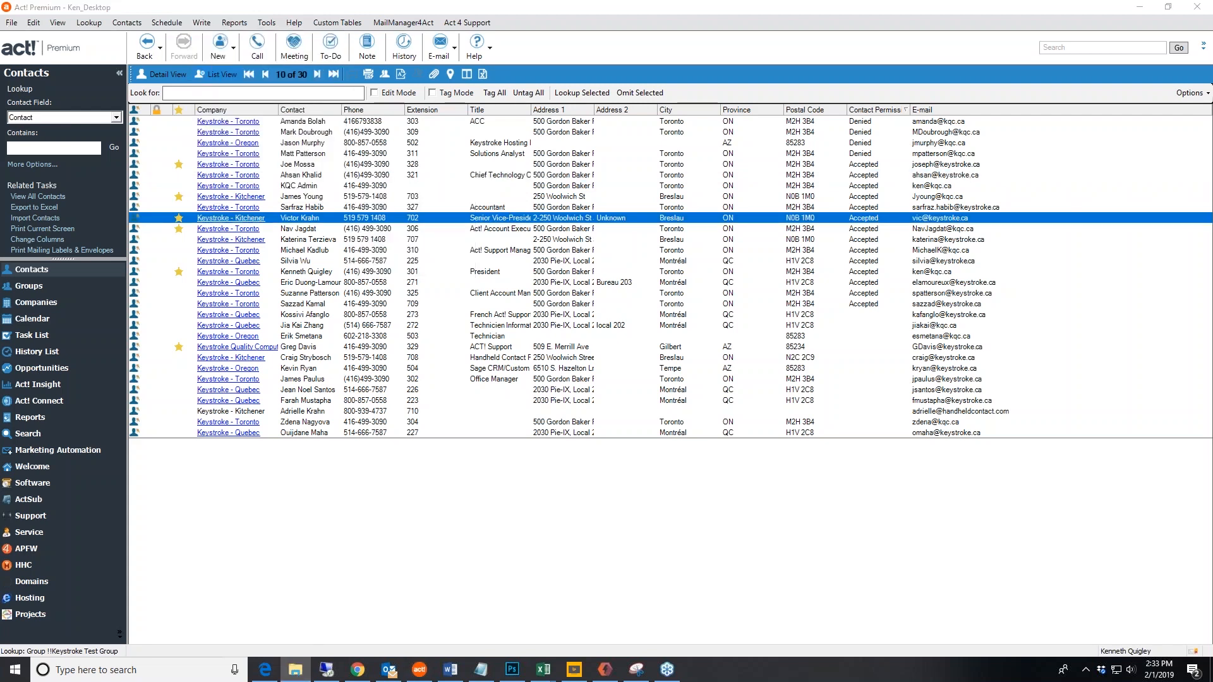
- Bring up the Marketing folder in File Explorer and open newsletter-welcome.html from the newsletter-welcome folder inside NEW
left_click_drag(1212, 22, 481, 43)
double_click(384, 223)
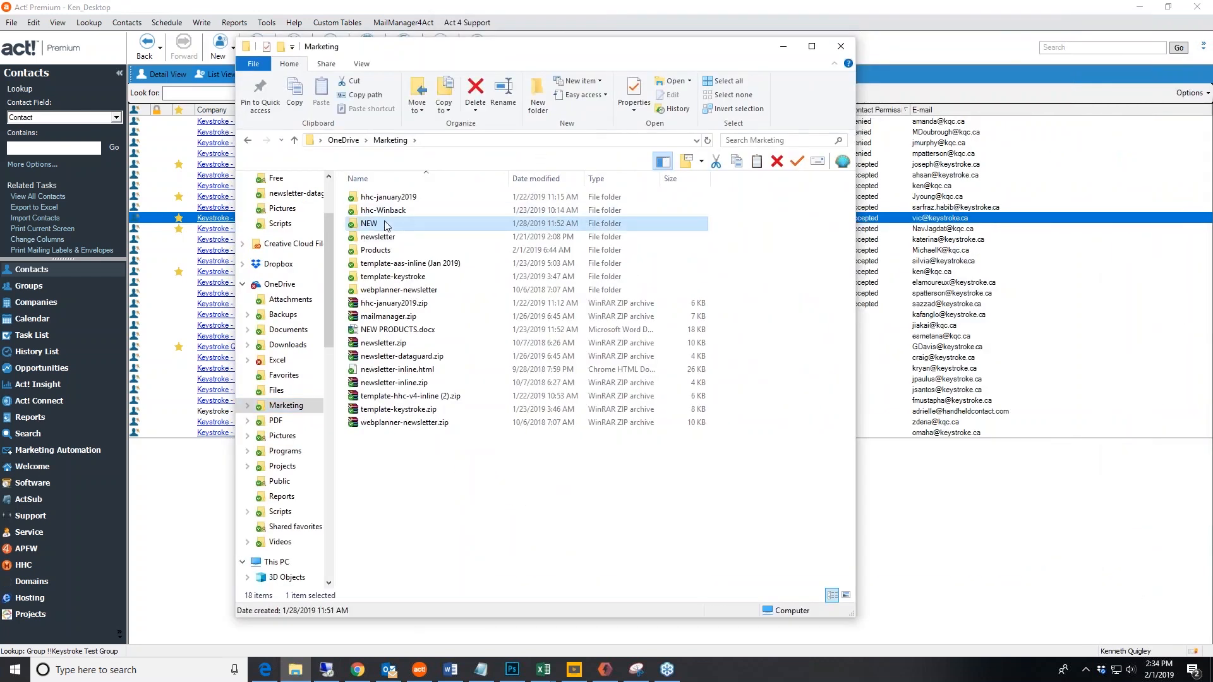
double_click(410, 224)
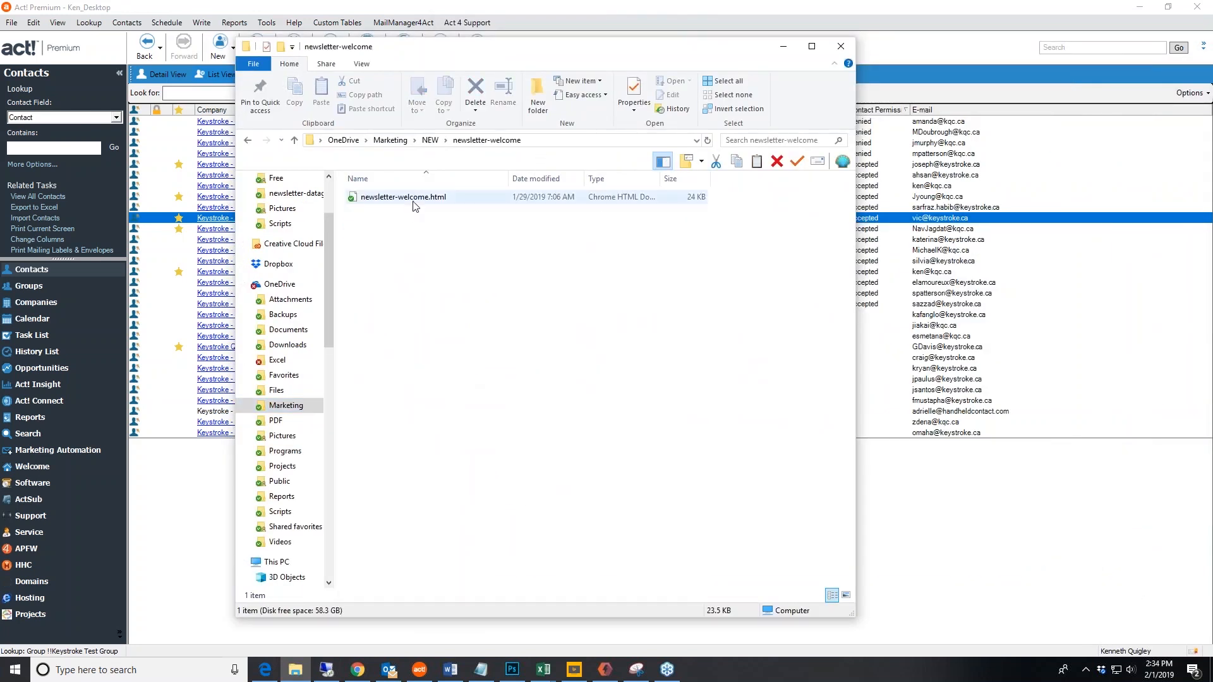
left_click(430, 139)
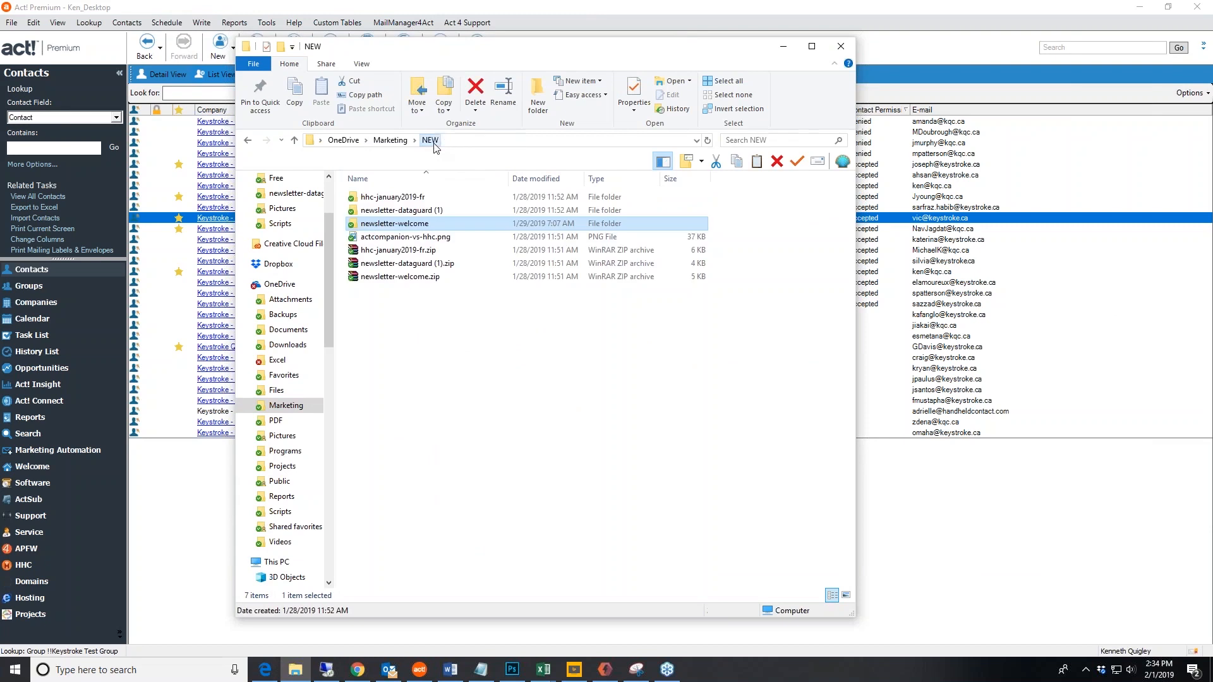
double_click(405, 223)
double_click(405, 198)
- Review the newsletter page down to its end and its hosted View in Browser version, close it, and return to File Explorer
scroll(837, 374, "down", 8)
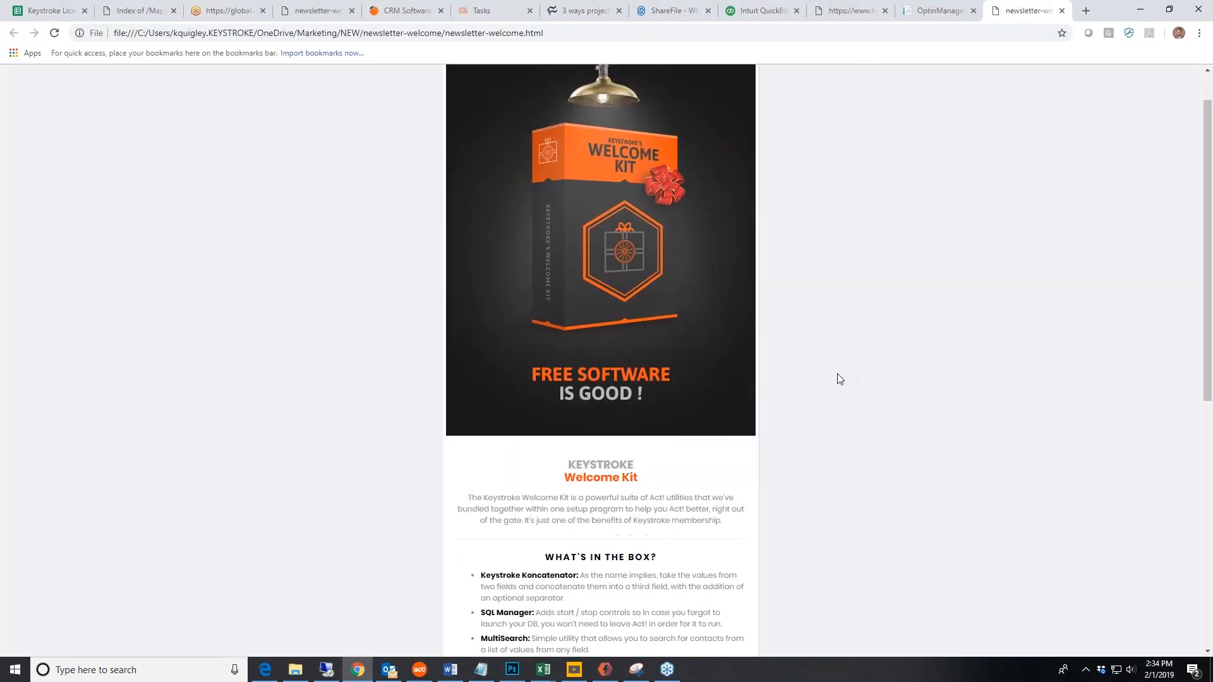
scroll(837, 374, "up", 5)
scroll(838, 392, "up", 3)
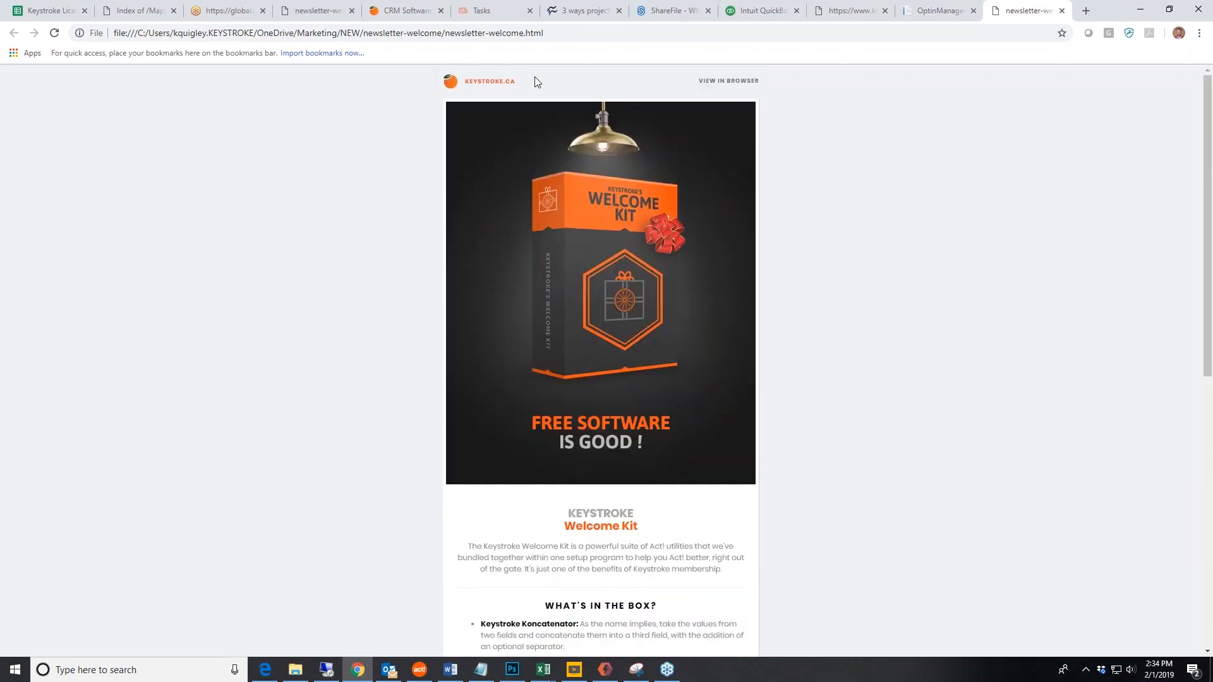
left_click(728, 85)
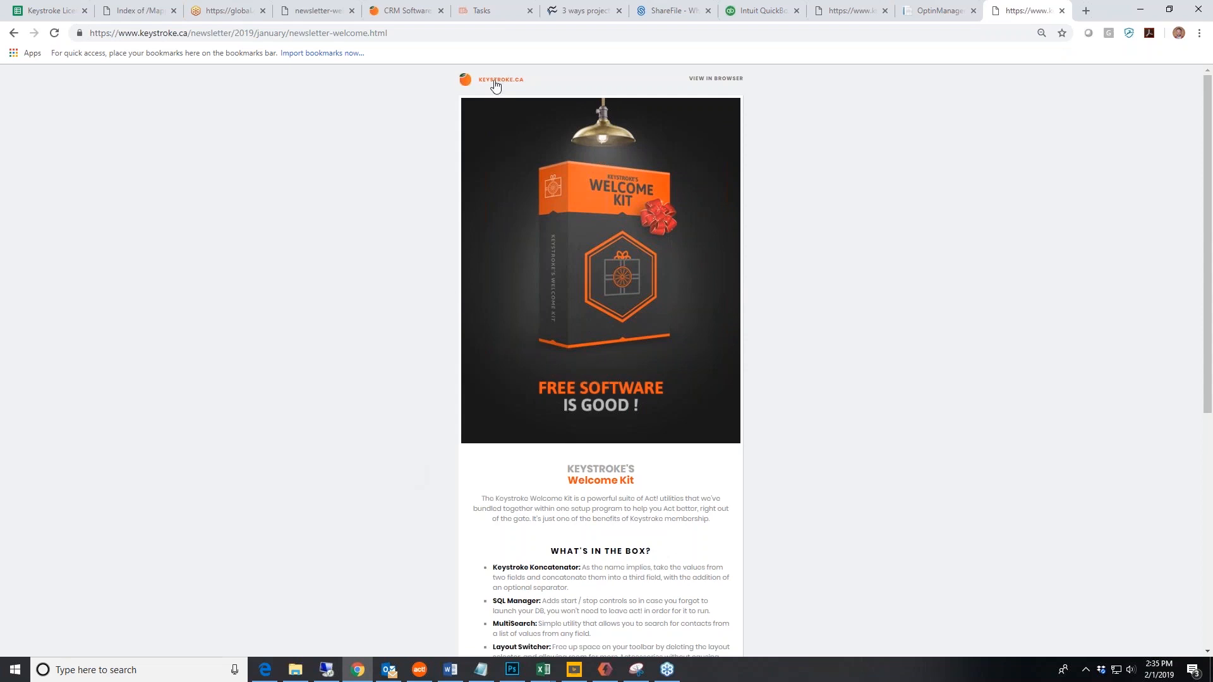
scroll(802, 414, "down", 6)
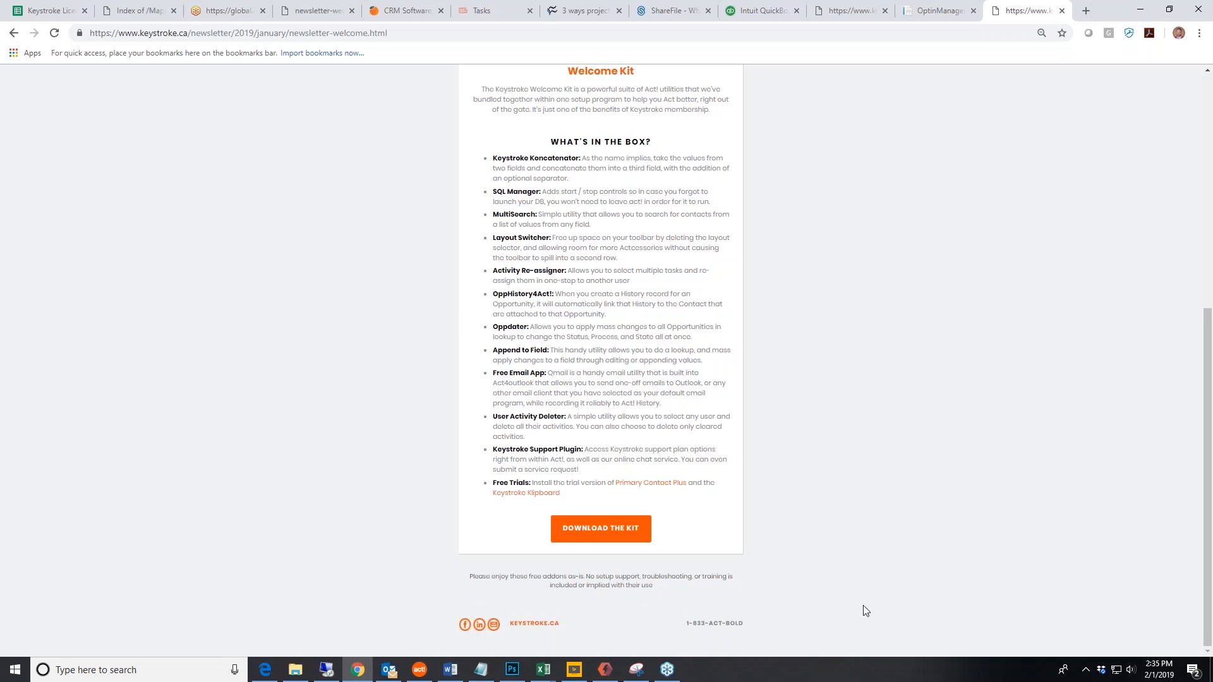
scroll(865, 605, "up", 7)
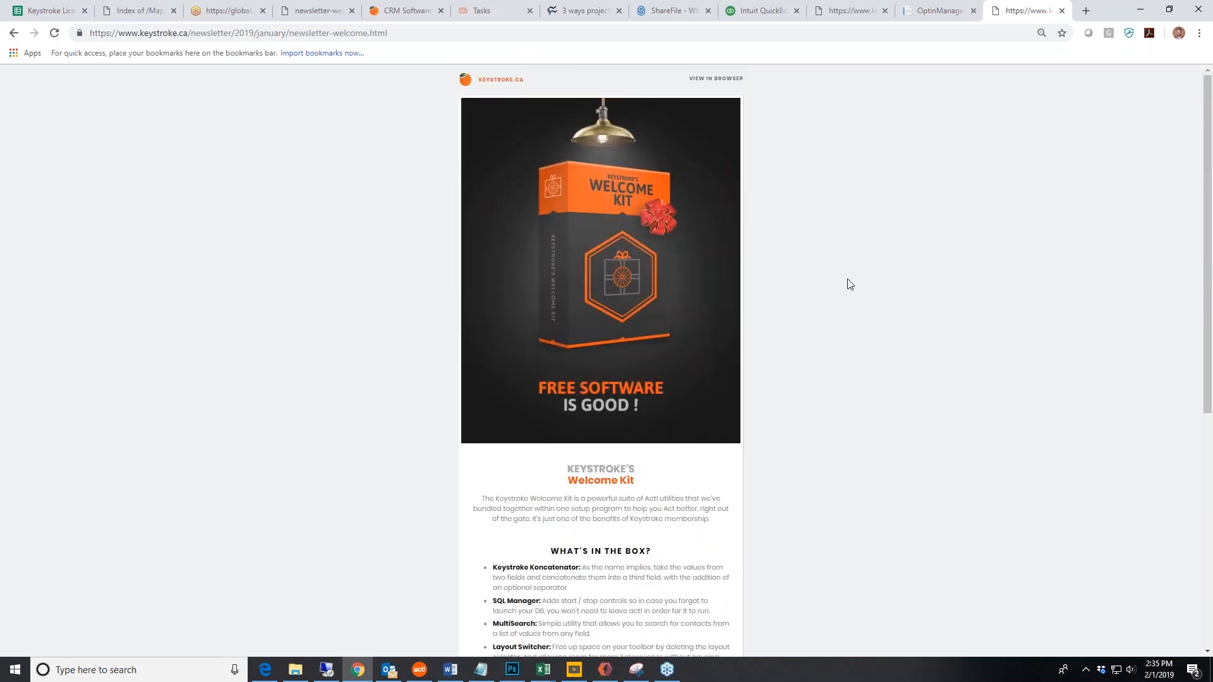
left_click(1062, 10)
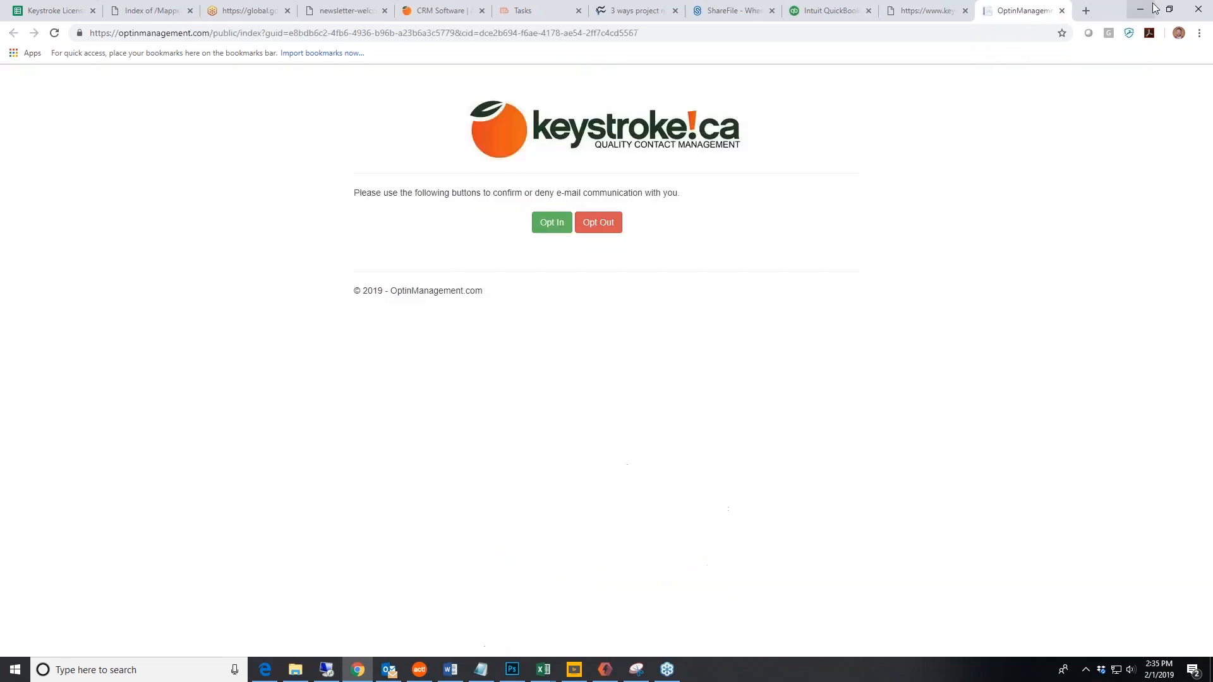
left_click(1141, 9)
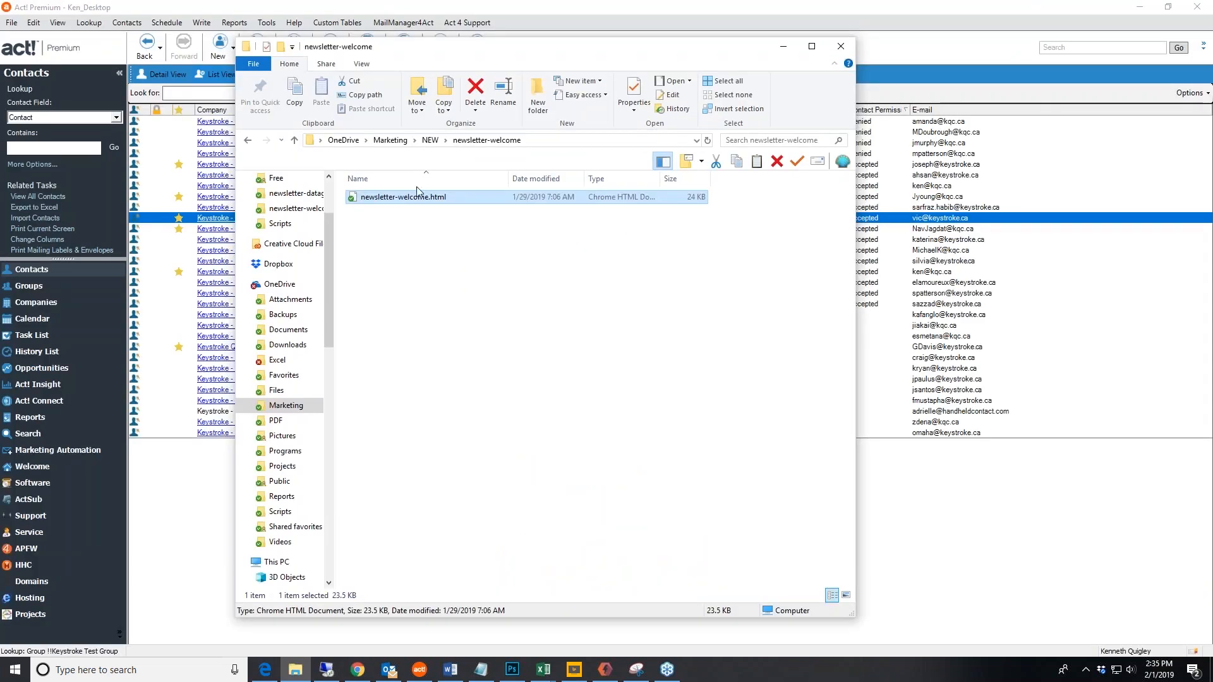
- Go back up to the NEW folder and switch to Act!
right_click(354, 201)
left_click(686, 375)
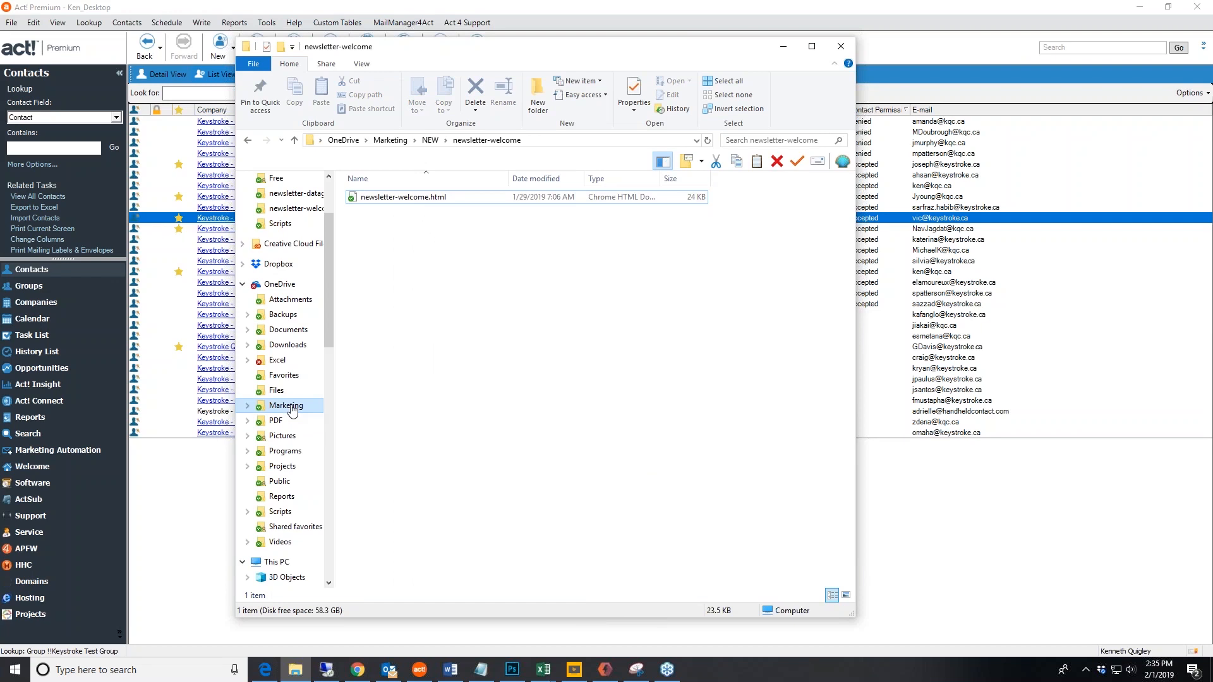
left_click(430, 140)
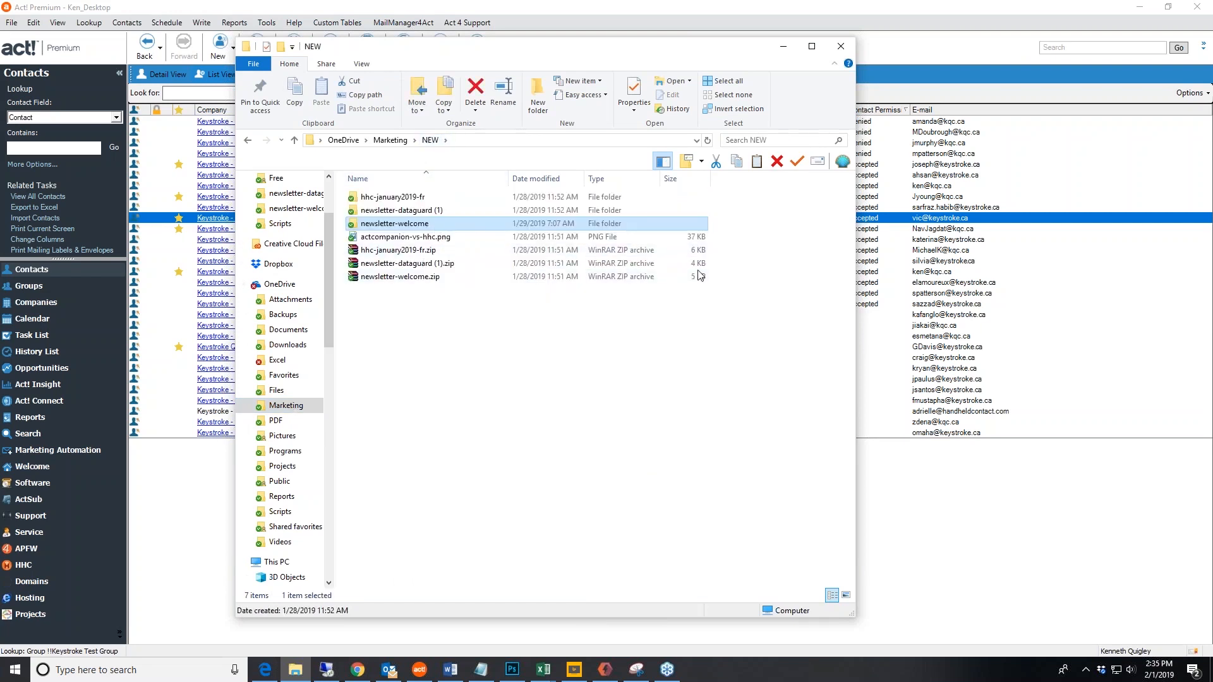
left_click(908, 52)
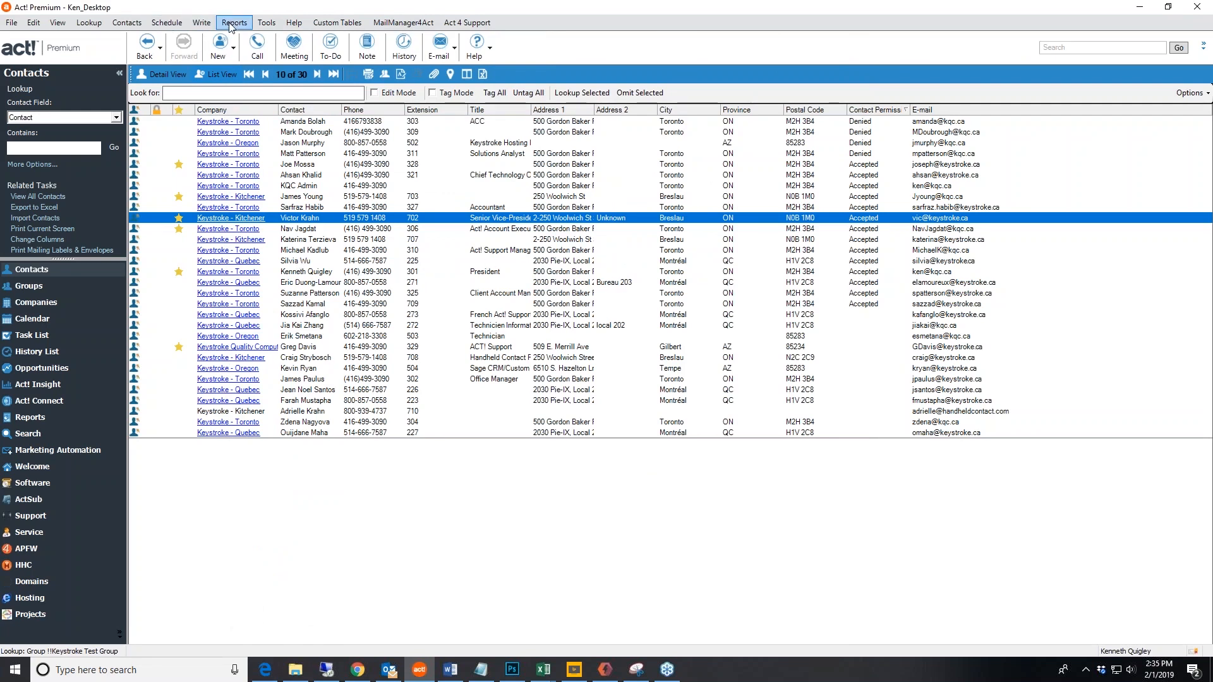
- Start Merge Email from HTML and load newsletter-dataguard.html from the Marketing > NEW > newsletter-dataguard (1) folder
left_click(202, 22)
mouse_move(253, 202)
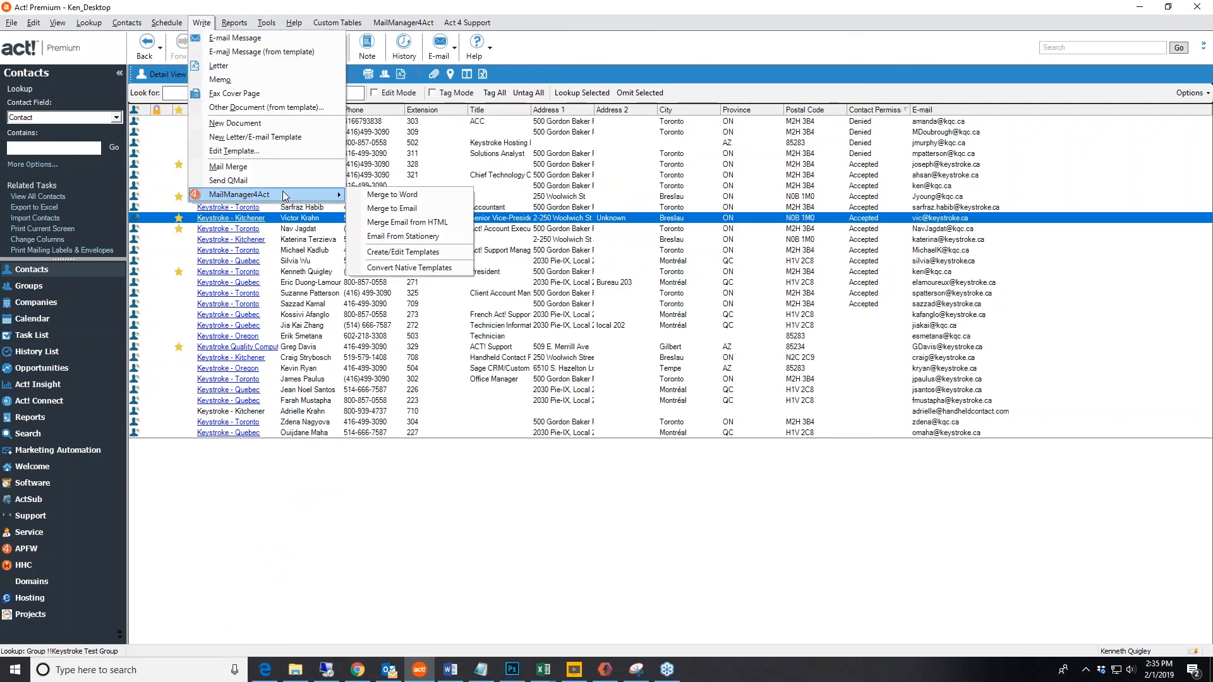
left_click(445, 222)
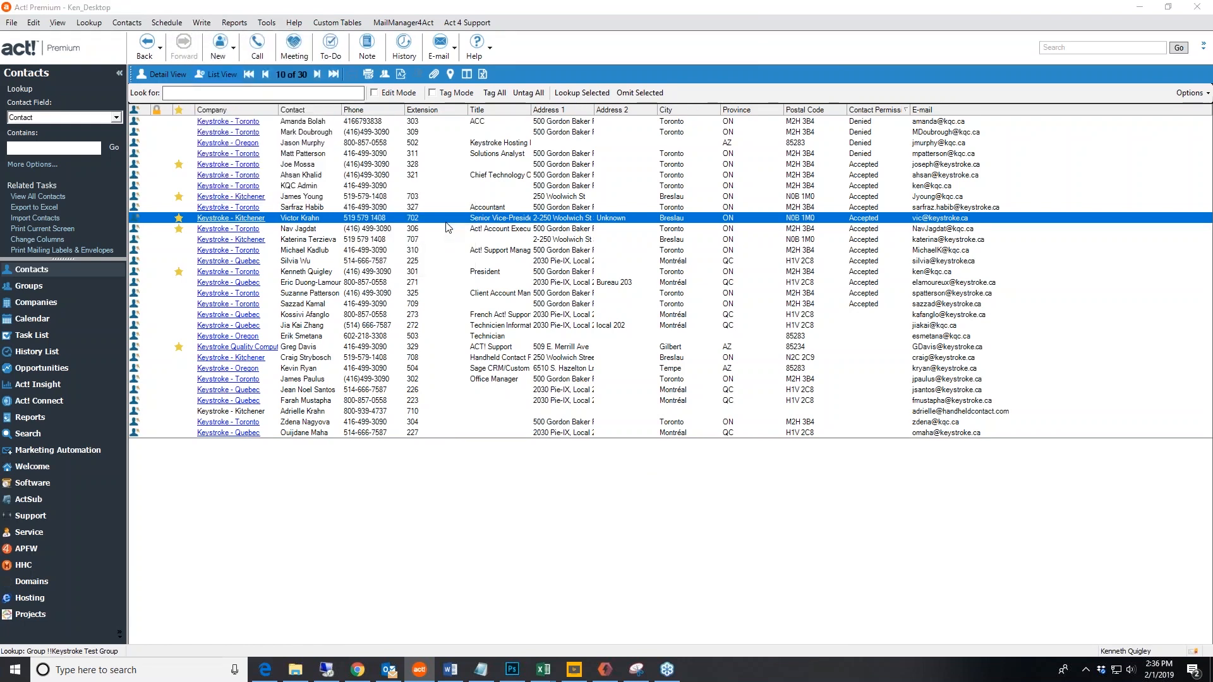
scroll(66, 135, "up", 1)
left_click(55, 98)
double_click(145, 128)
double_click(201, 117)
left_click(172, 106)
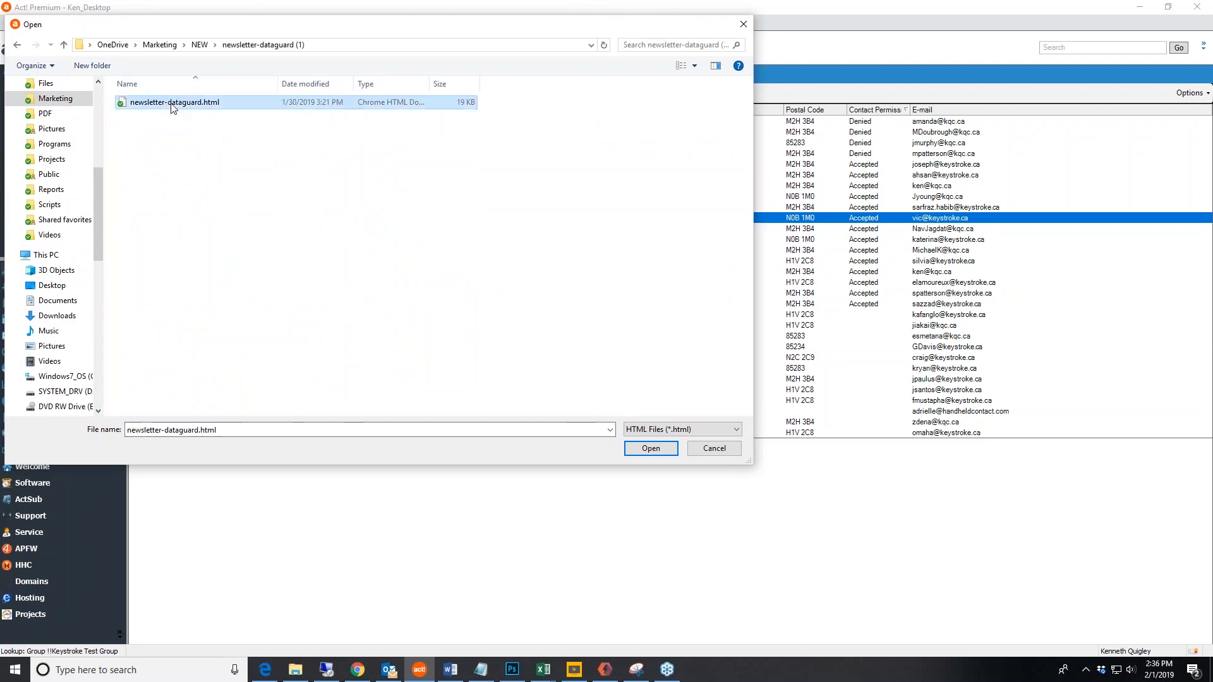
double_click(173, 103)
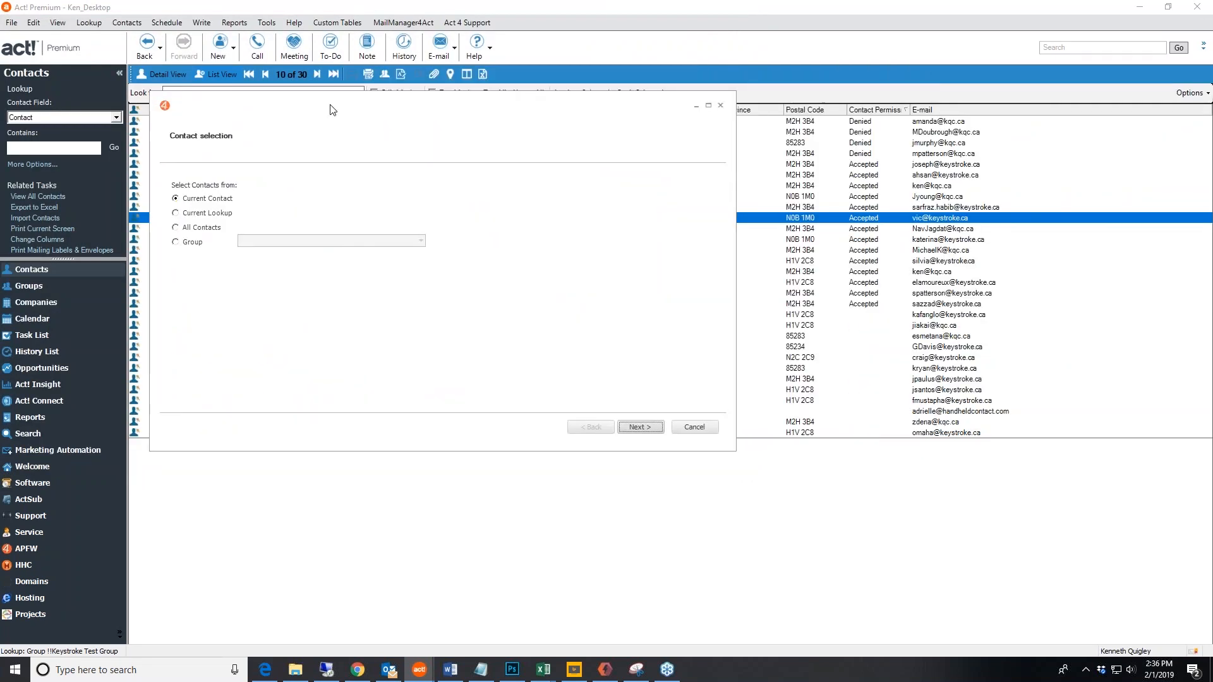
- Set the HTML merge to the Current Lookup with Send Now and subject Test, keeping the offered delivery settings
left_click(184, 213)
left_click(635, 428)
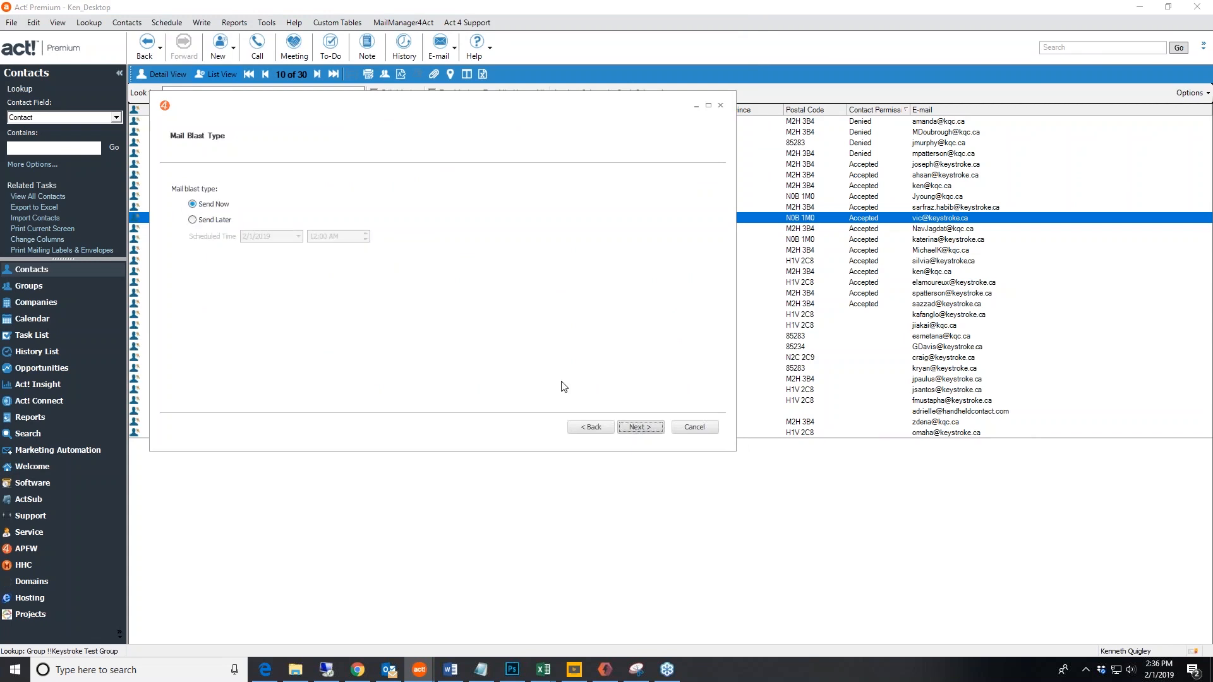
left_click(639, 428)
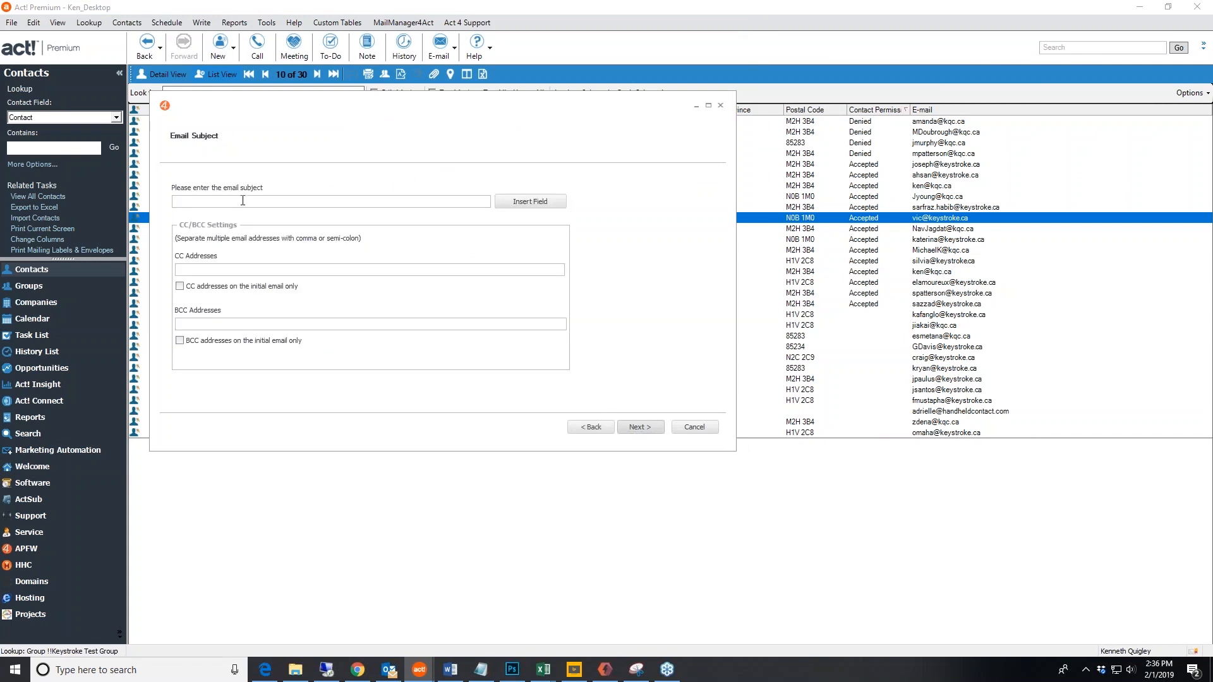
left_click(640, 428)
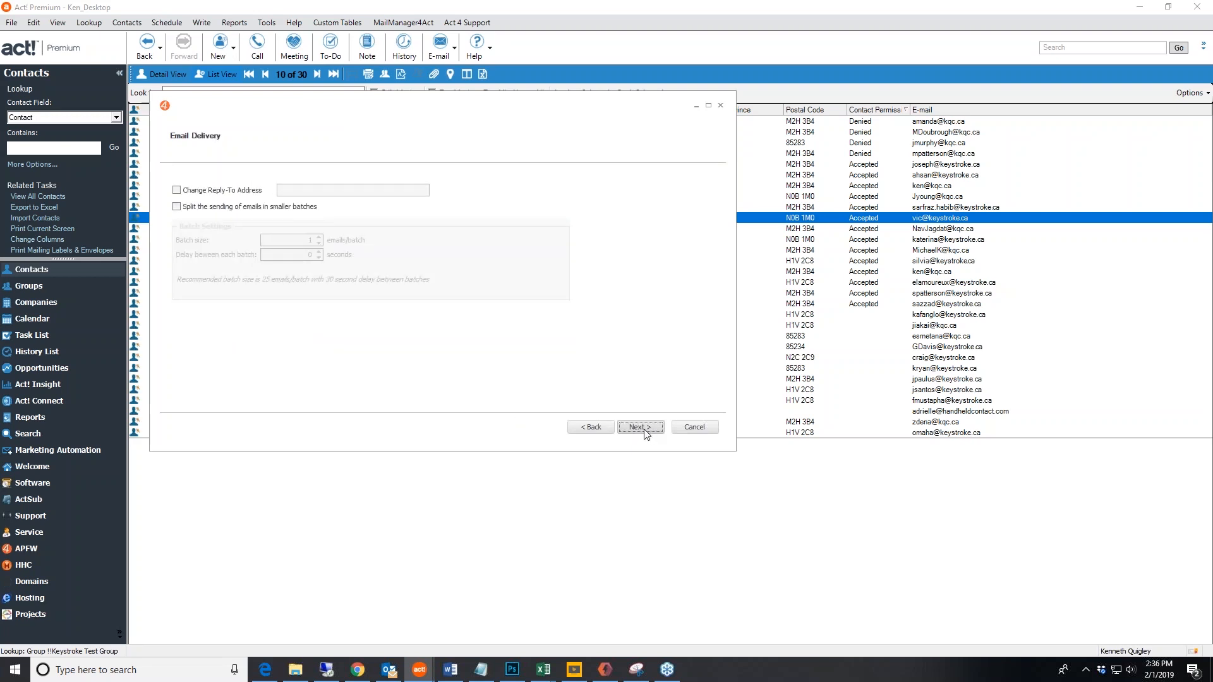
left_click(640, 428)
left_click(651, 431)
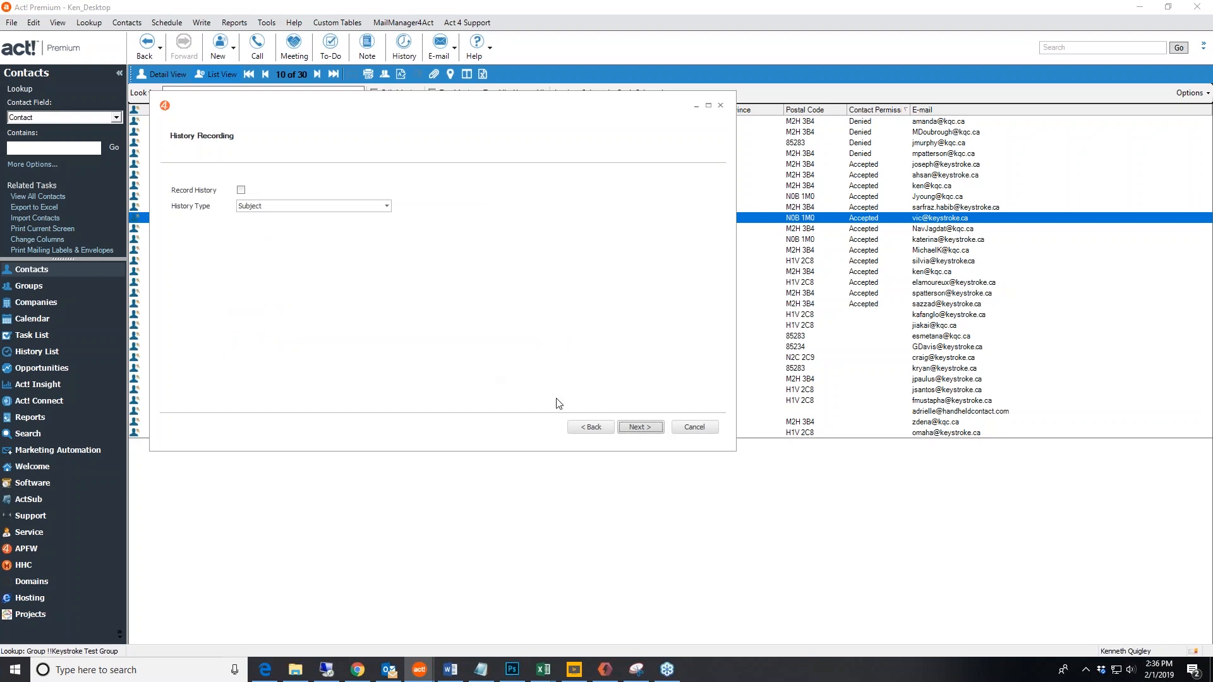
- Accept the history recording settings and send a test email from the confirmation page
left_click(649, 431)
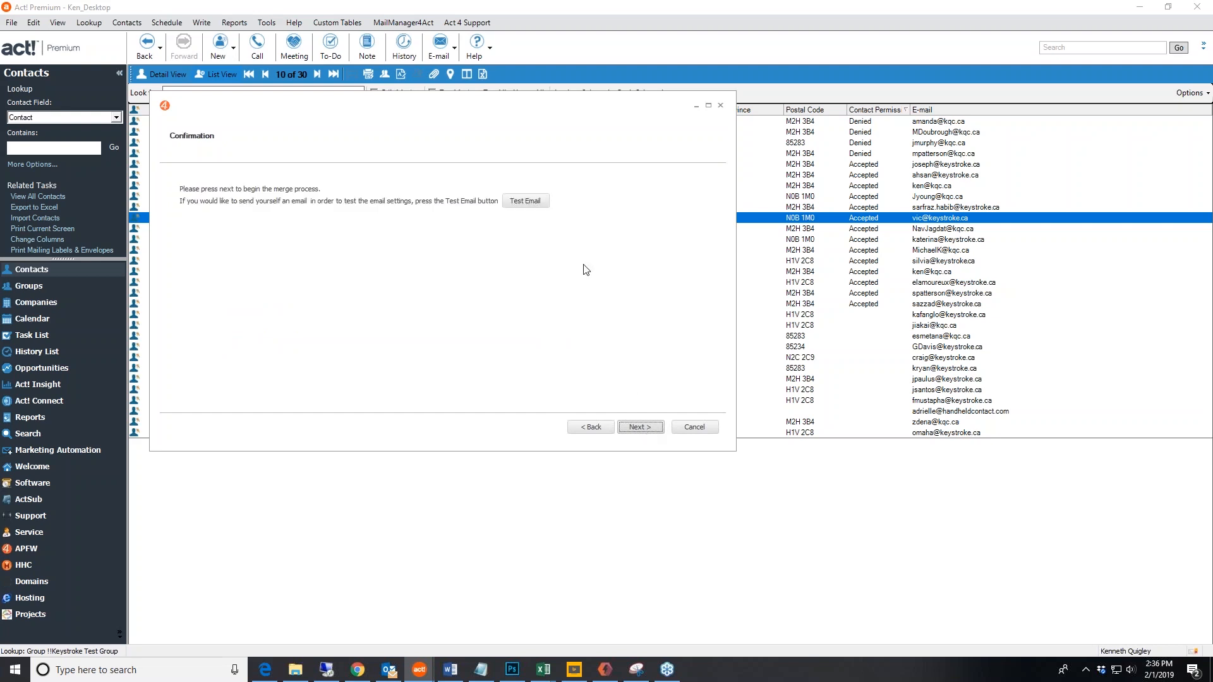
left_click(529, 203)
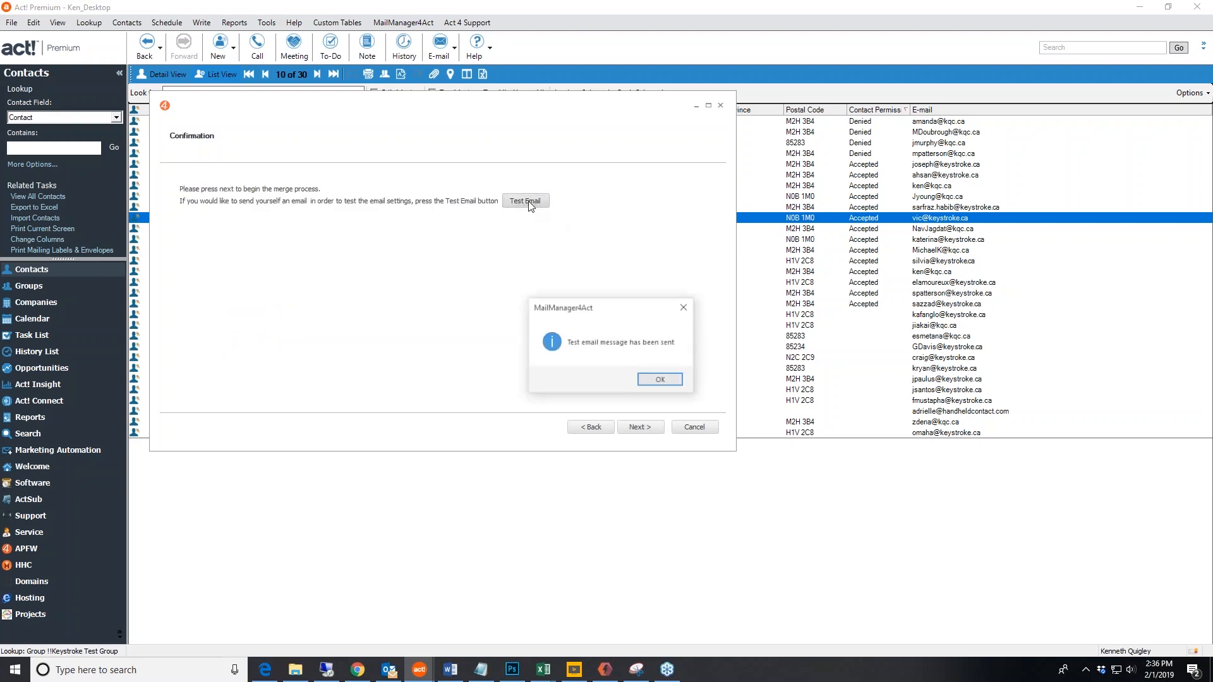
left_click(659, 380)
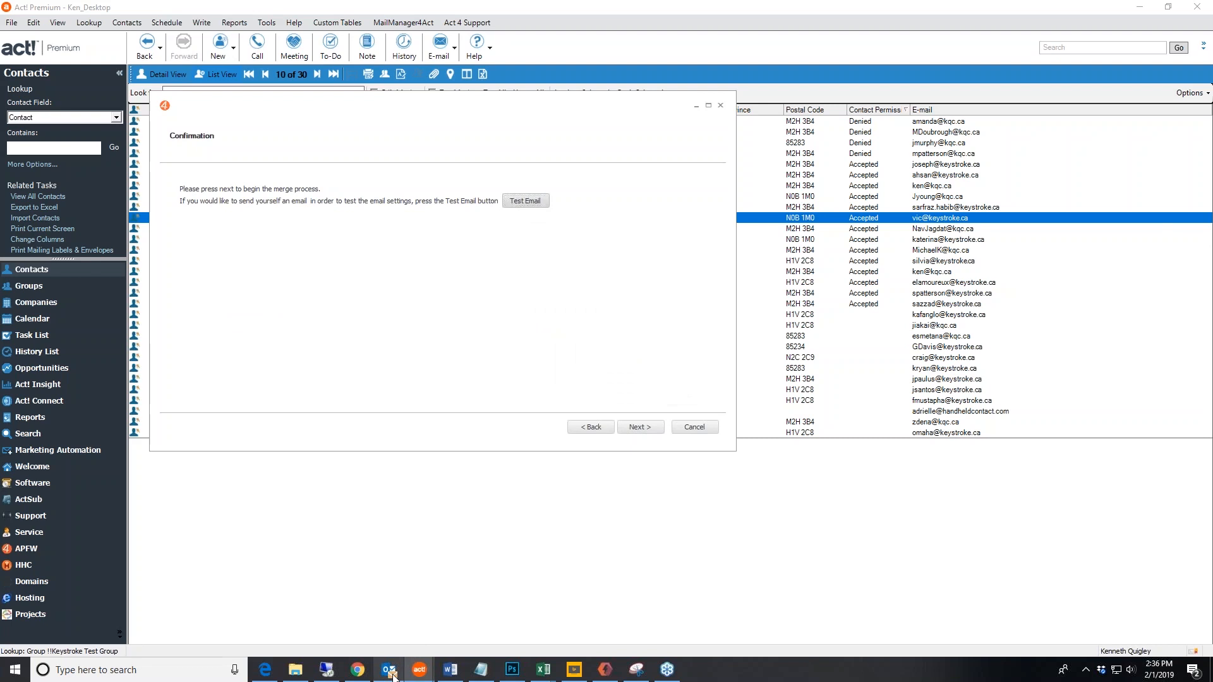
- Switch to Outlook and examine the received Dataguard test message from its header to the signature and unsubscribe footer
left_click(389, 670)
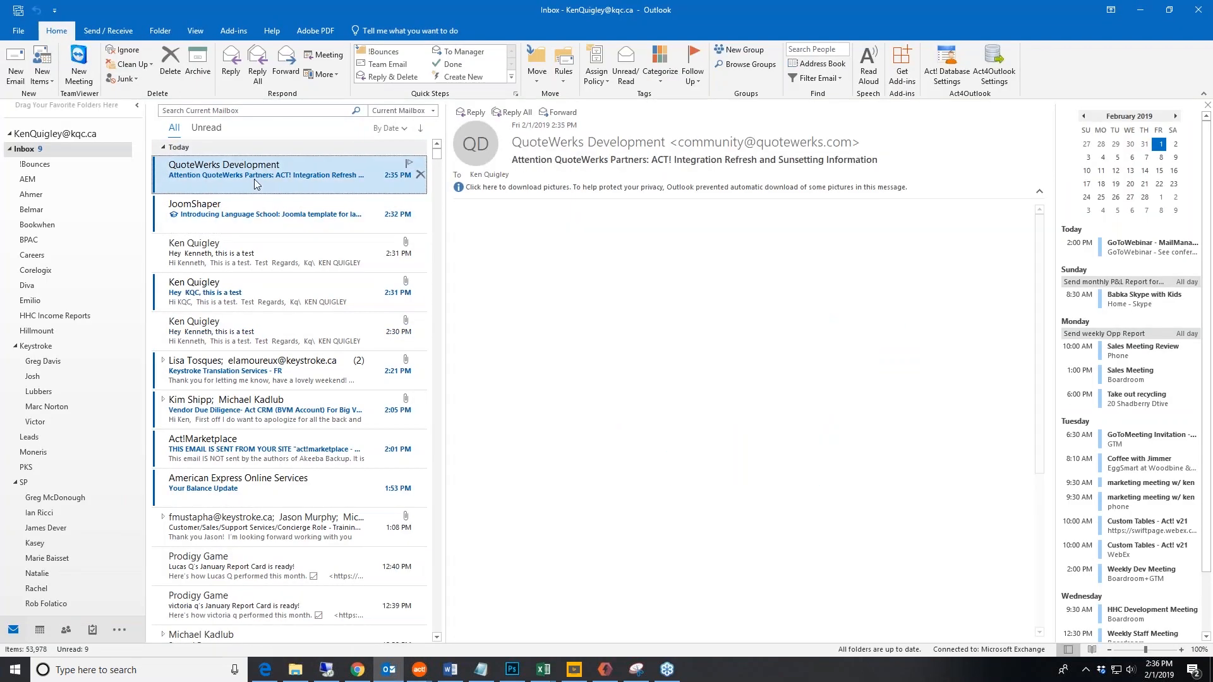
left_click(260, 168)
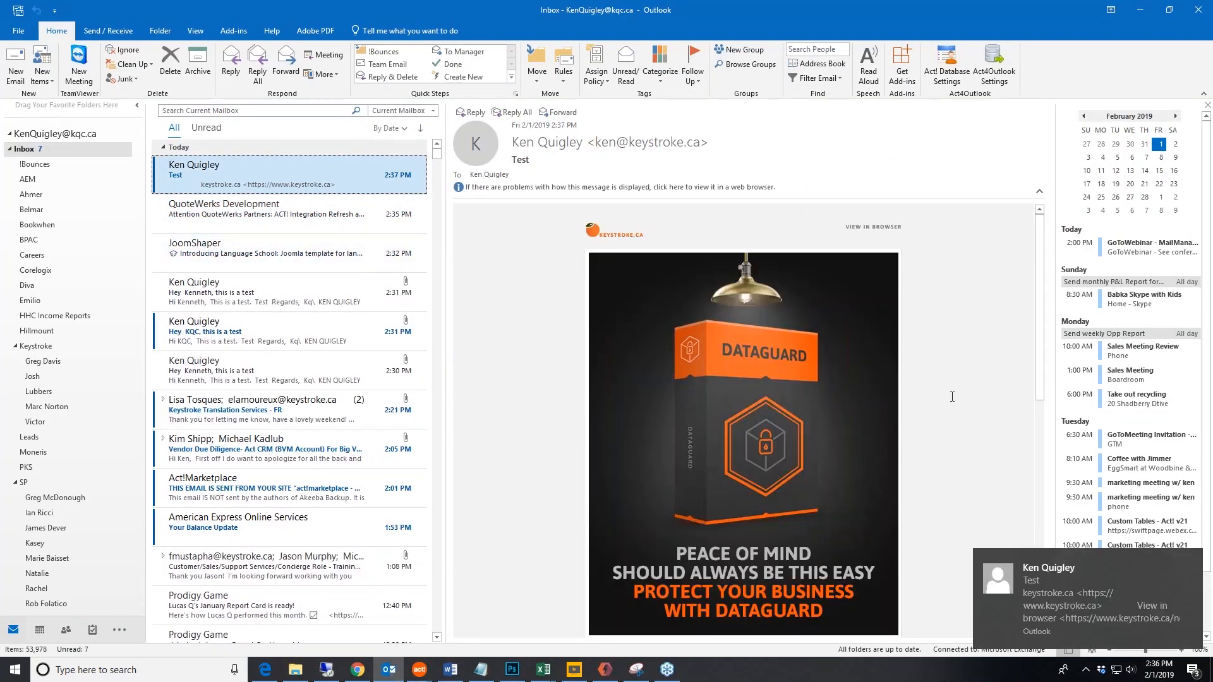
scroll(952, 397, "down", 10)
scroll(952, 397, "up", 10)
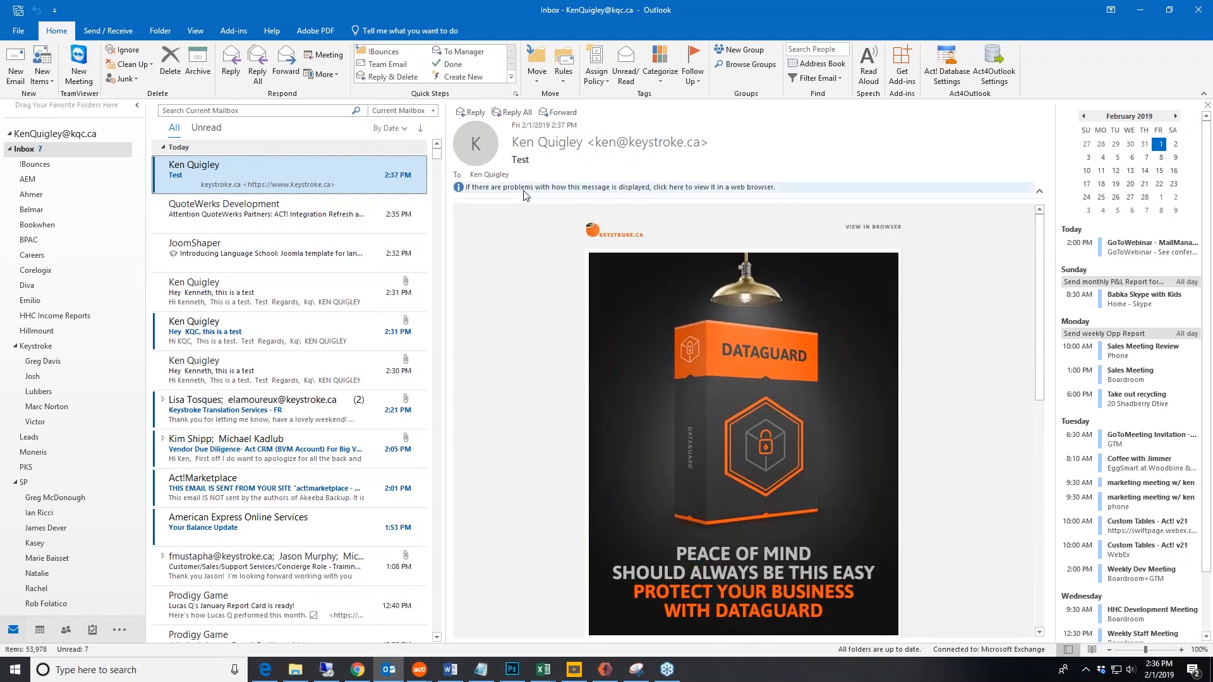
scroll(556, 571, "down", 10)
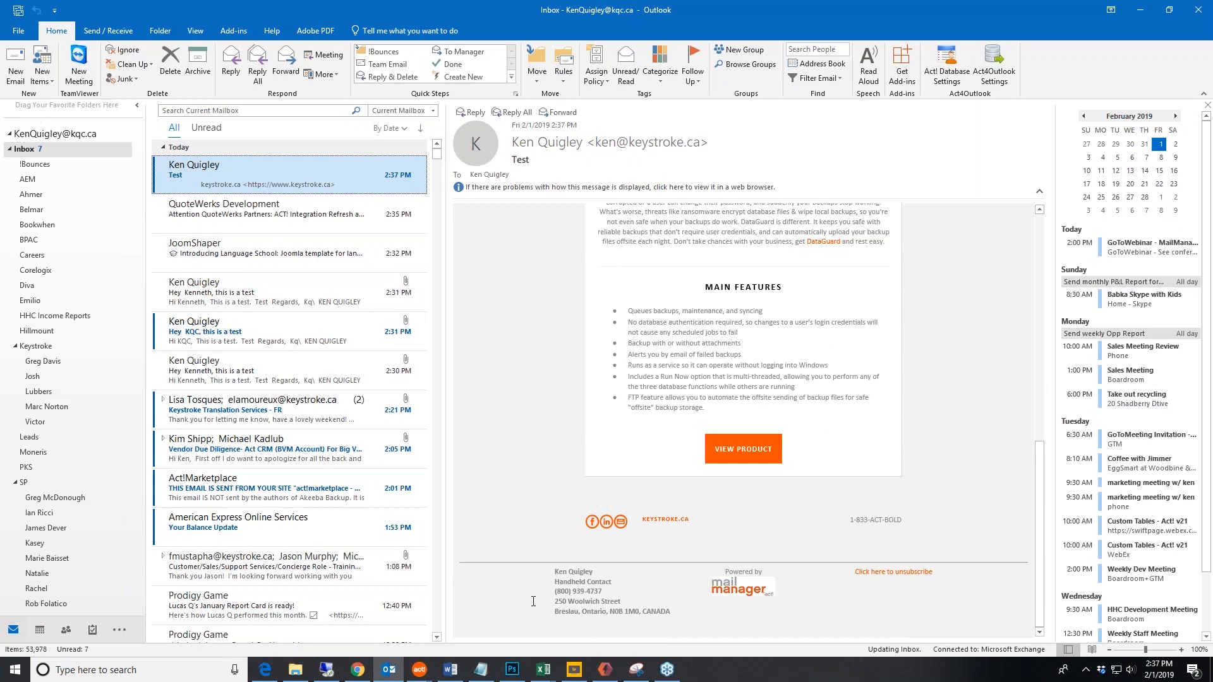
scroll(944, 486, "up", 4)
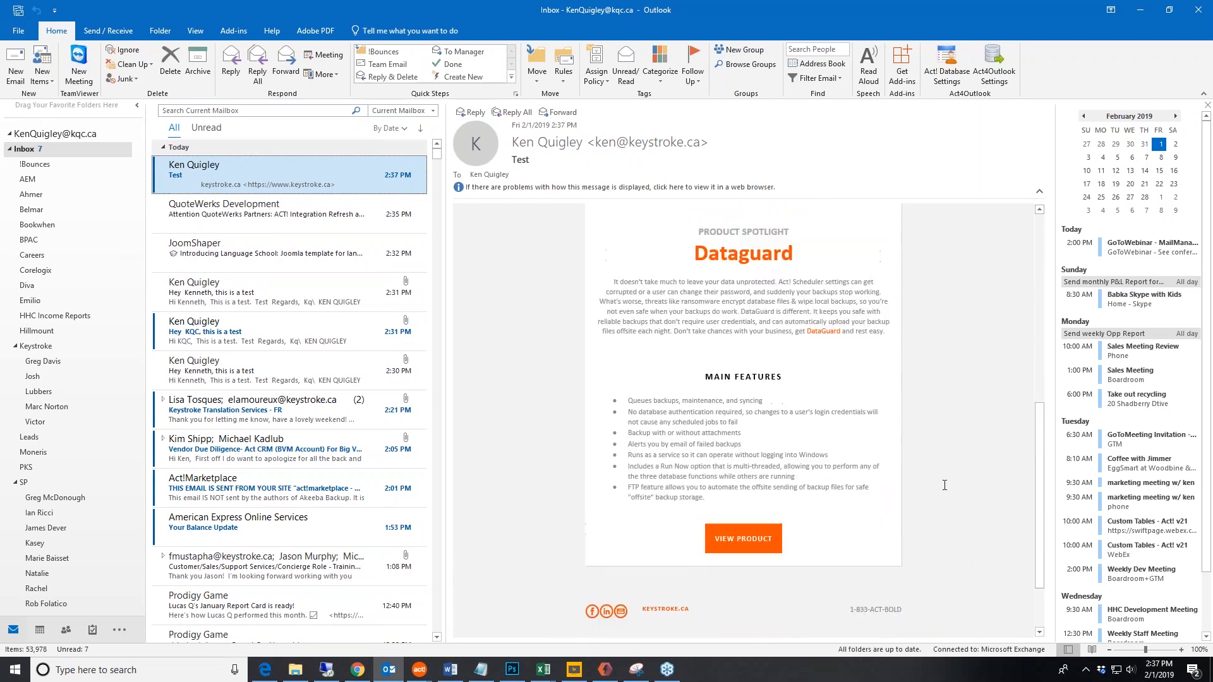
scroll(944, 486, "down", 1)
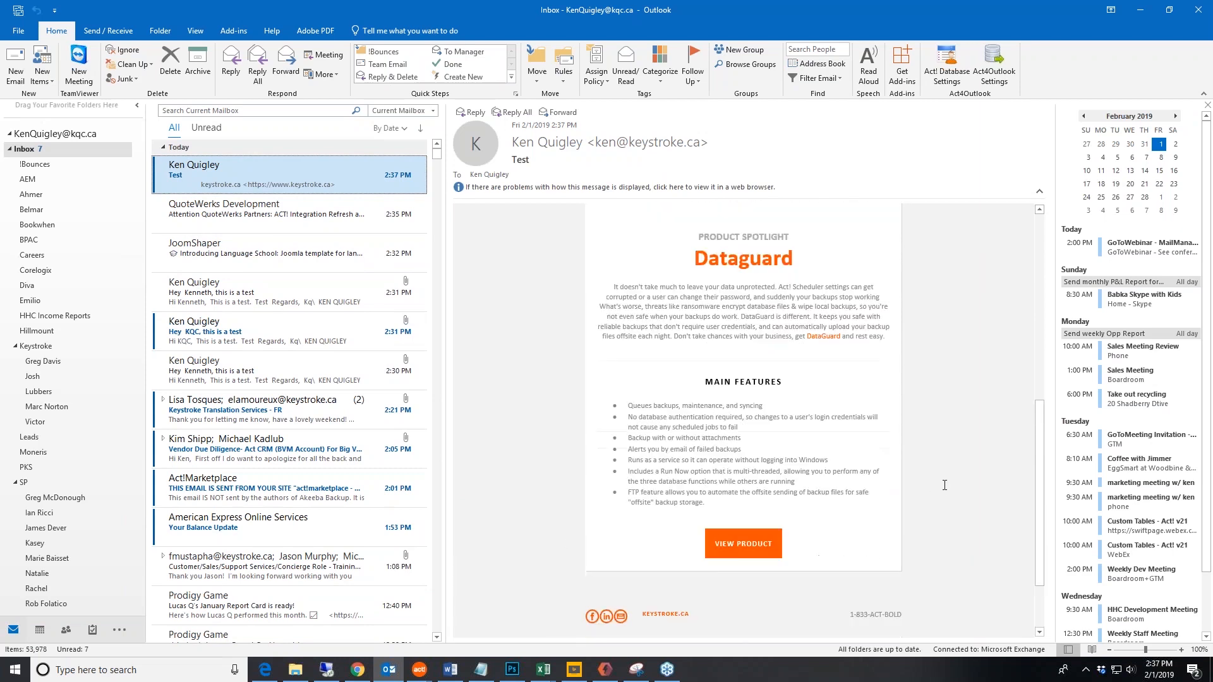
- Follow the message's View Product link and select the web address of the DataGuard product page
left_click(740, 545)
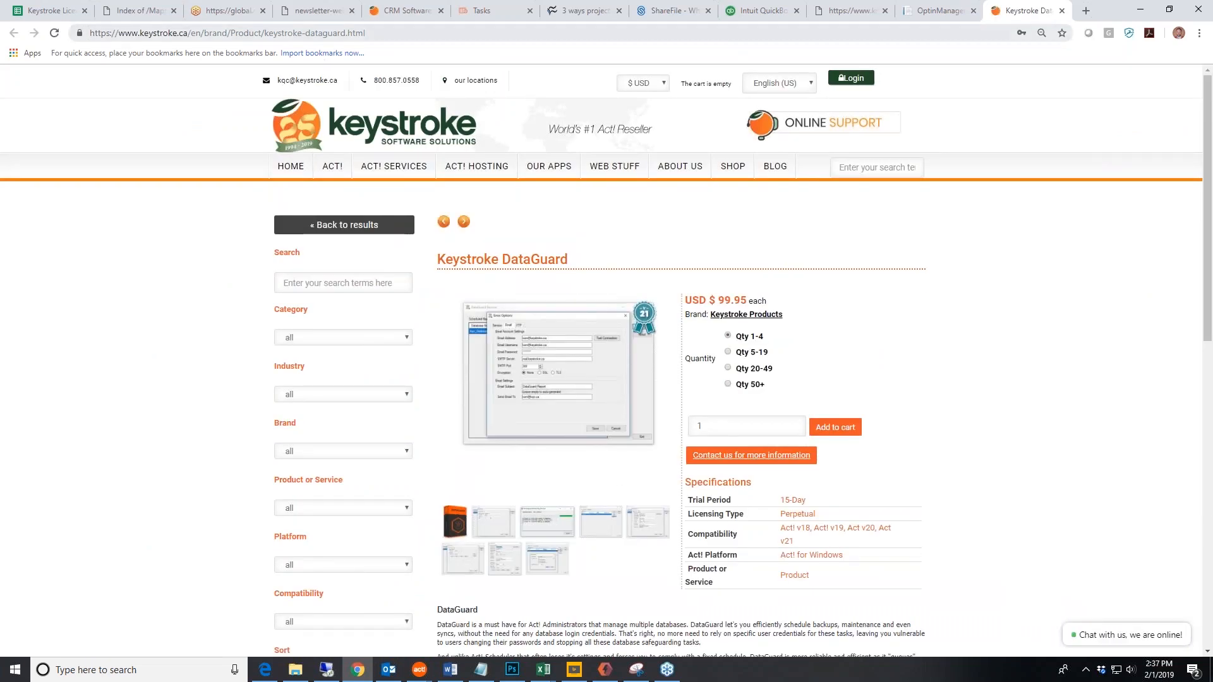
left_click(319, 34)
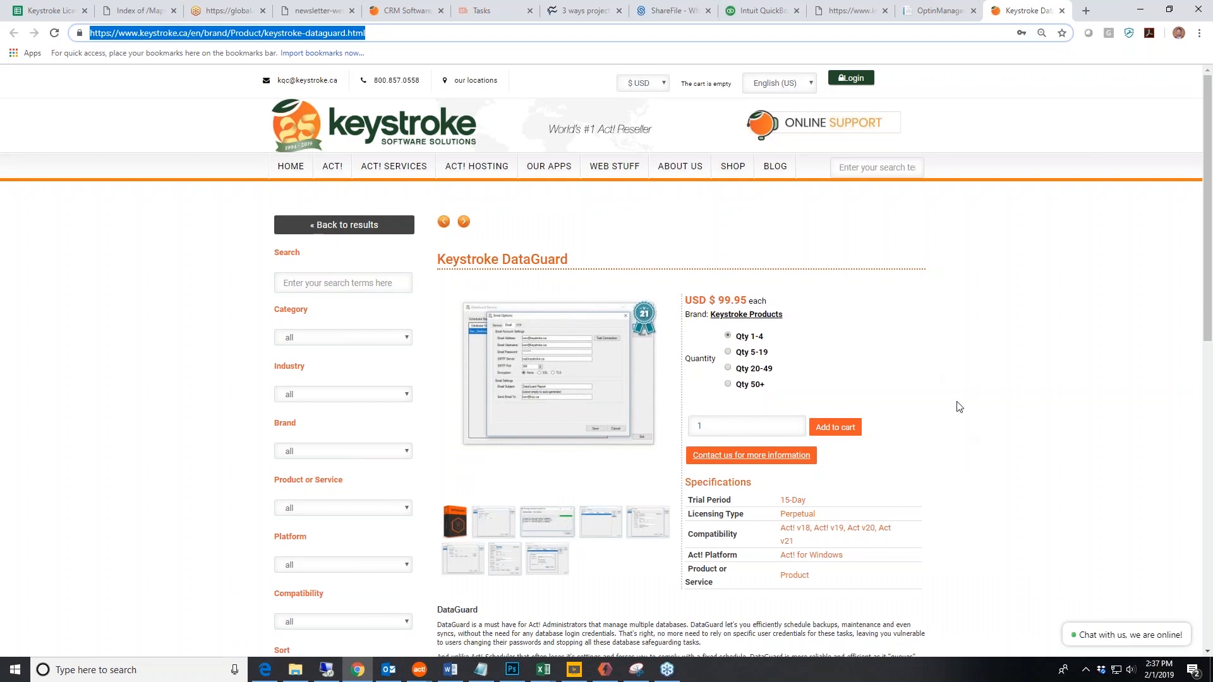
- Go to actaddonshop.com and open The Knowtifier product page from the Automation category
type("actaddonshop.com")
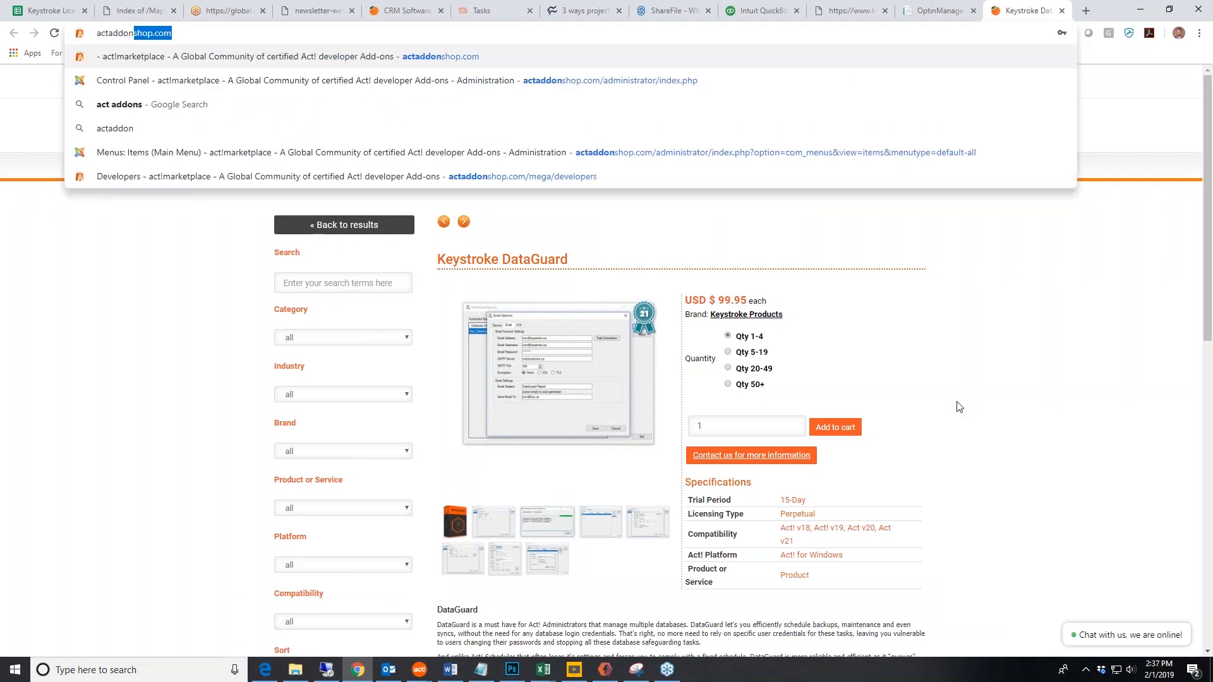
key("Return")
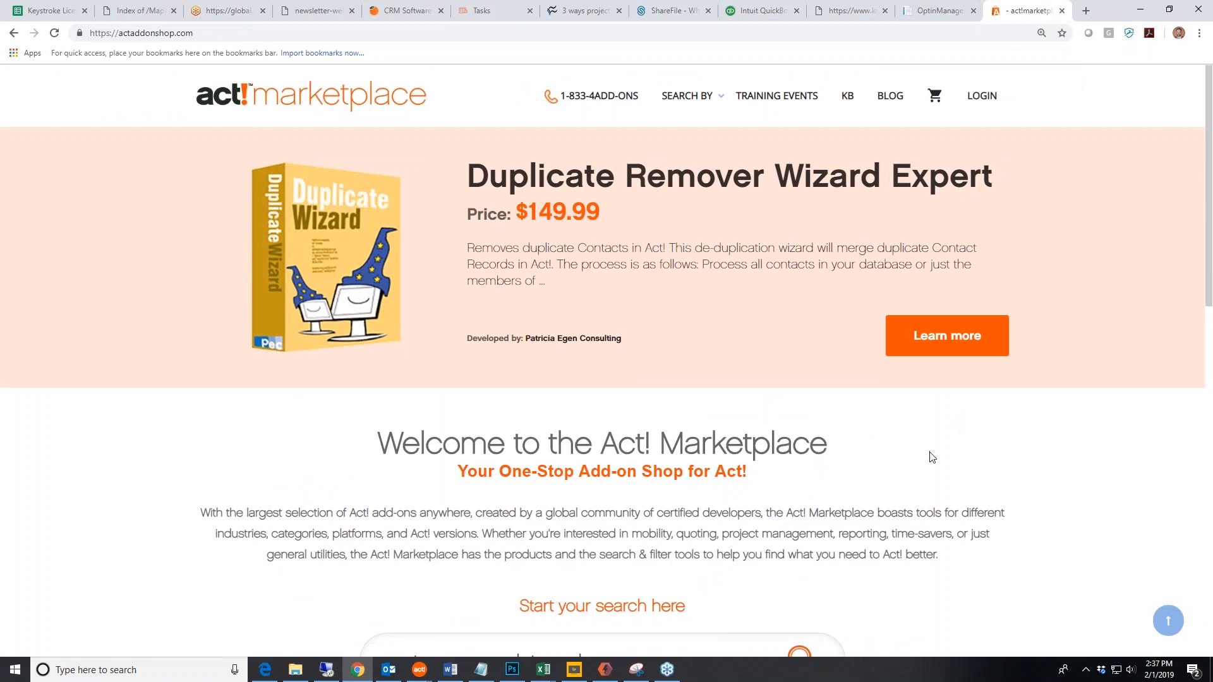
scroll(958, 491, "down", 8)
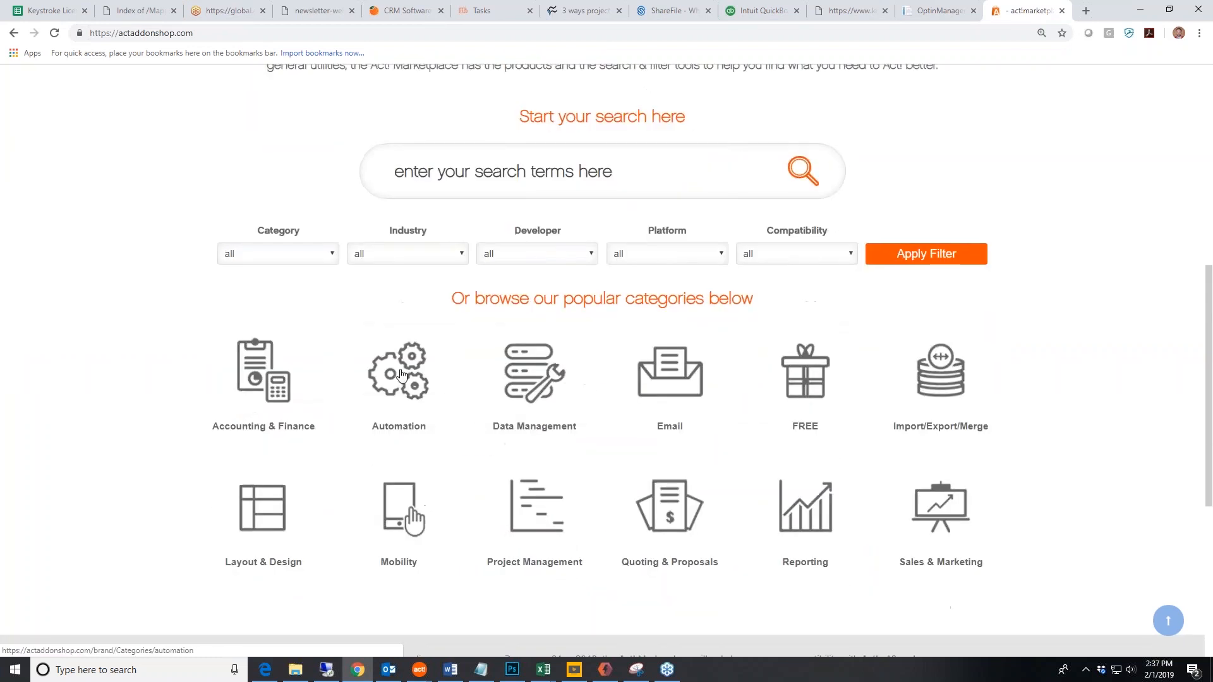
left_click(377, 397)
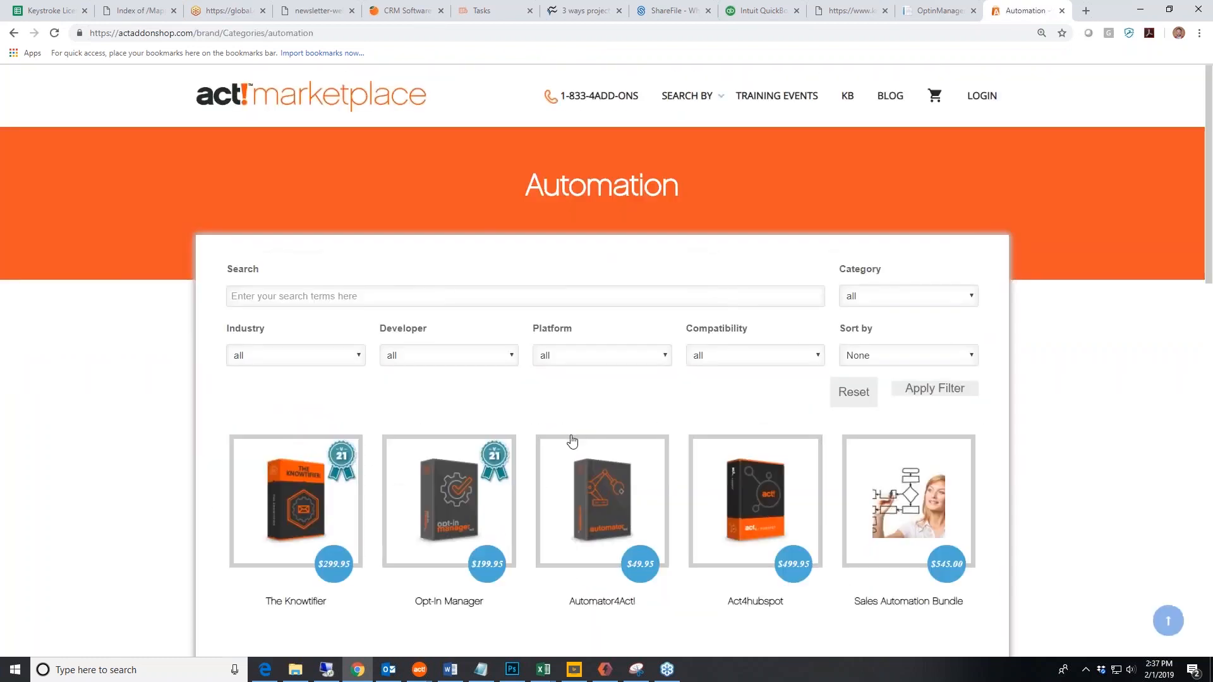
scroll(572, 439, "down", 3)
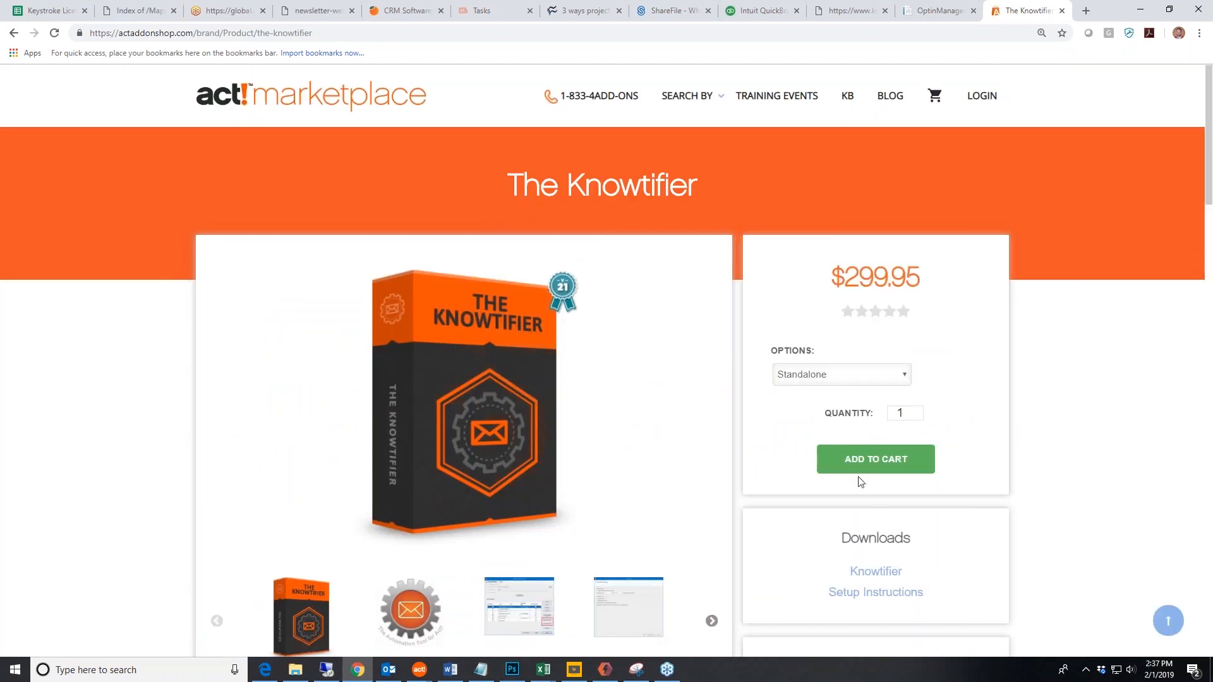
- Add the standalone version of The Knowtifier to the cart and proceed to checkout
left_click(911, 473)
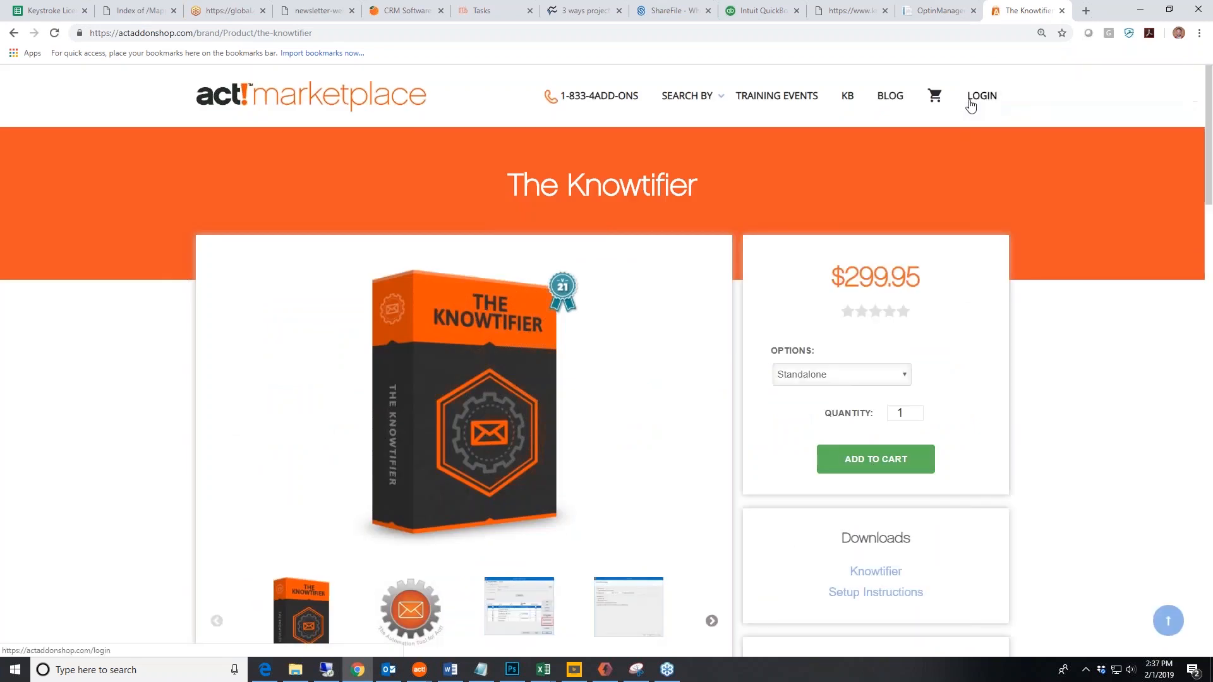
left_click(935, 96)
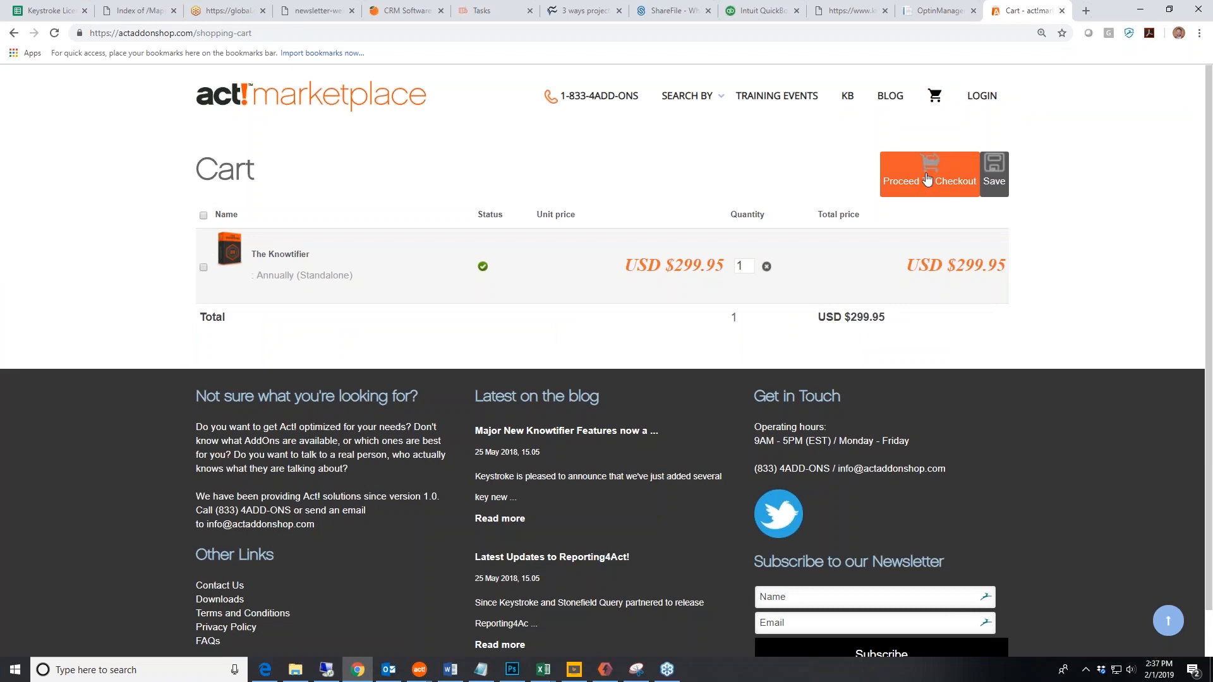
left_click(927, 180)
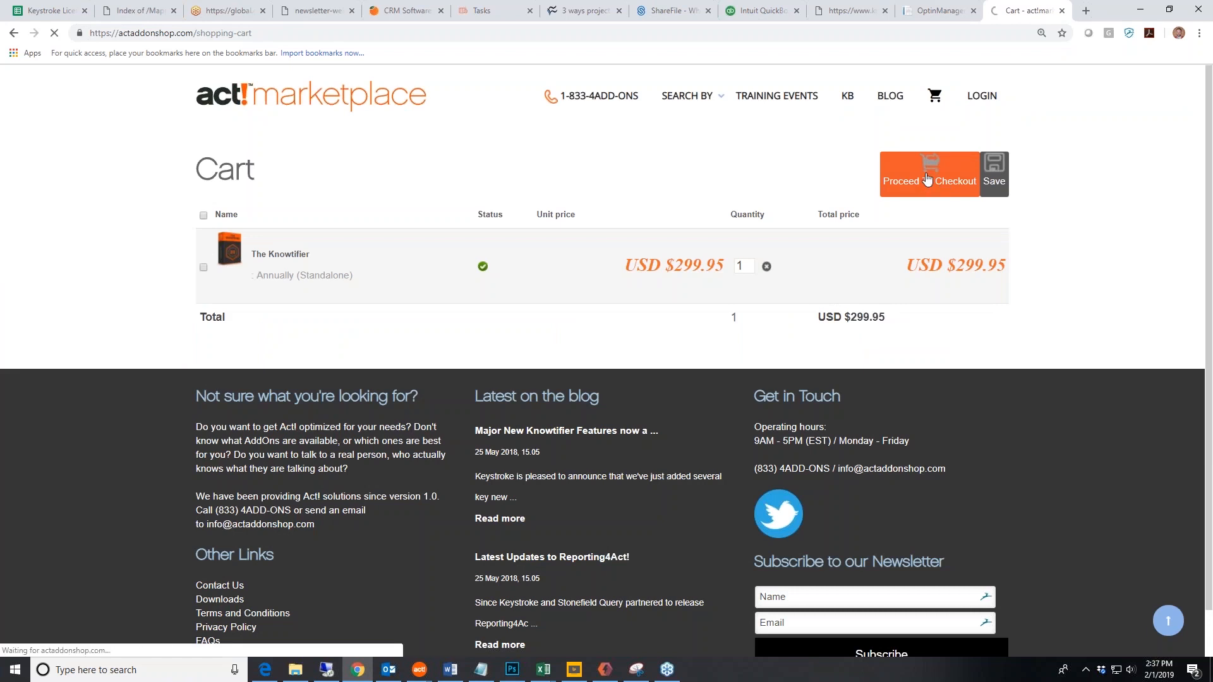
- Fill in the guest checkout form with the customer's e-mail, name, address and telephone, and submit it
left_click(514, 311)
left_click(542, 385)
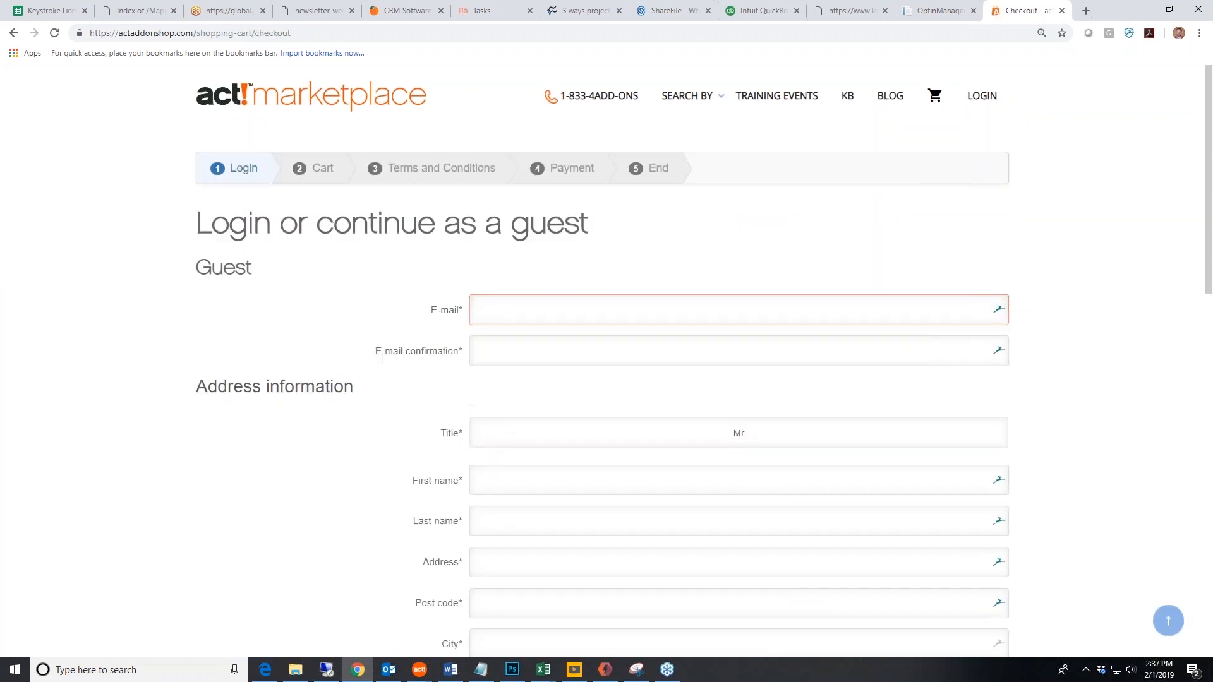
scroll(600, 489, "down", 6)
left_click(523, 240)
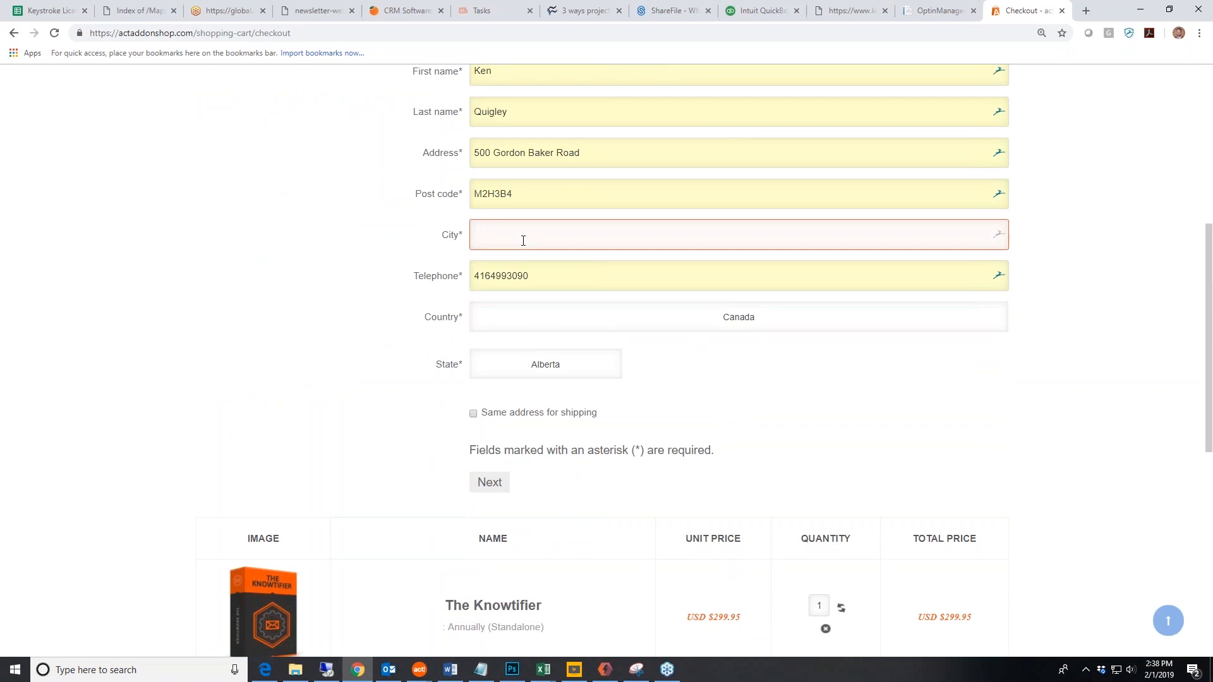
scroll(660, 370, "down", 6)
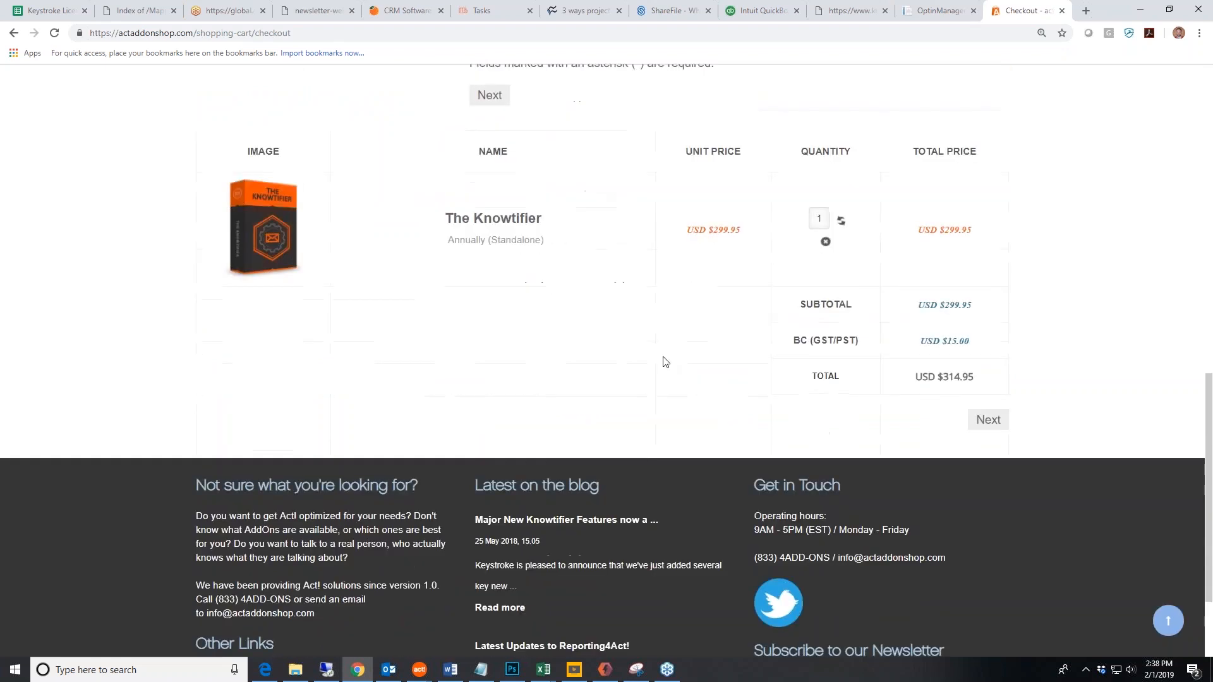
left_click(990, 401)
scroll(790, 357, "down", 6)
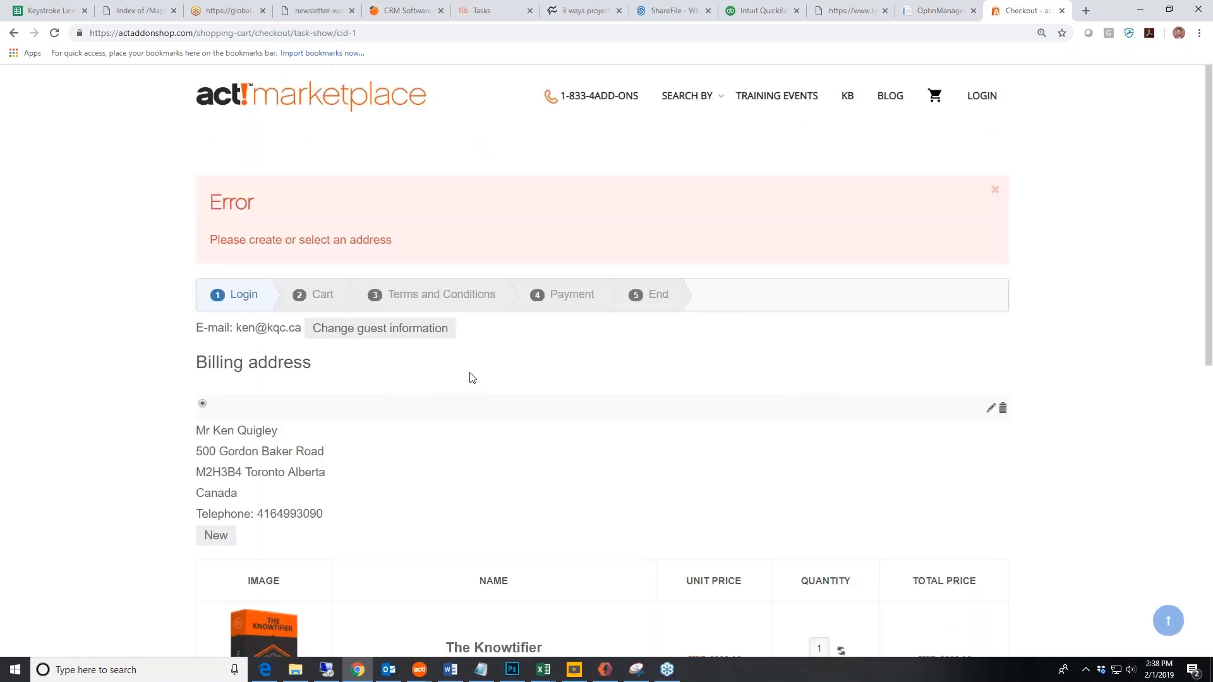
- Return to the previous checkout page and try to continue with the existing billing address
scroll(274, 389, "down", 2)
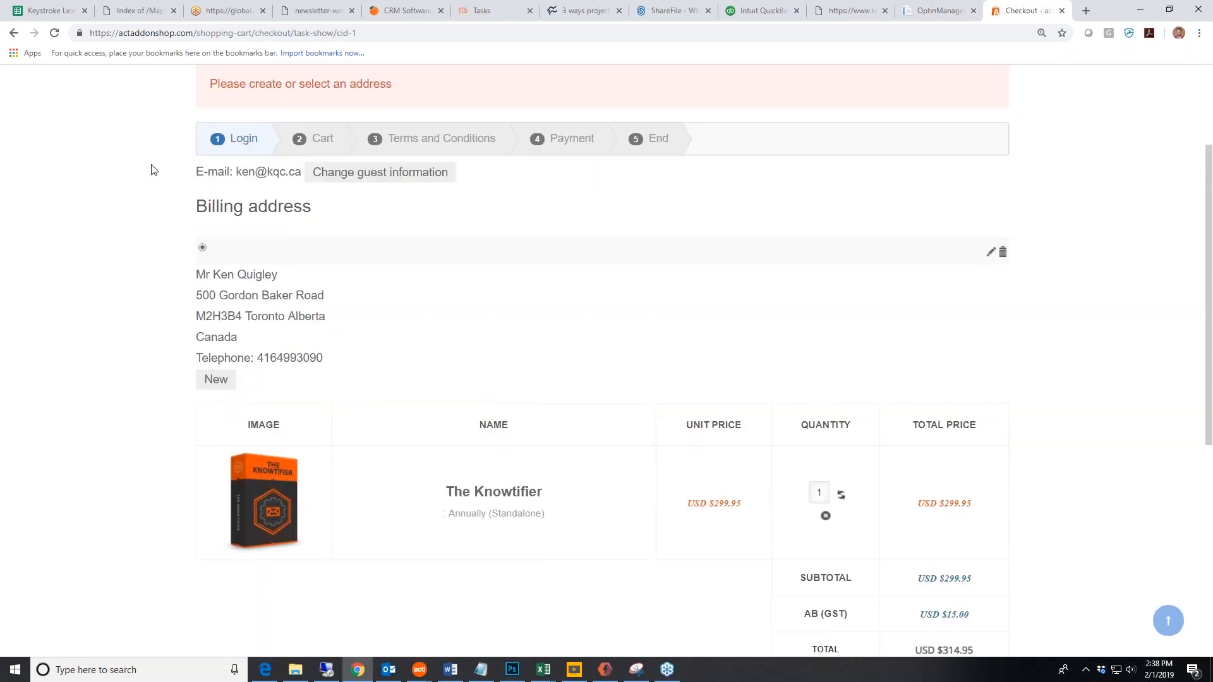
left_click(14, 33)
left_click(14, 33)
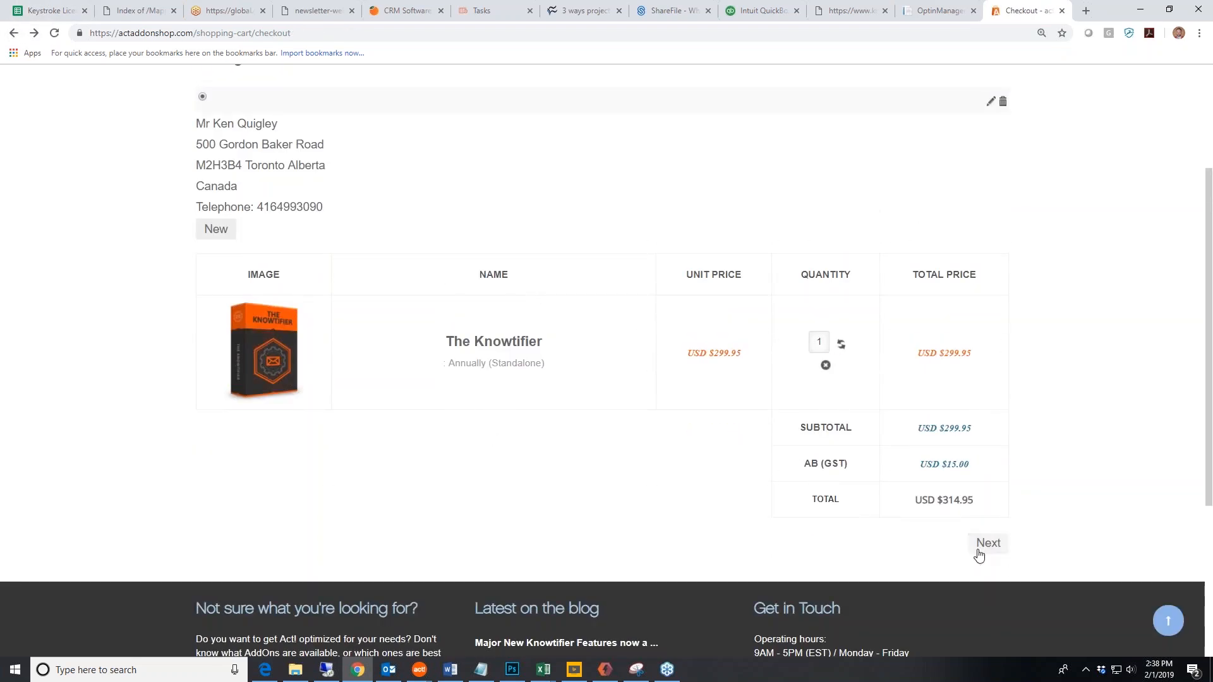
left_click(978, 556)
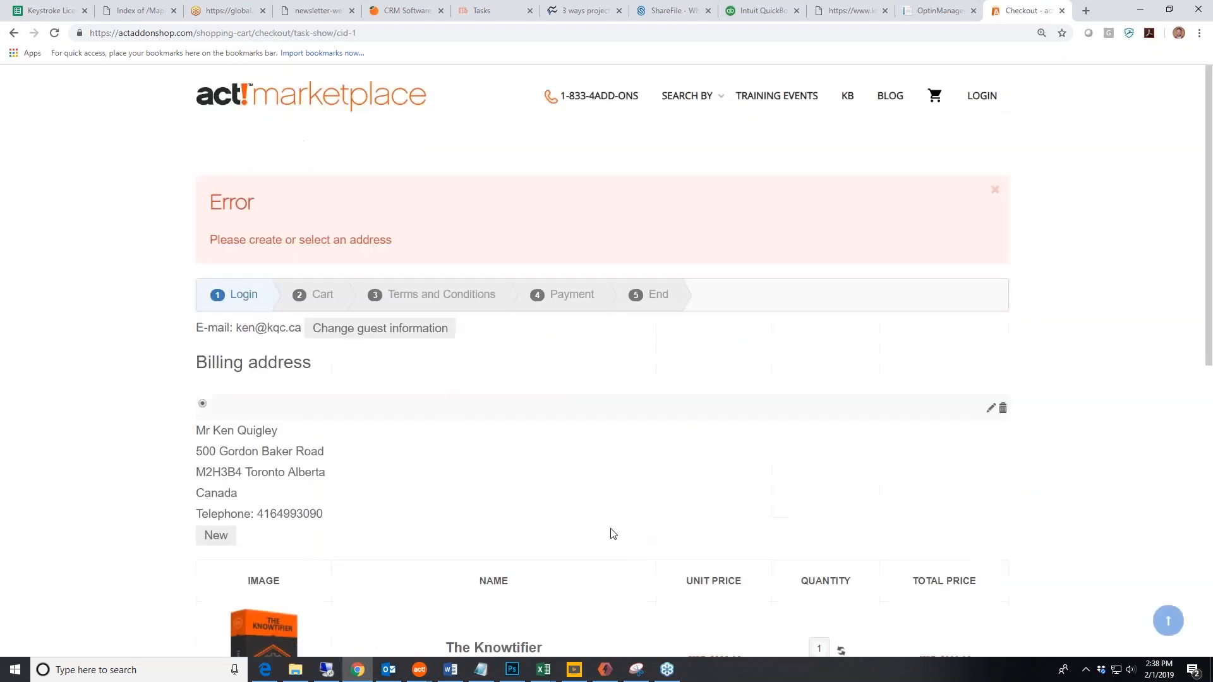
scroll(404, 518, "down", 4)
scroll(403, 518, "up", 1)
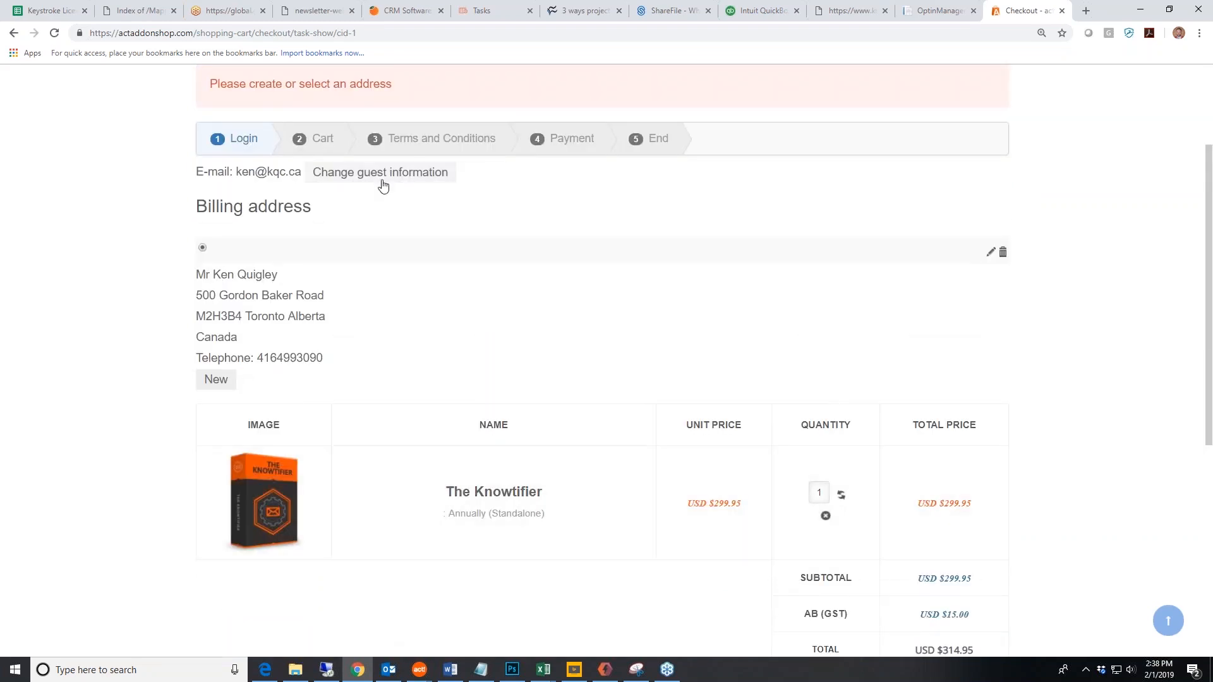
- Start a new checkout address and fill in the customer's name, street address, post code and telephone
left_click(216, 379)
left_click(517, 267)
left_click(523, 323)
left_click(517, 311)
left_click(533, 387)
scroll(565, 402, "down", 2)
- Complete the new address with the customer's city and the state Ontario, keep it as a shipping address, and save it
left_click(529, 318)
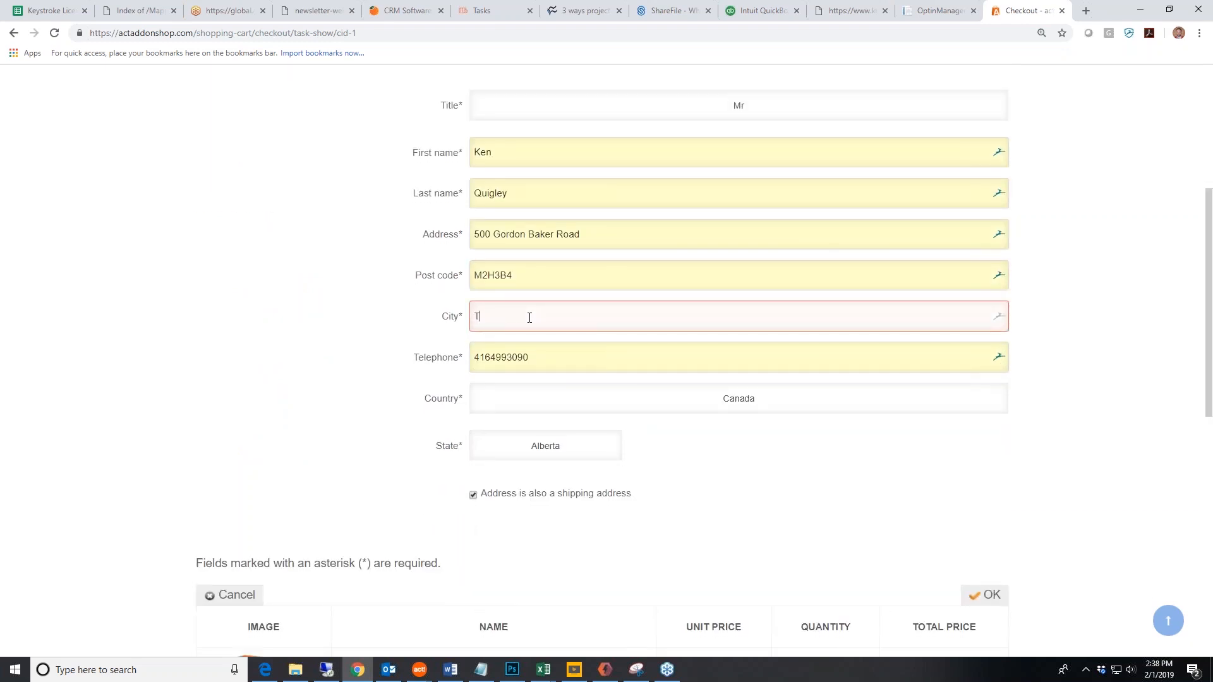
key("Tab")
key("Tab")
left_click(524, 450)
scroll(550, 569, "down", 2)
left_click(544, 608)
left_click(984, 594)
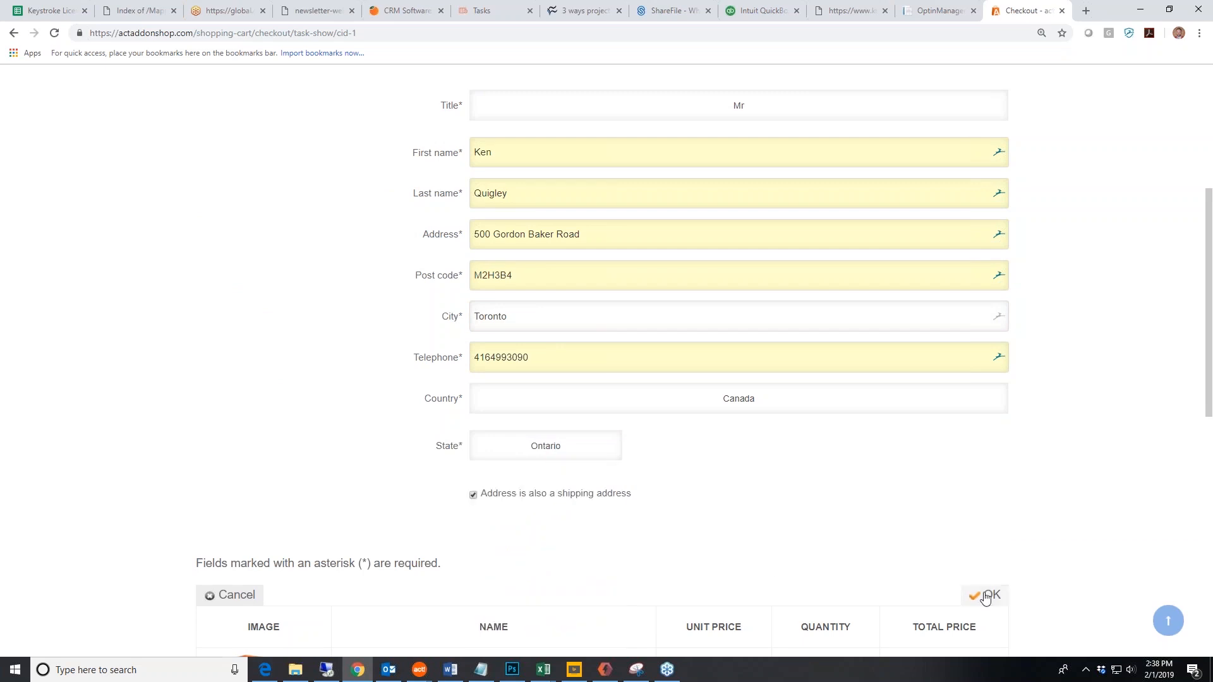
- Continue to the cart stage of the checkout and choose the Sales Productivity Plus consultant as the referral source
scroll(900, 536, "down", 3)
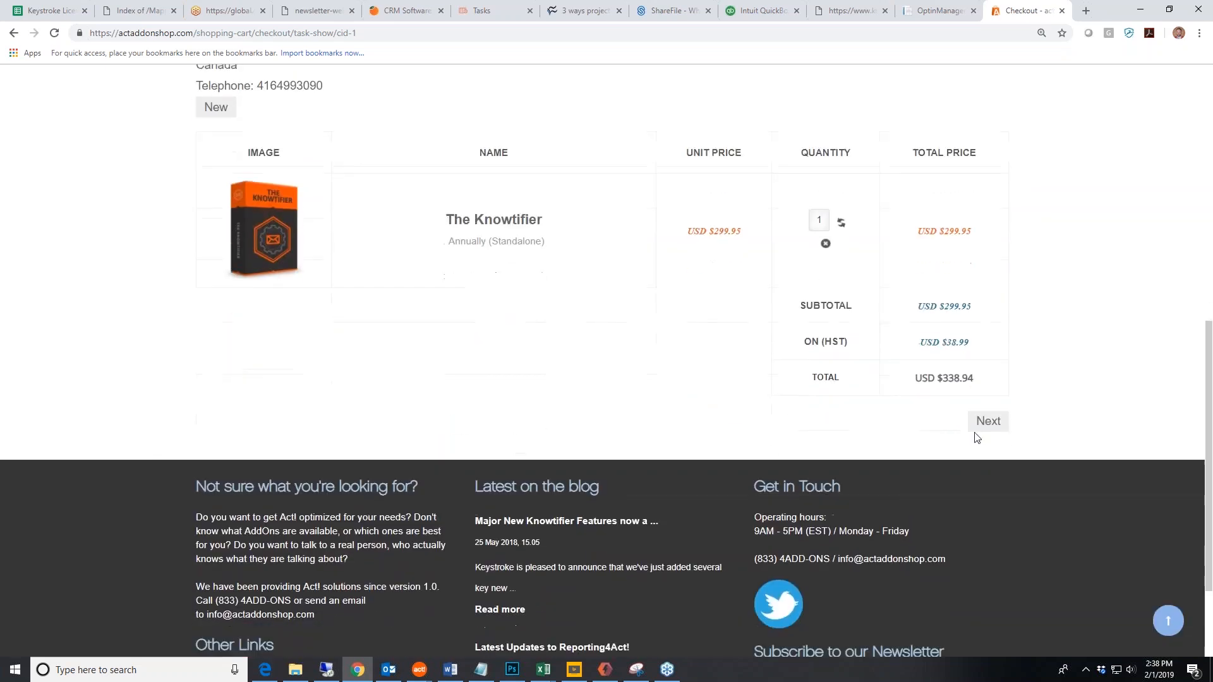
left_click(987, 422)
scroll(812, 506, "down", 4)
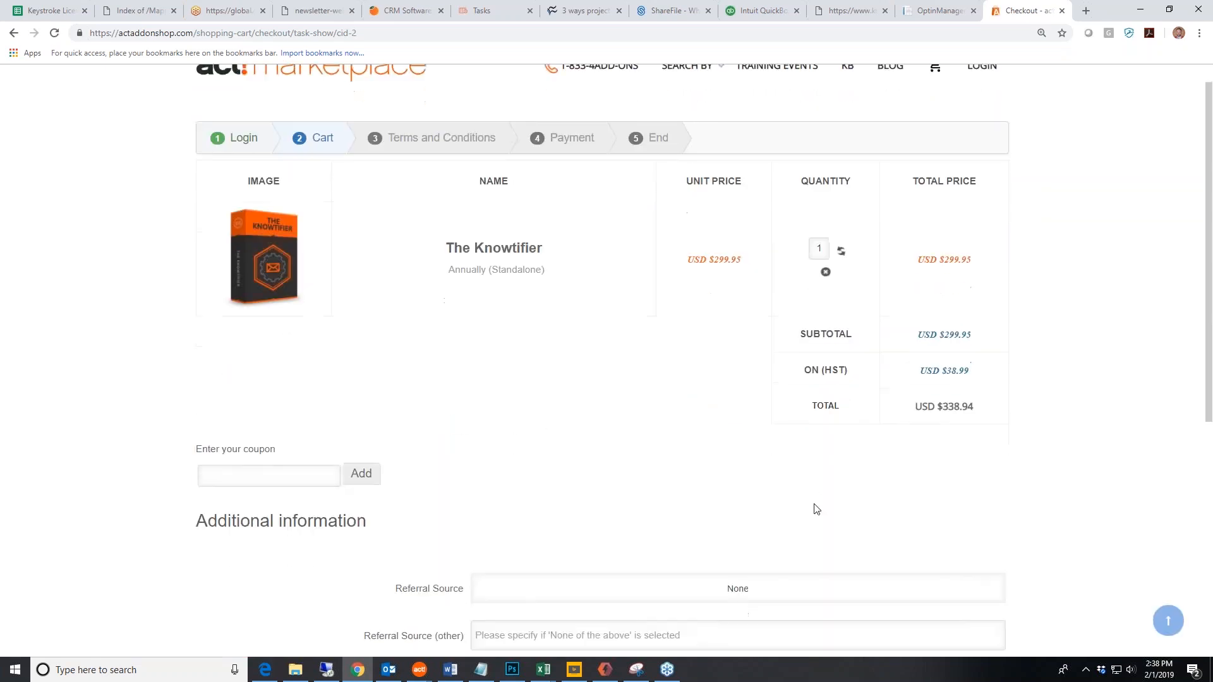
left_click(799, 376)
scroll(777, 473, "down", 15)
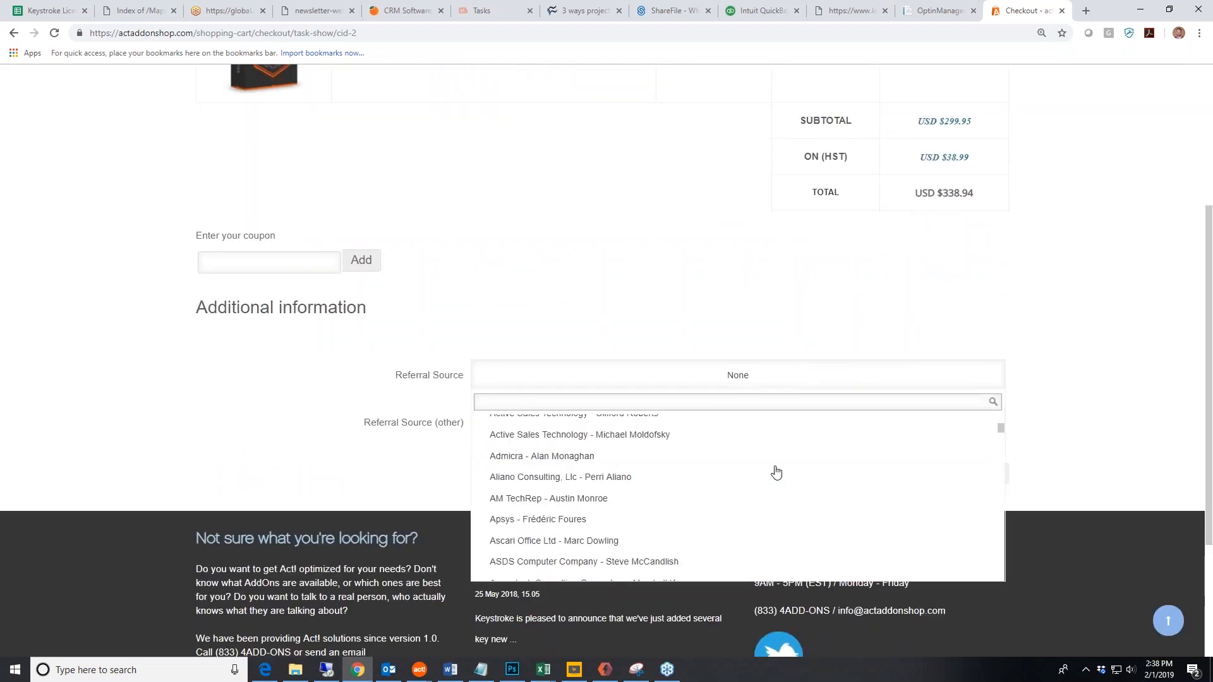
scroll(774, 474, "down", 10)
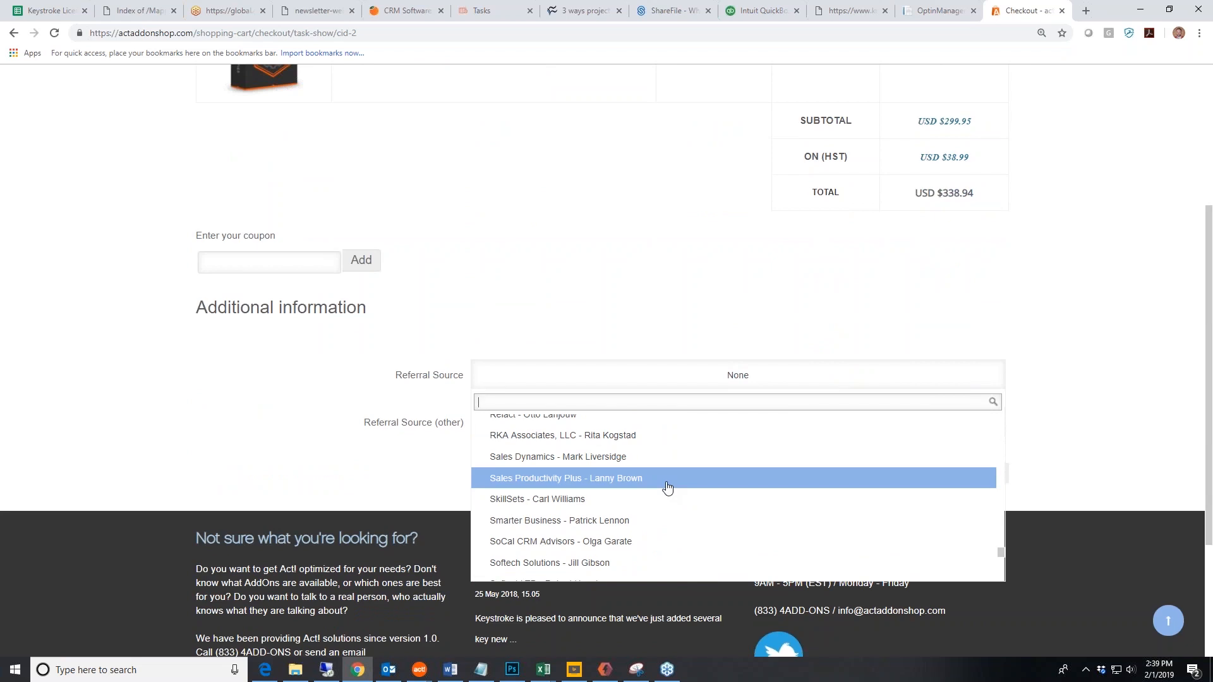
left_click(667, 487)
left_click(632, 430)
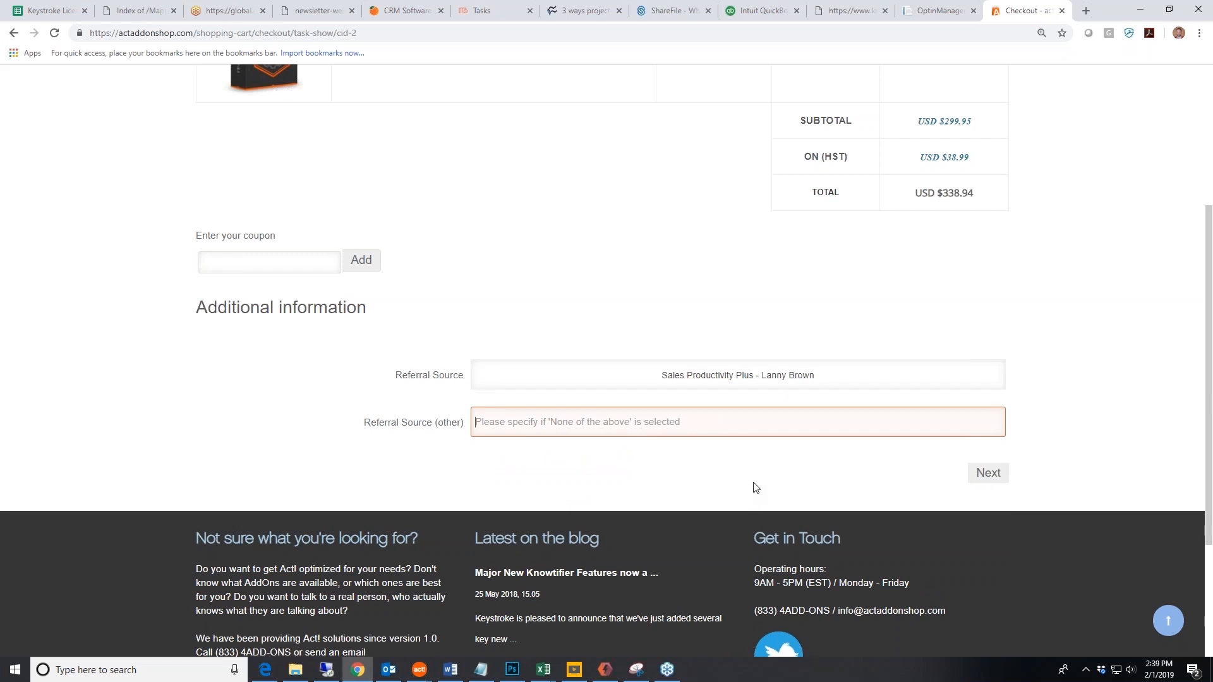
scroll(756, 488, "up", 3)
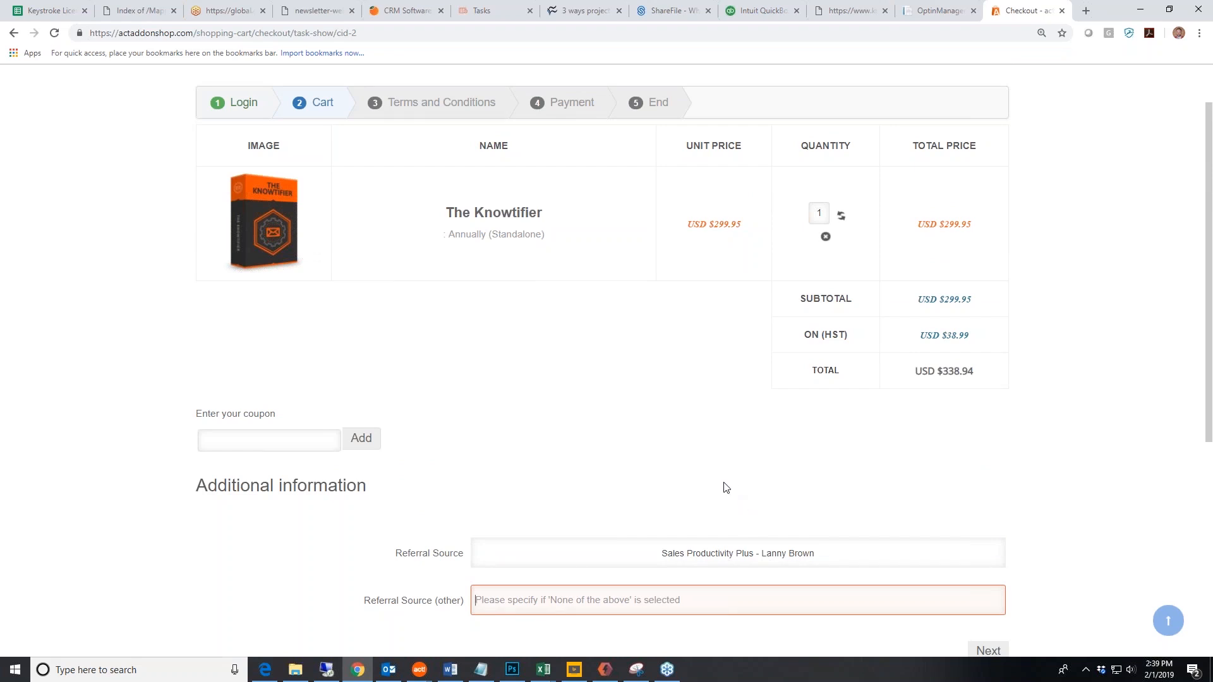
scroll(724, 490, "down", 2)
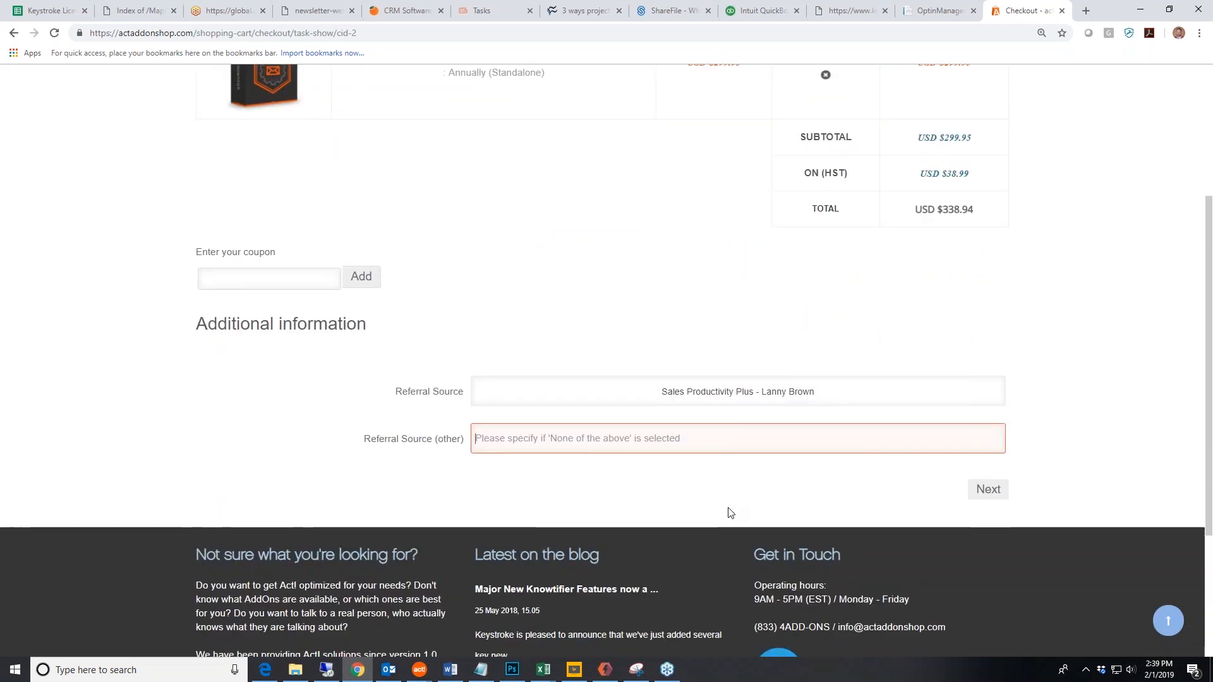
- Switch to the MailManager4Act merge wizard in Act!, run the email merge and finish the wizard
left_click(424, 676)
left_click(481, 619)
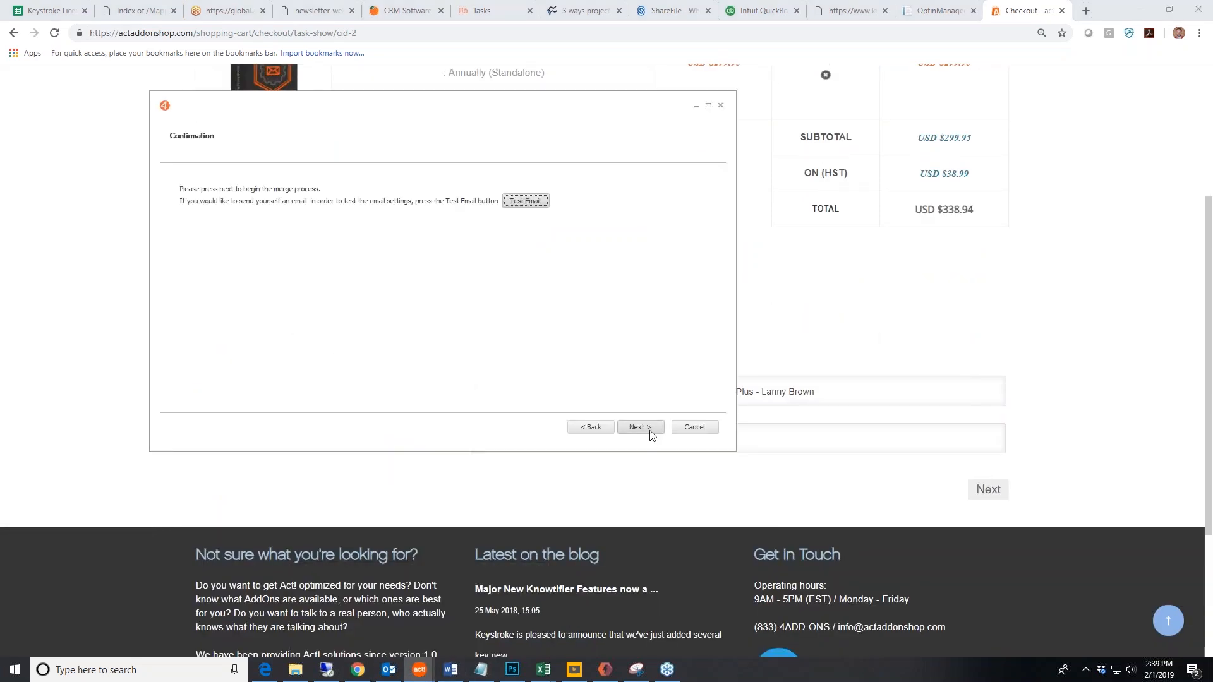
left_click(649, 433)
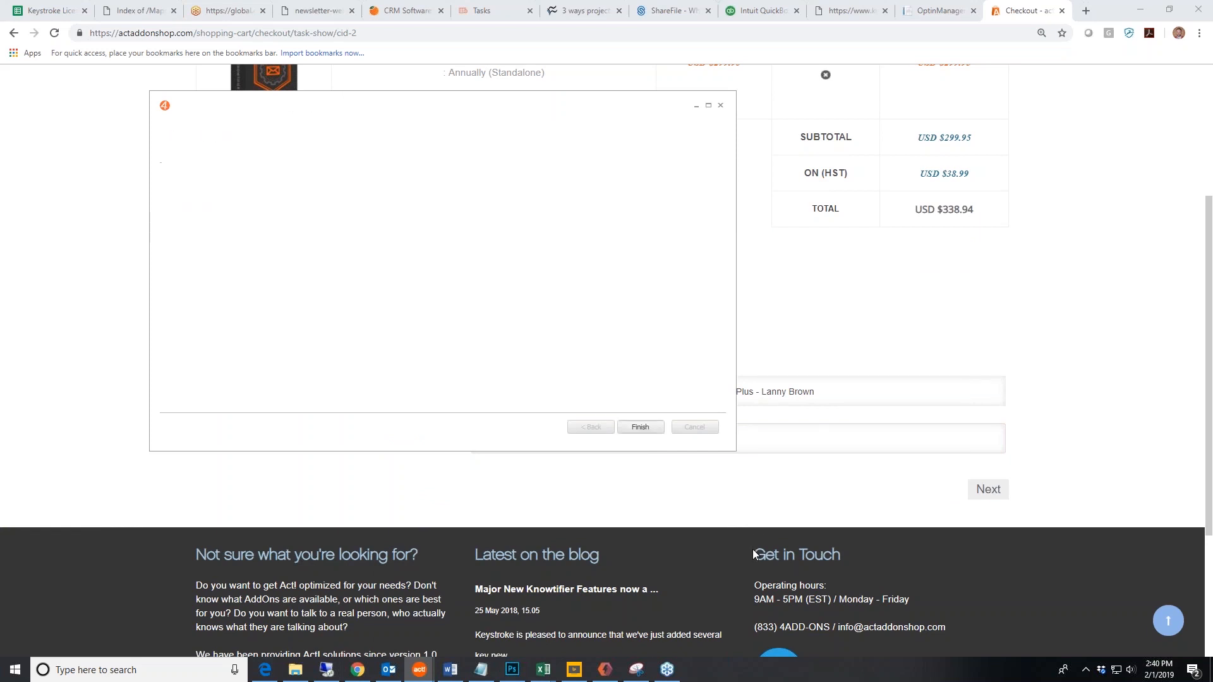
left_click(640, 427)
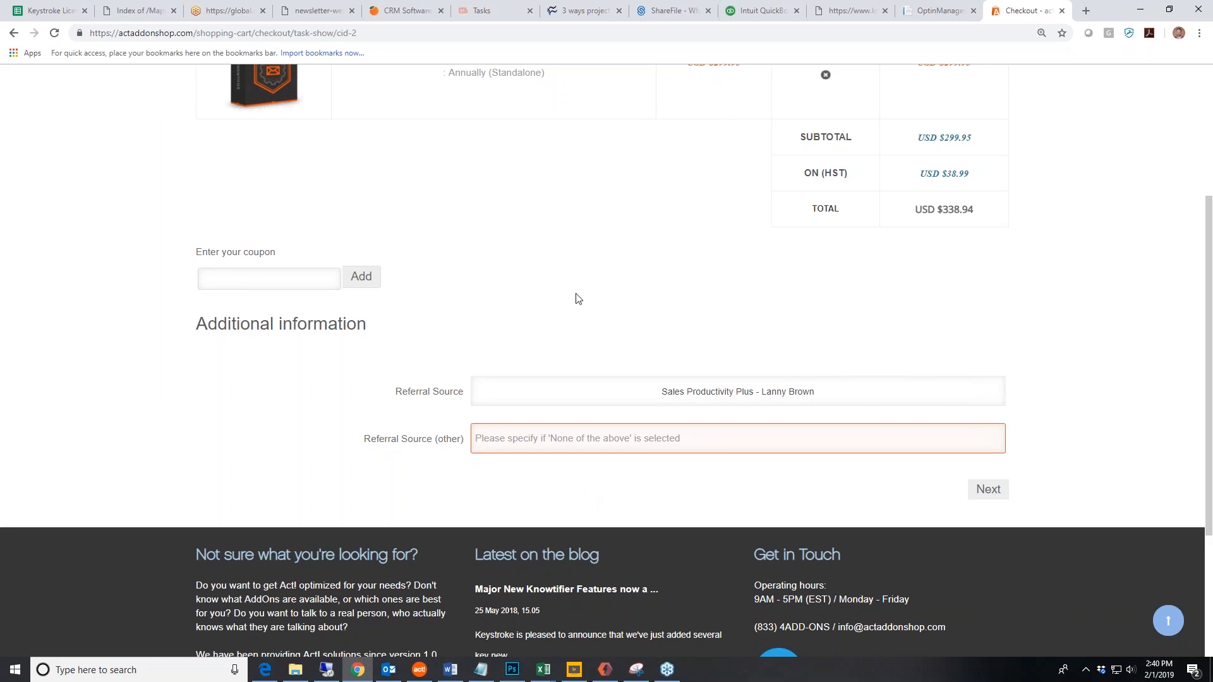
- Bring up the Act! contact list and view the MailManager4Act merge, stationery and template commands
scroll(584, 335, "up", 3)
left_click(418, 670)
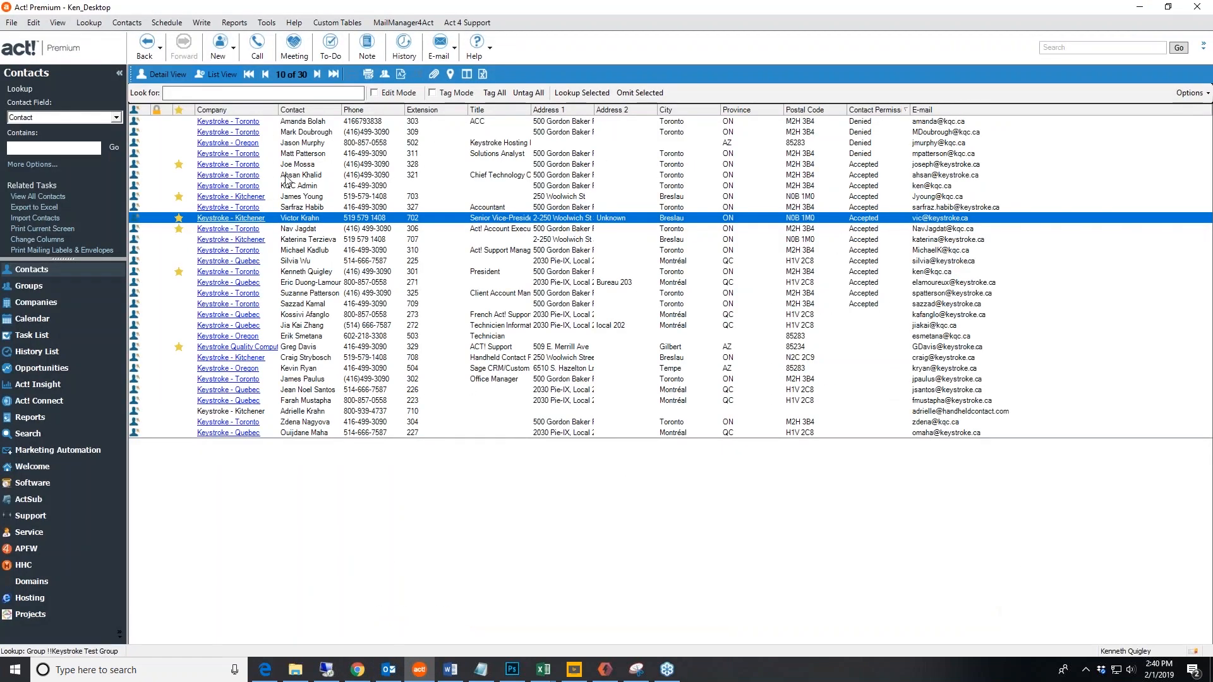
left_click(202, 22)
mouse_move(322, 195)
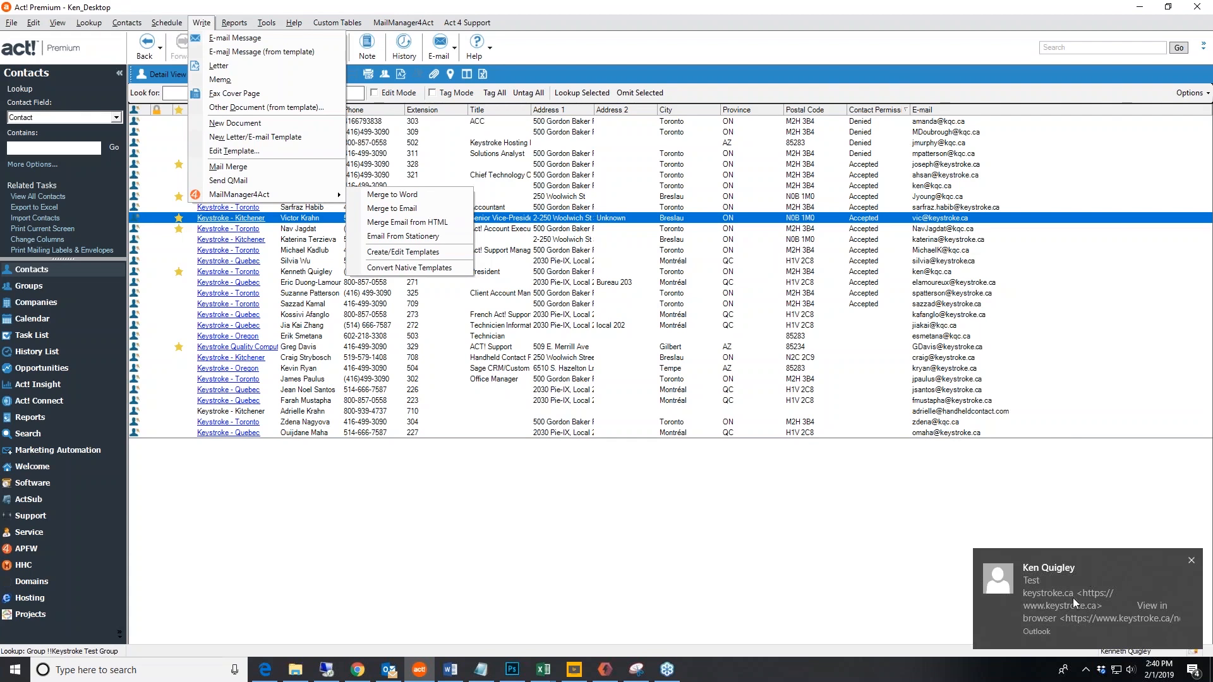
- Open the newly received Test newsletter in Outlook from its notification, dismiss the other alert, and close the message
left_click(1076, 606)
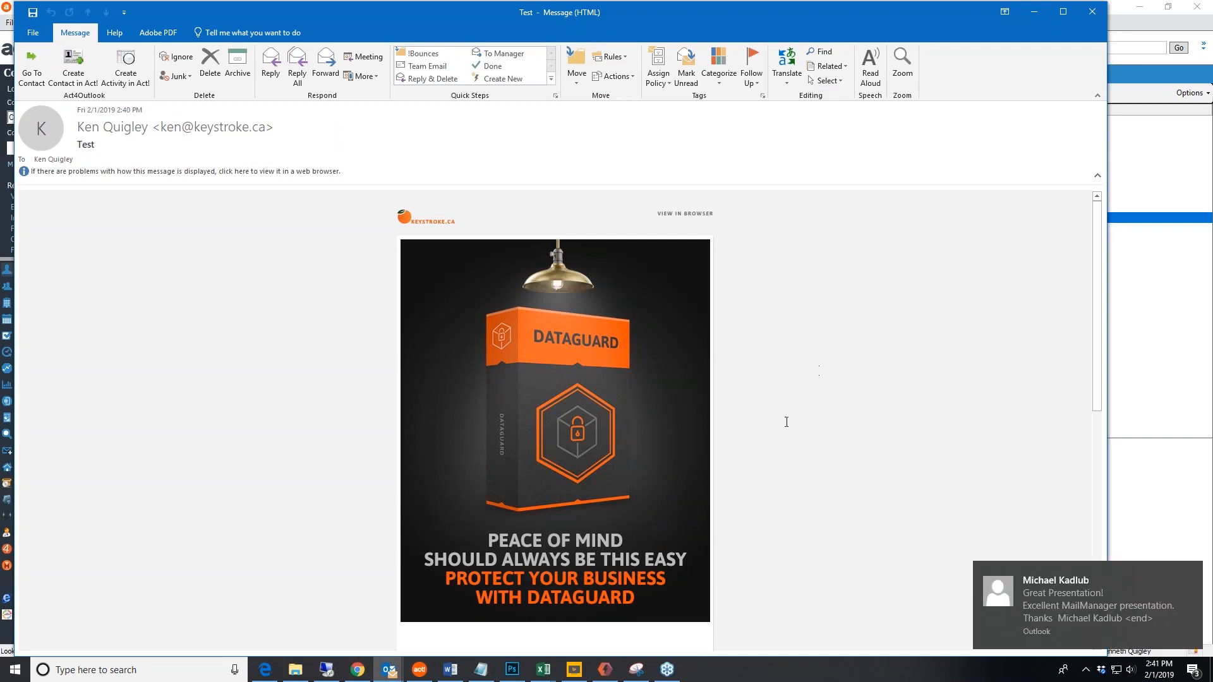
left_click(1196, 584)
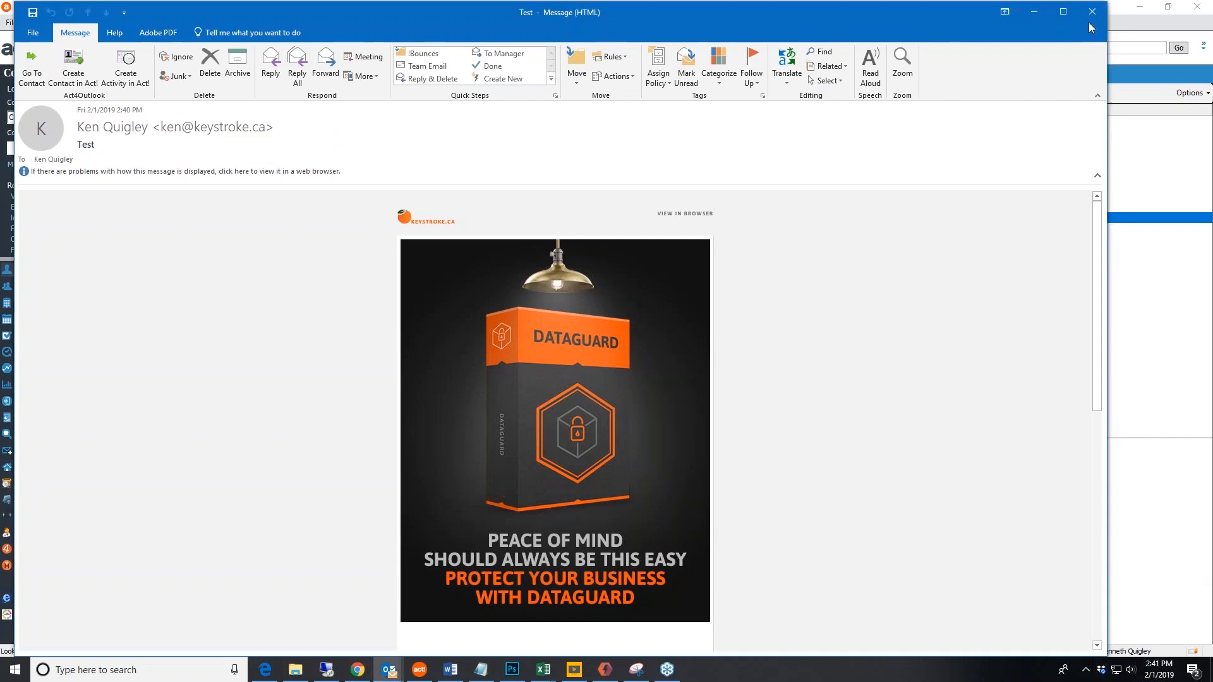
left_click(1093, 12)
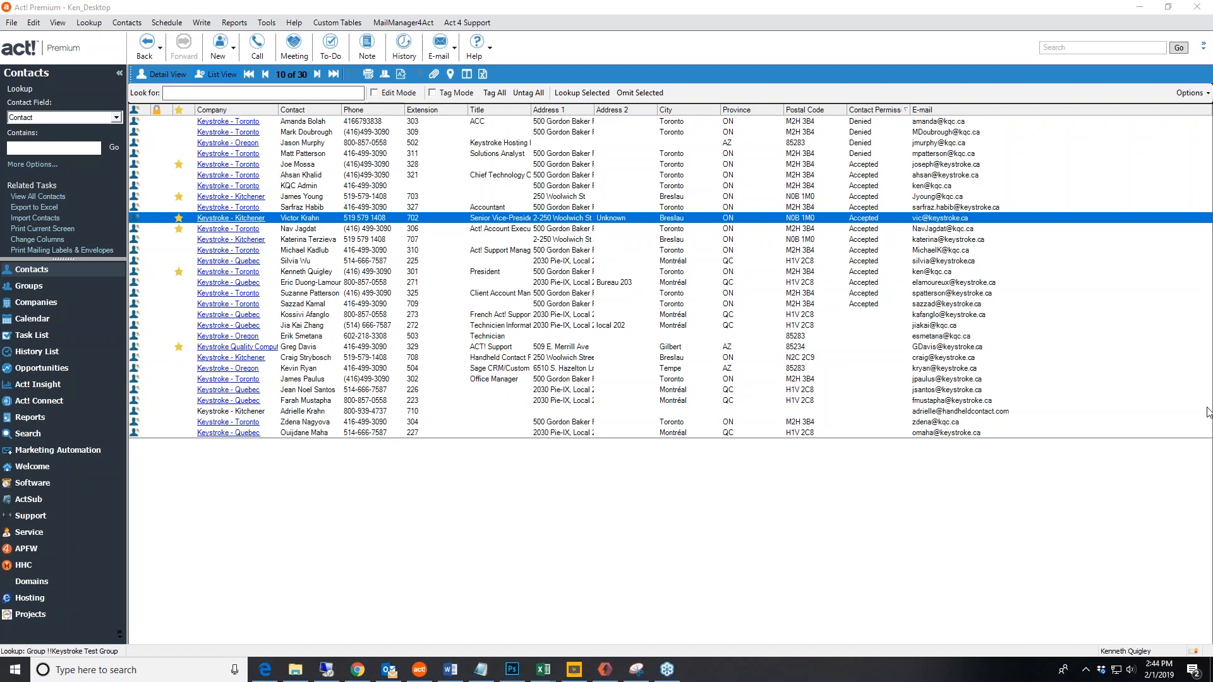
left_click(610, 232)
left_click(609, 219)
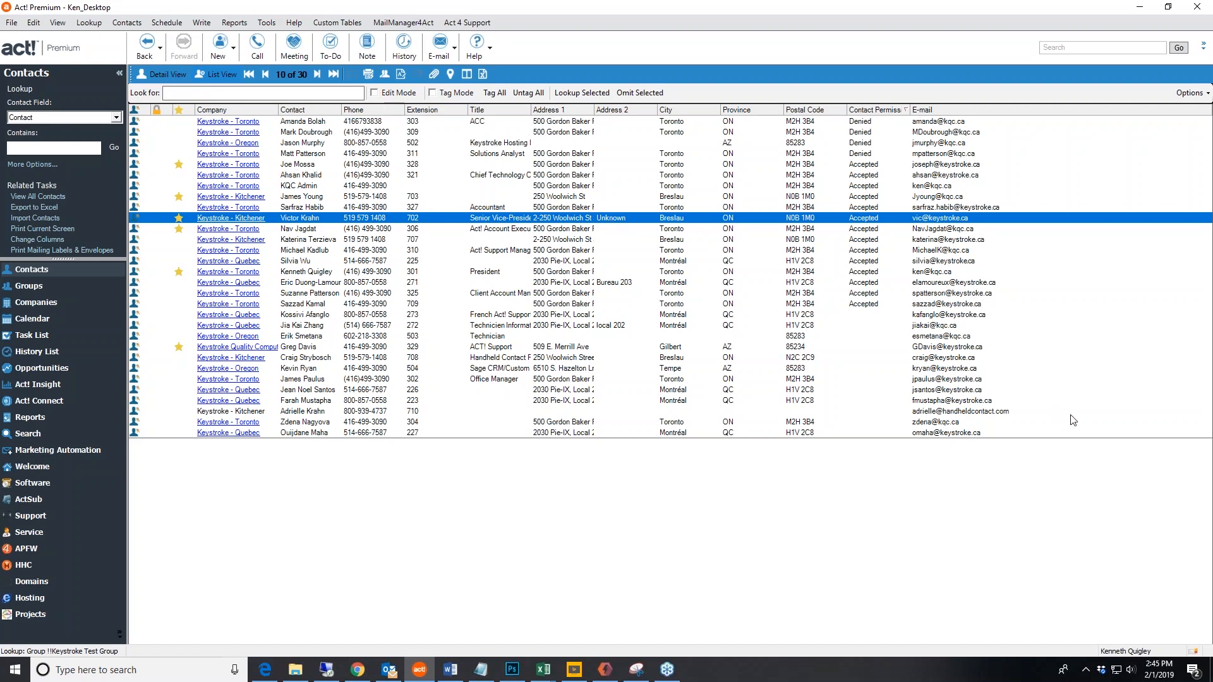
left_click(1210, 409)
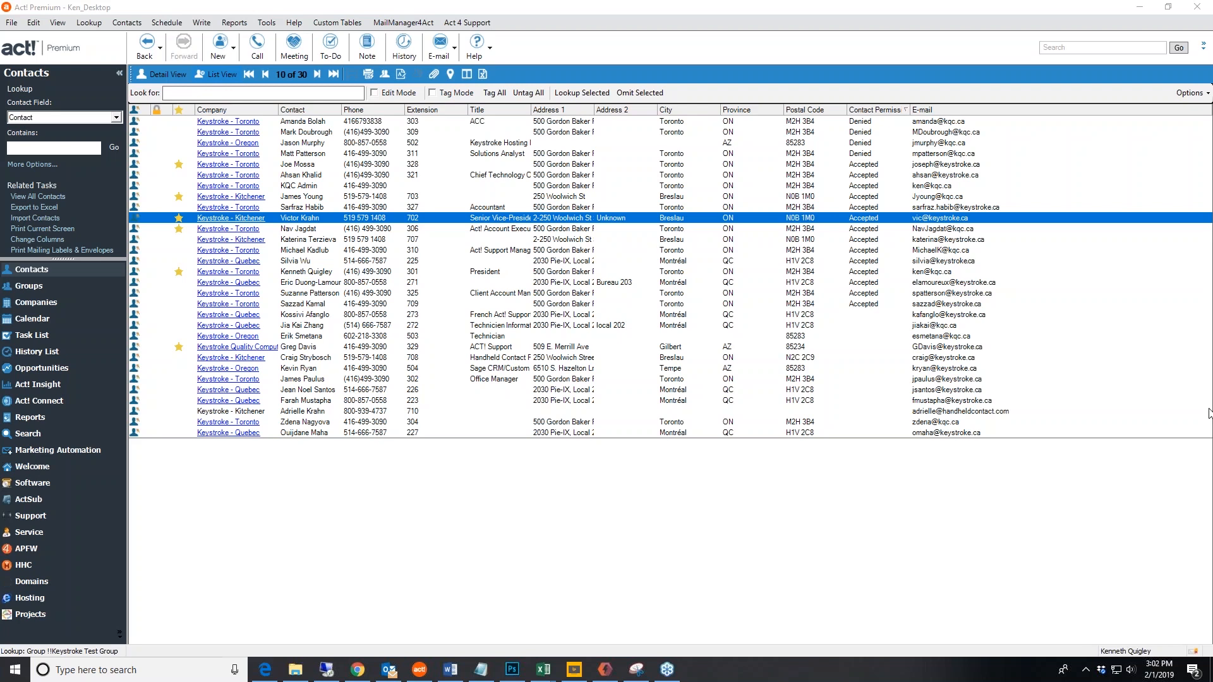
left_click(845, 165)
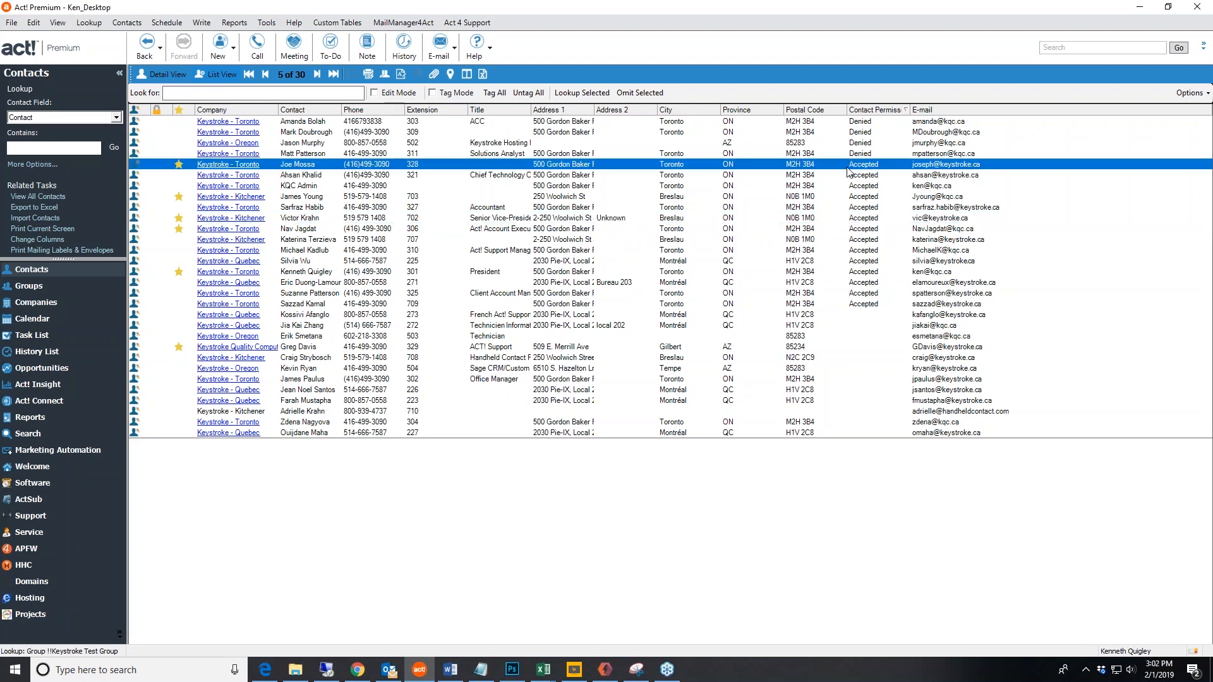
left_click(533, 176)
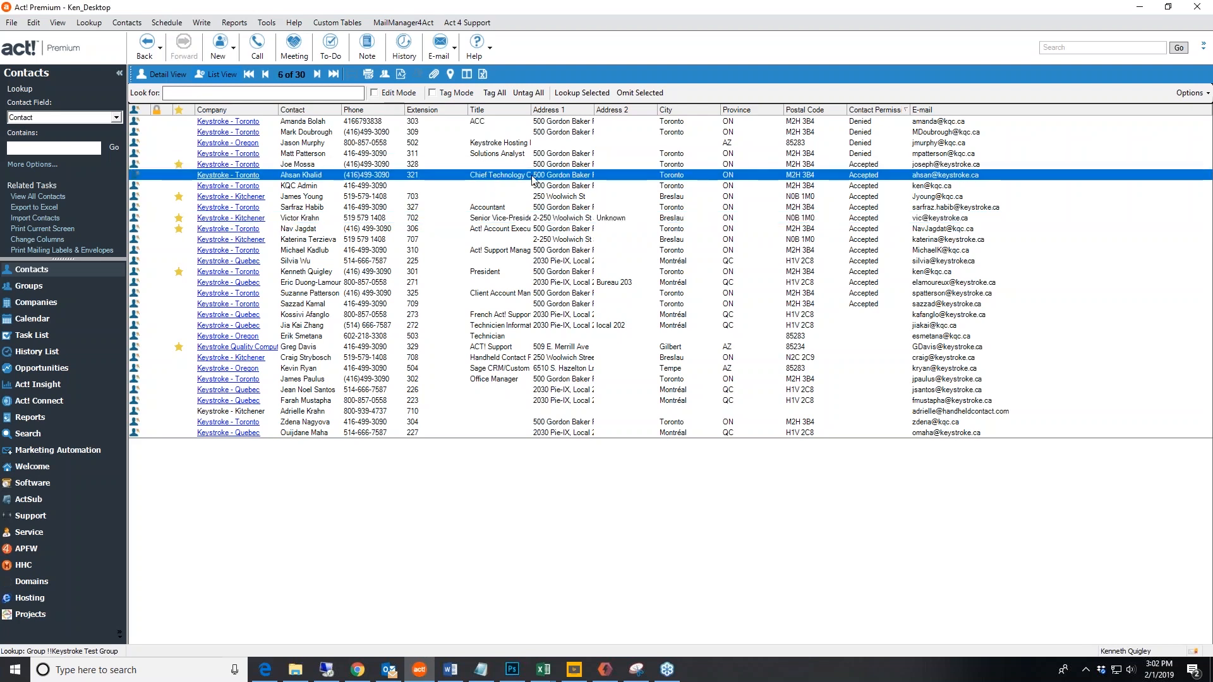
key("Up")
key("Up")
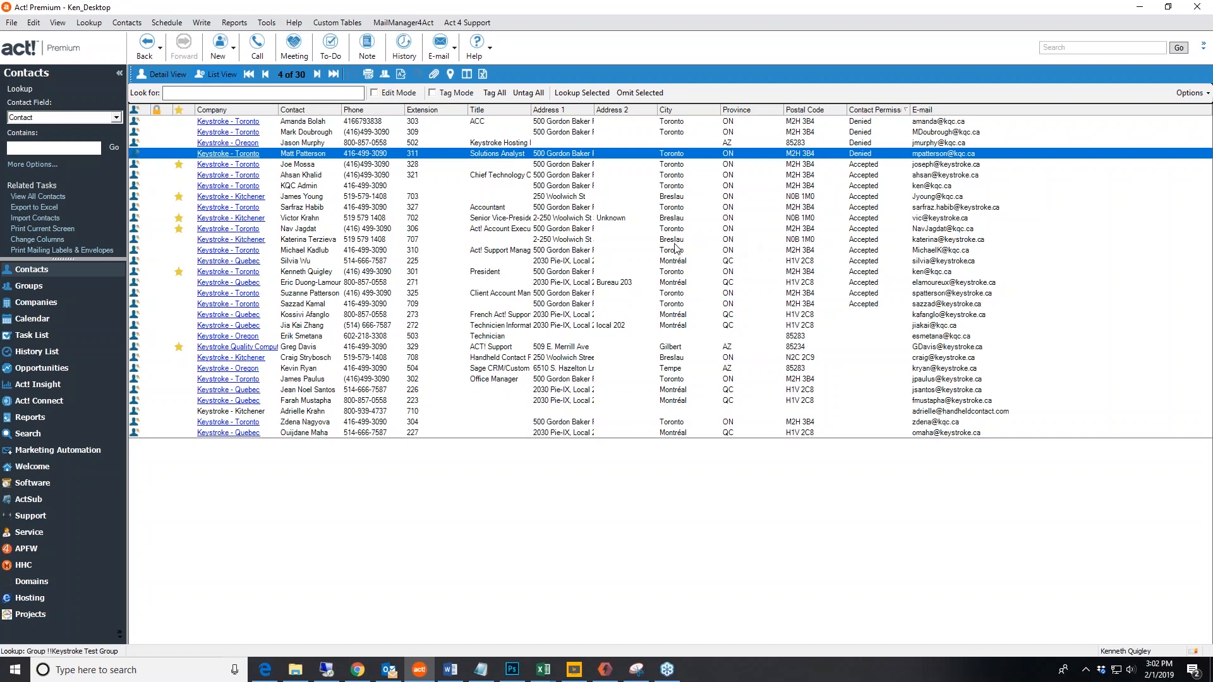
left_click(801, 304)
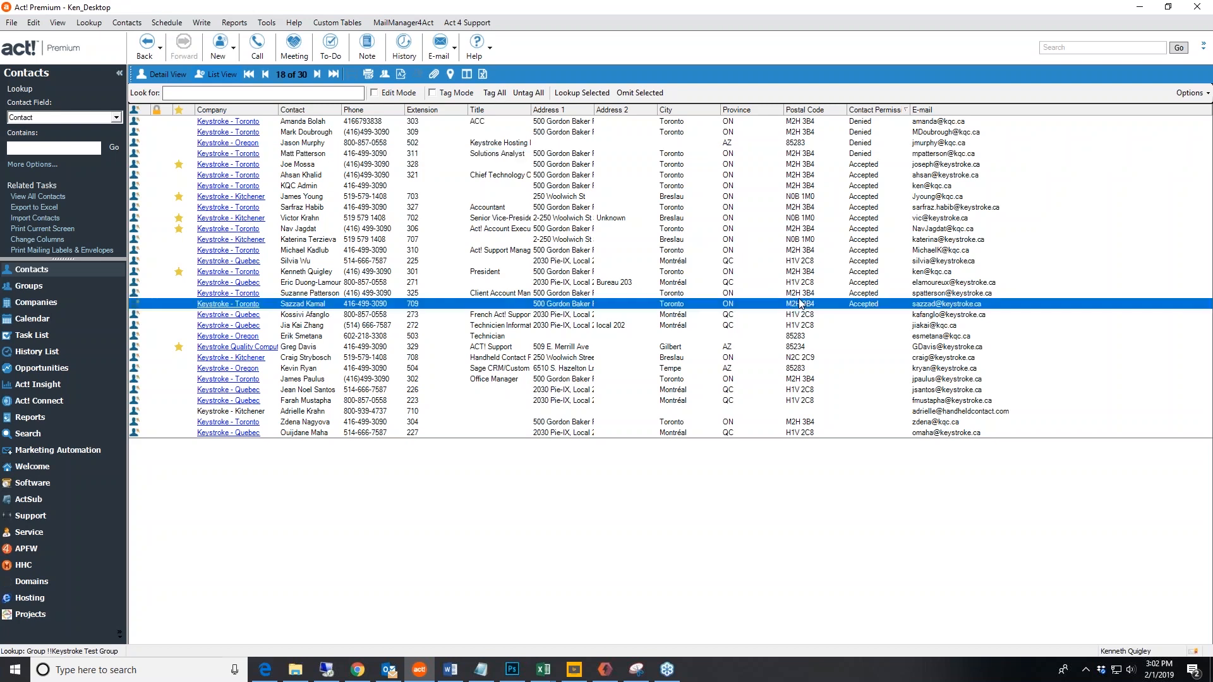